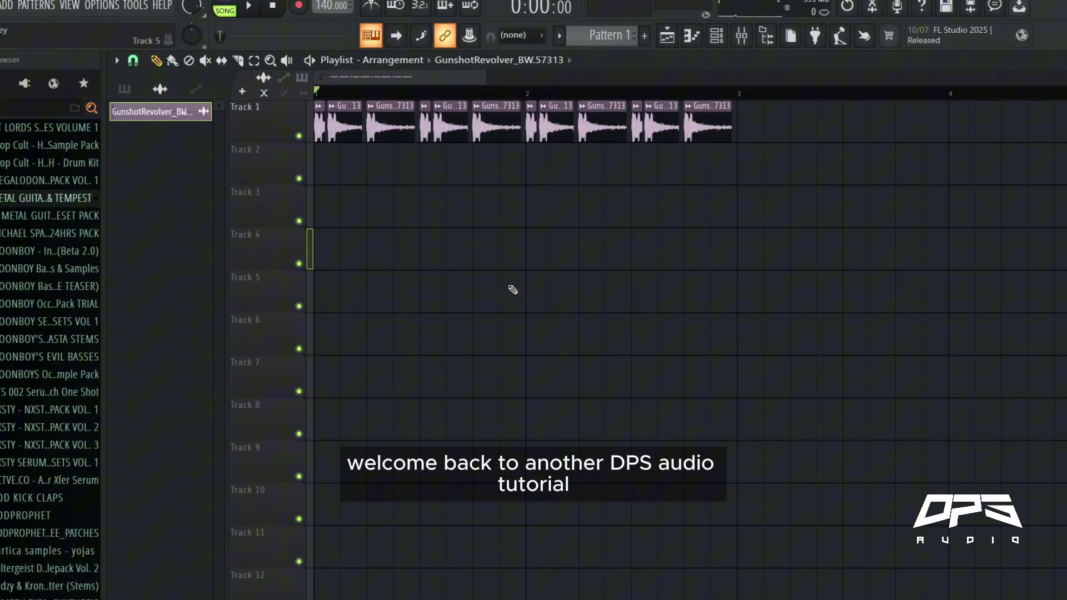
# Play back the gunshot bass clips arranged on Track 1 of the playlist, and stop playback.
pyautogui.hscroll(1, 417, 79)
pyautogui.hscroll(-3, 408, 77)
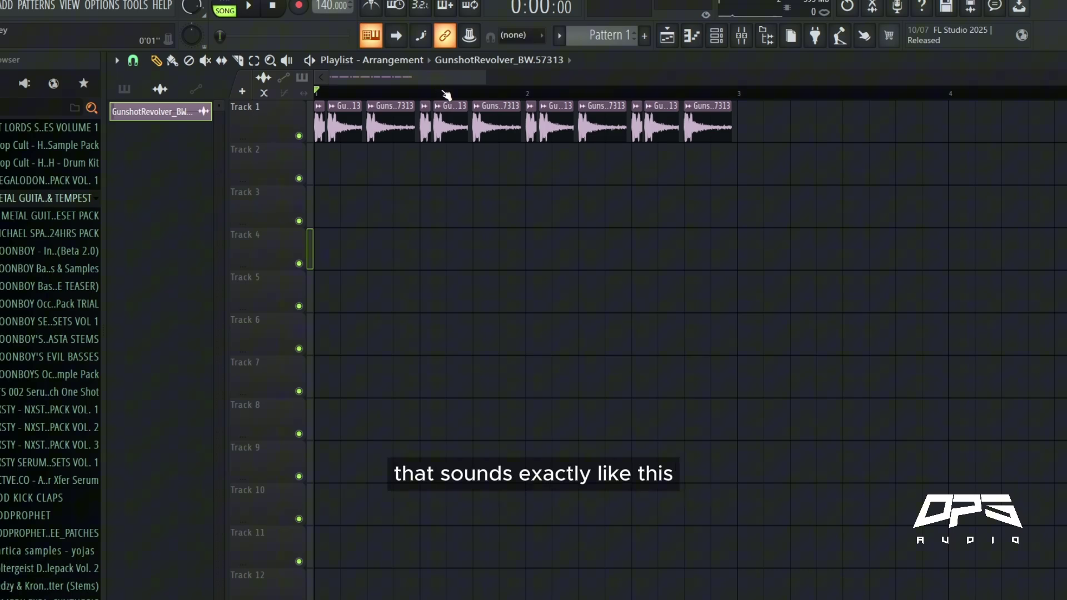
pyautogui.press('space')
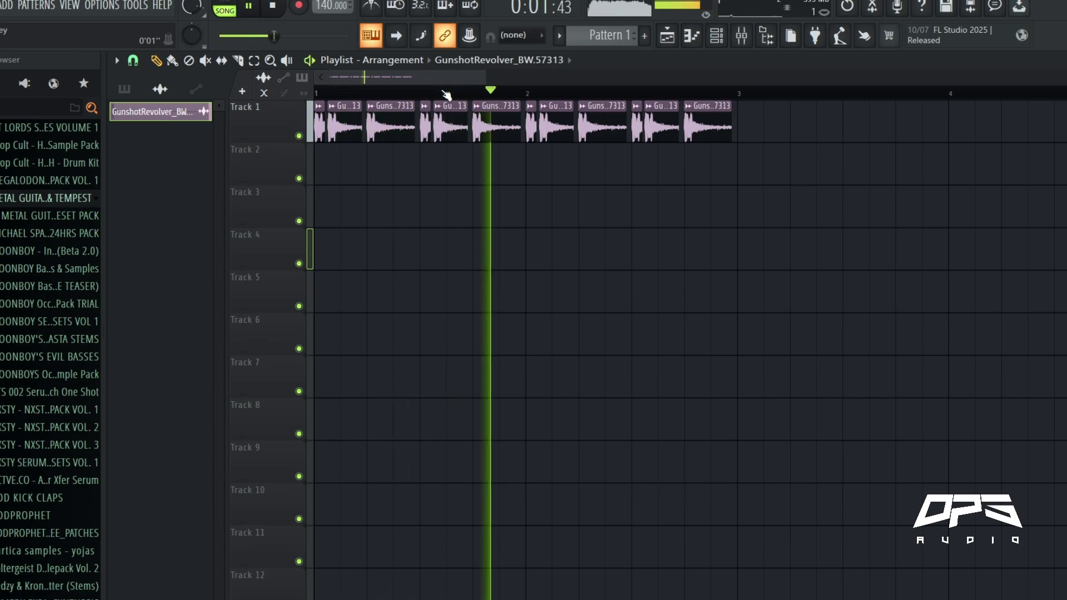
pyautogui.press('space')
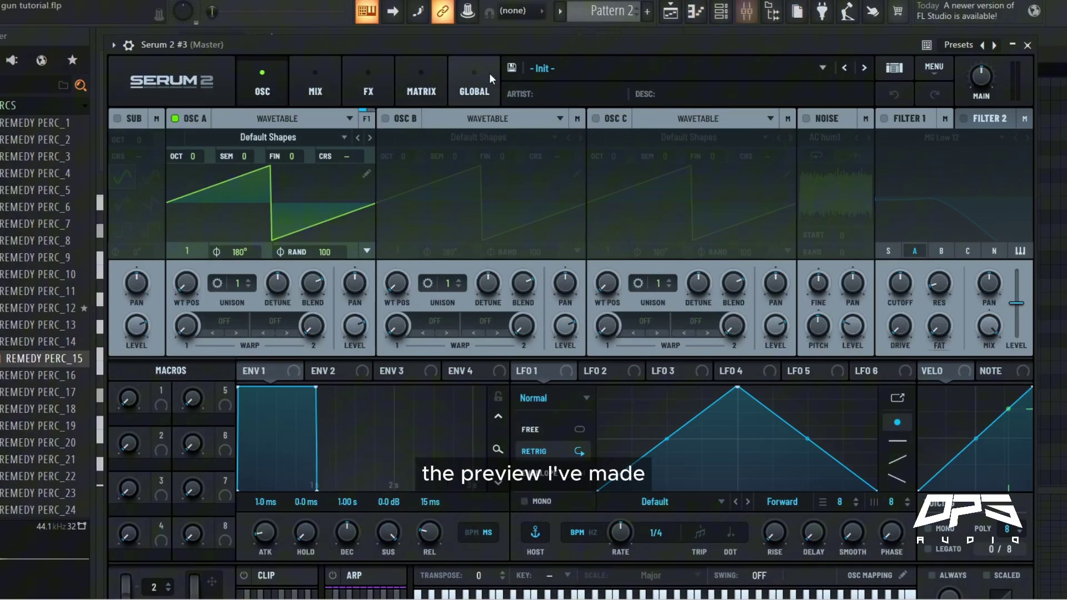
# Review the master channel's effect chain in the mixer by opening the Pro-Q 3 and GClip settings.
pyautogui.moveTo(551, 45)
pyautogui.mouseDown()
pyautogui.moveTo(577, 66)
pyautogui.moveTo(558, 42)
pyautogui.moveTo(556, 52)
pyautogui.mouseUp()
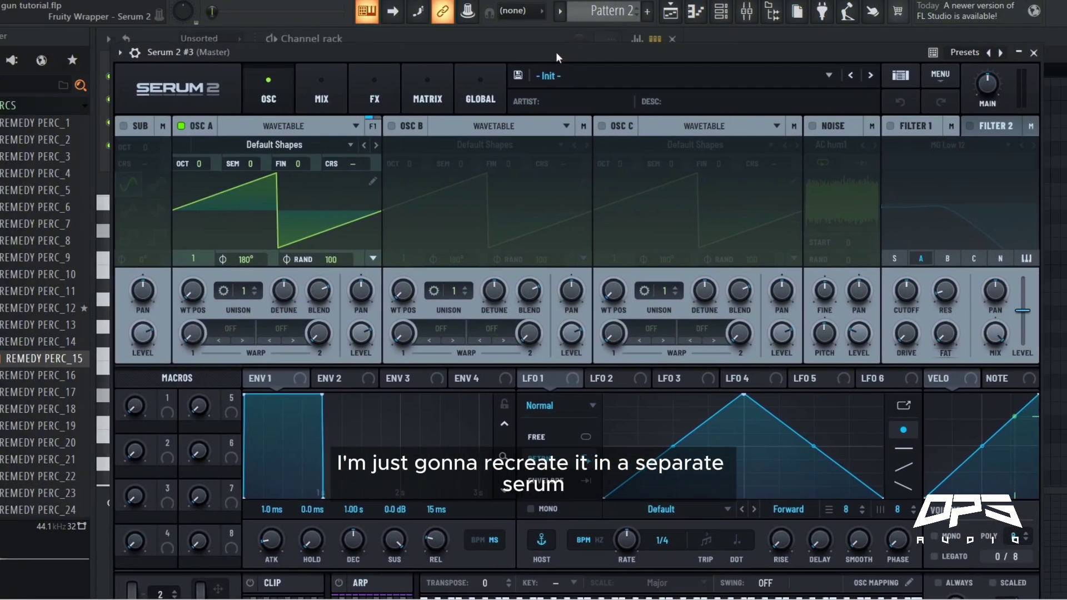
pyautogui.click(748, 13)
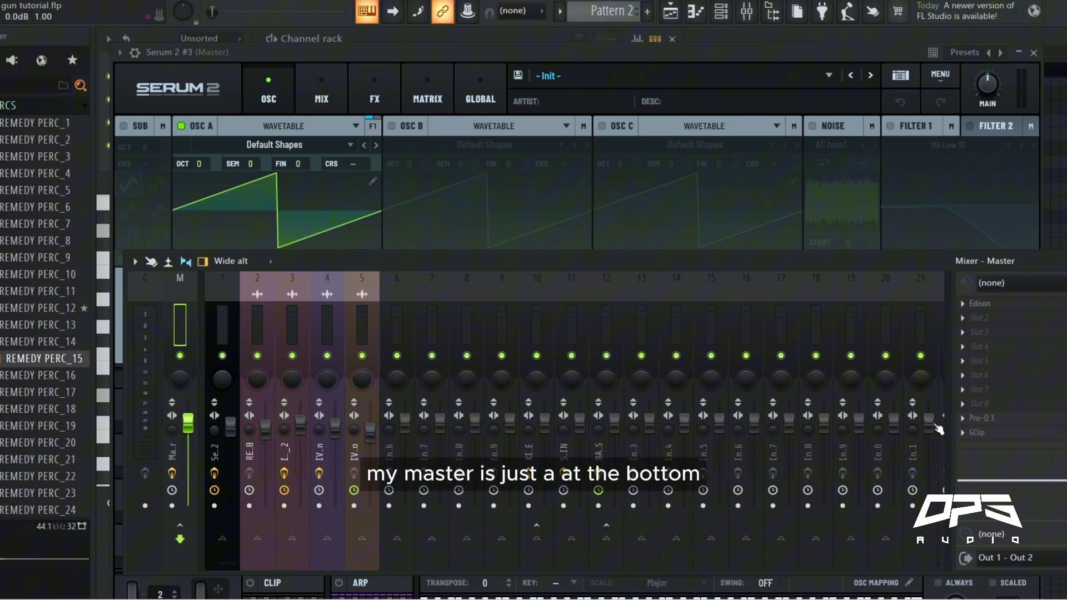
pyautogui.click(1000, 420)
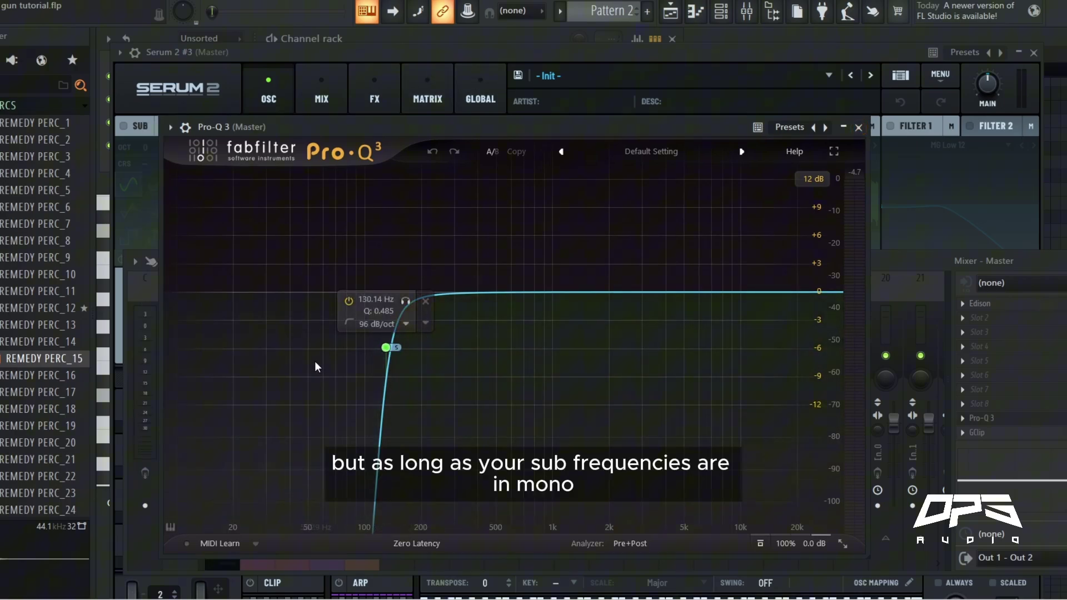
pyautogui.click(858, 129)
pyautogui.click(982, 435)
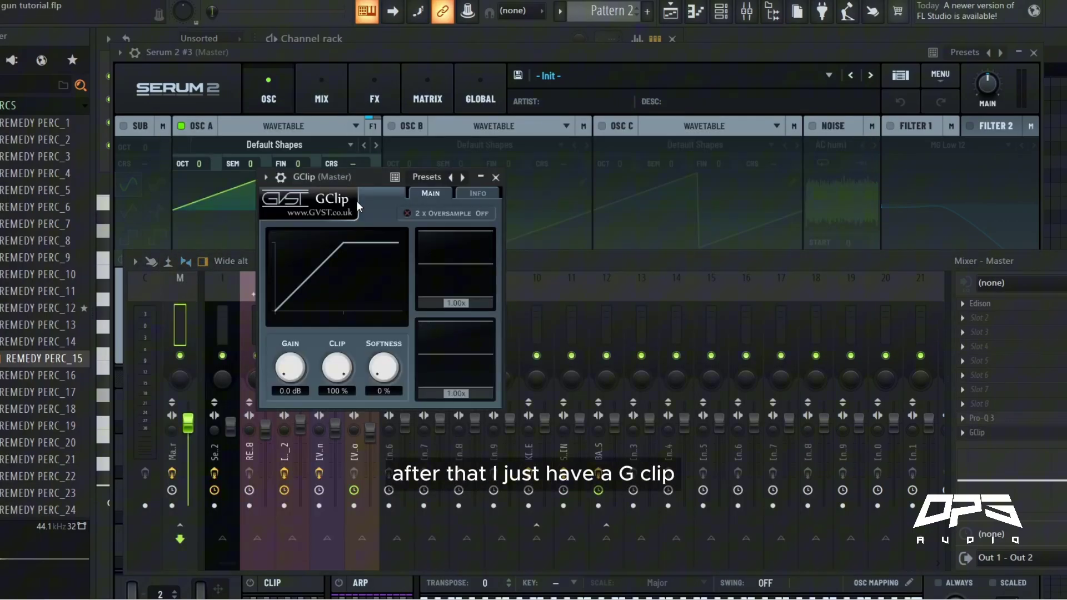
pyautogui.moveTo(344, 176); pyautogui.dragTo(352, 178)
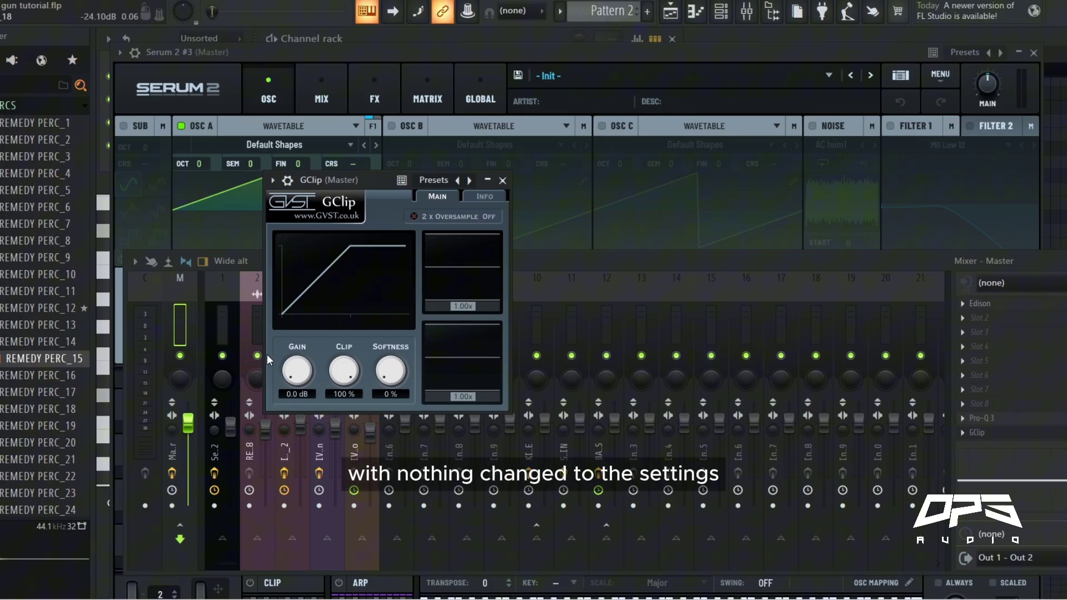
pyautogui.click(503, 180)
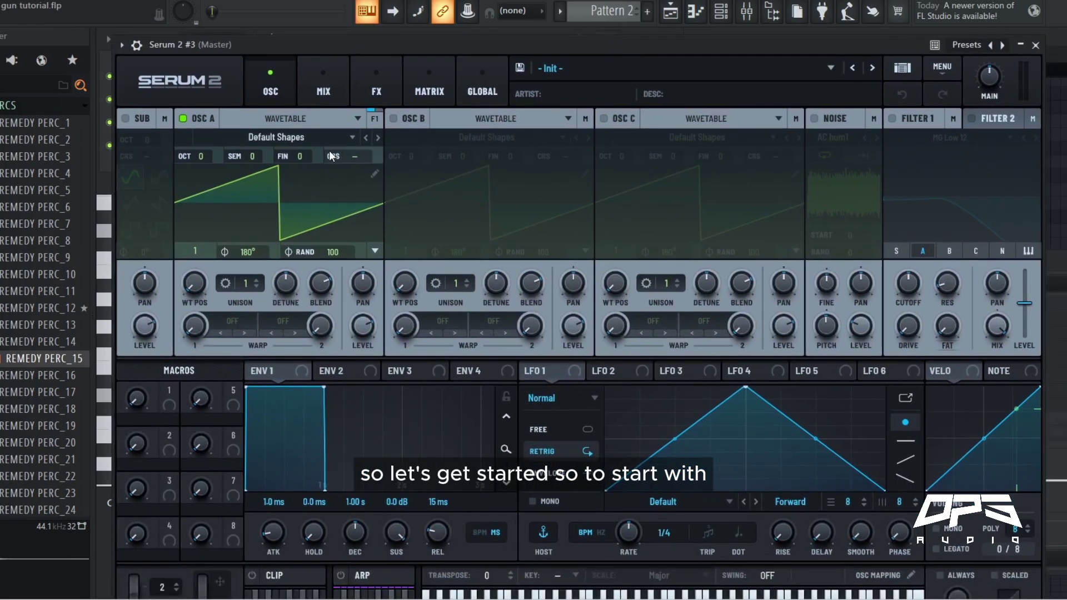
# Load the Analog_BD_Sin wavetable into oscillator A and lower its octave to -3.
pyautogui.click(268, 134)
pyautogui.moveTo(245, 157)
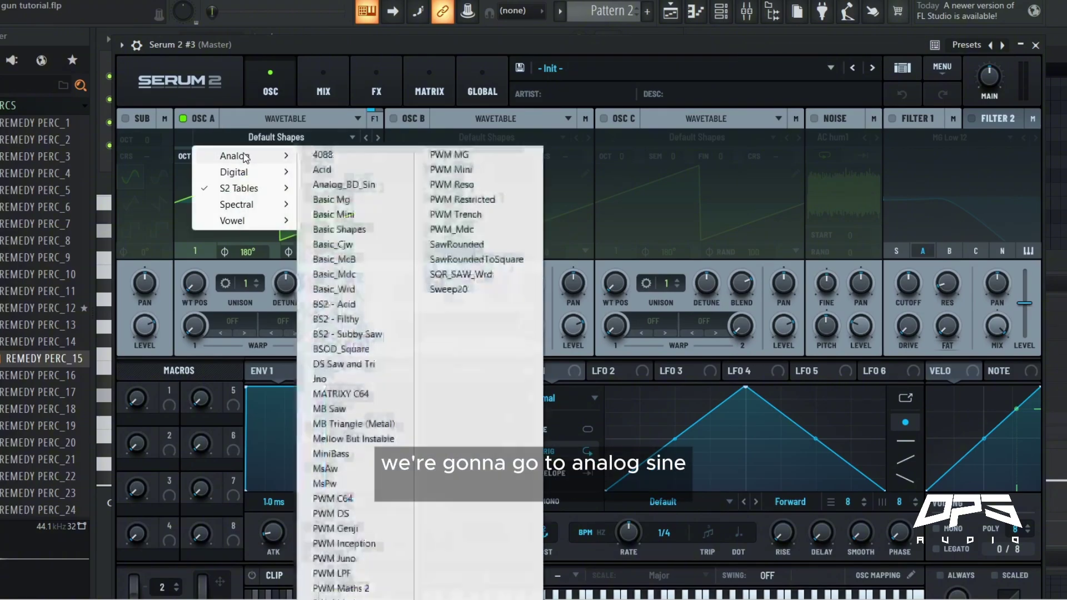
pyautogui.click(342, 185)
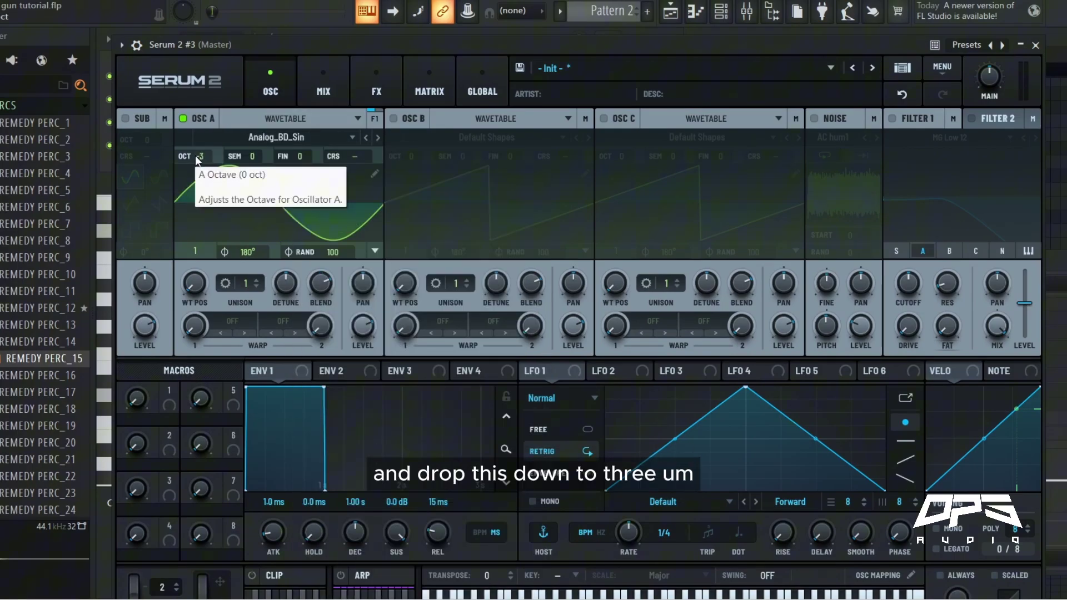
pyautogui.moveTo(195, 155); pyautogui.dragTo(195, 172)
# Raise the synth's main volume to 75%.
pyautogui.moveTo(425, 45); pyautogui.dragTo(416, 38)
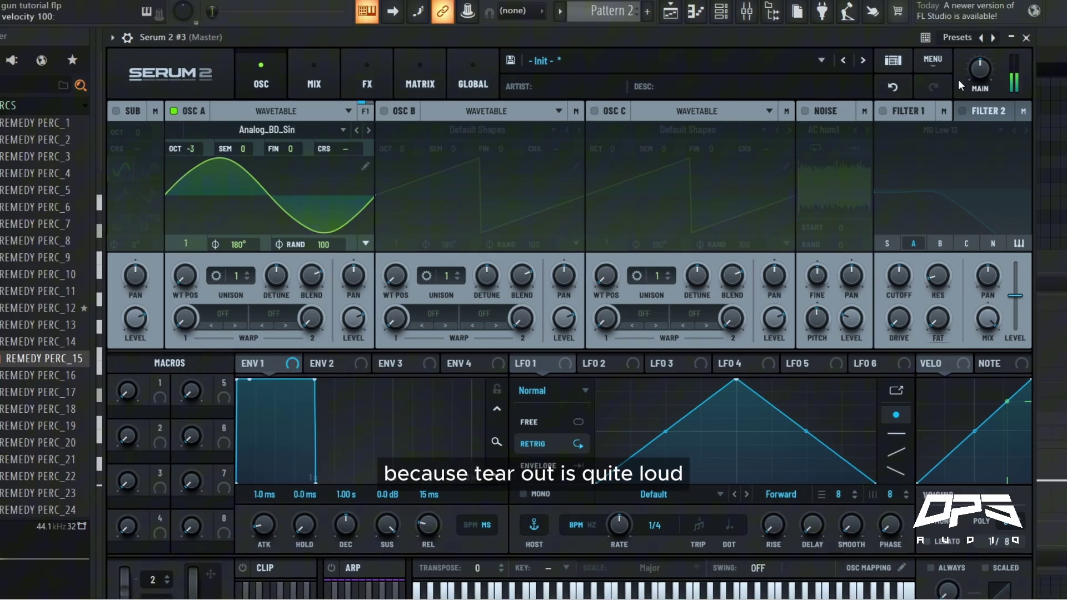
pyautogui.moveTo(972, 71); pyautogui.dragTo(993, 43)
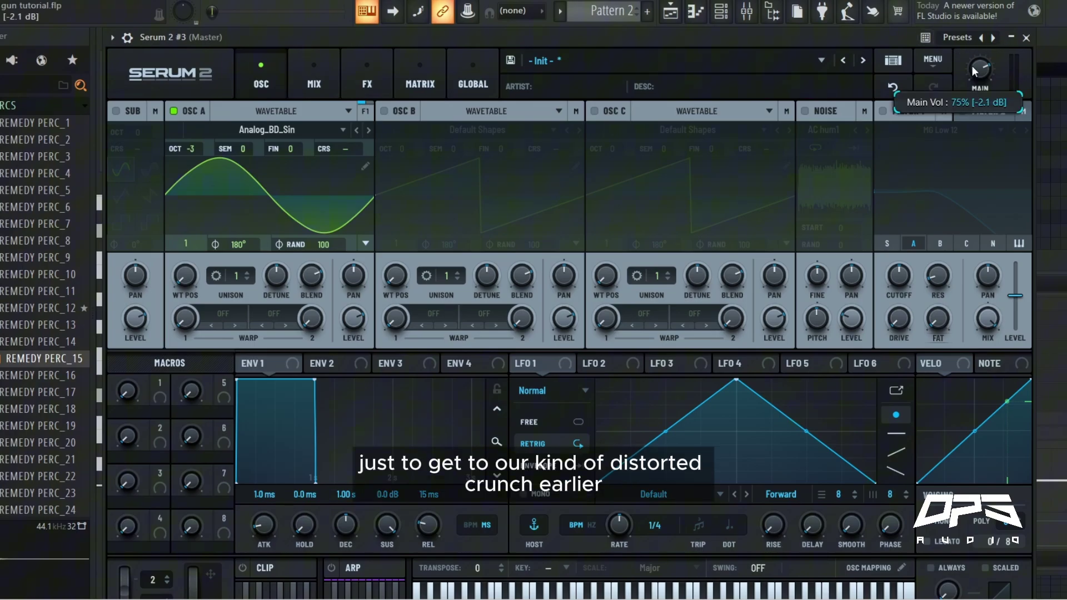
pyautogui.moveTo(805, 38)
pyautogui.mouseDown()
pyautogui.moveTo(882, 54)
pyautogui.moveTo(825, 37)
pyautogui.mouseUp()
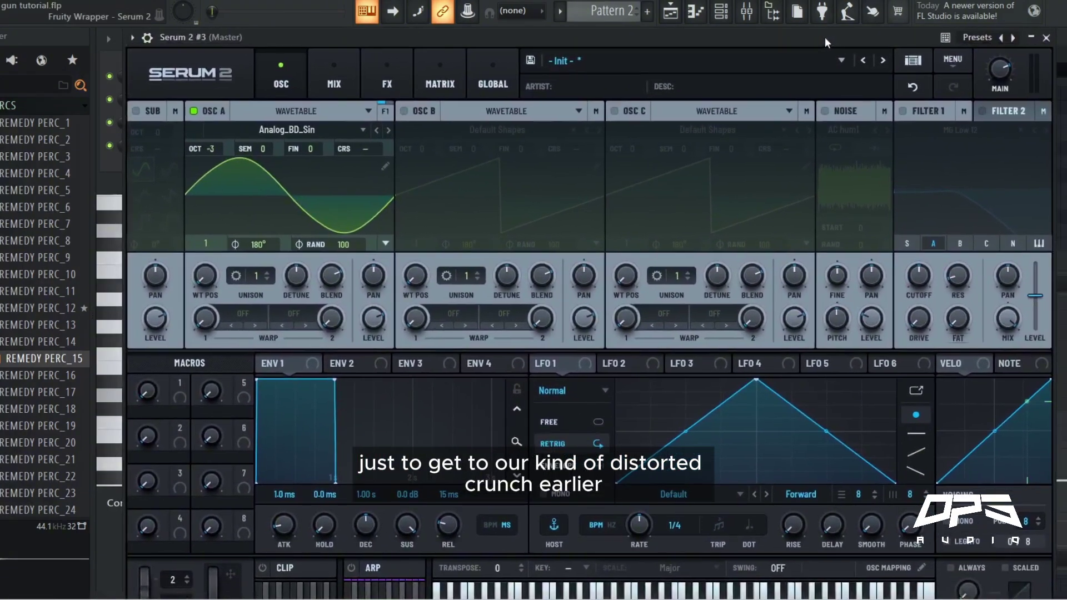
# Add a Distortion effect to the main effects chain, set to Overdrive with a stack of 2.
pyautogui.click(369, 81)
pyautogui.click(150, 137)
pyautogui.click(186, 242)
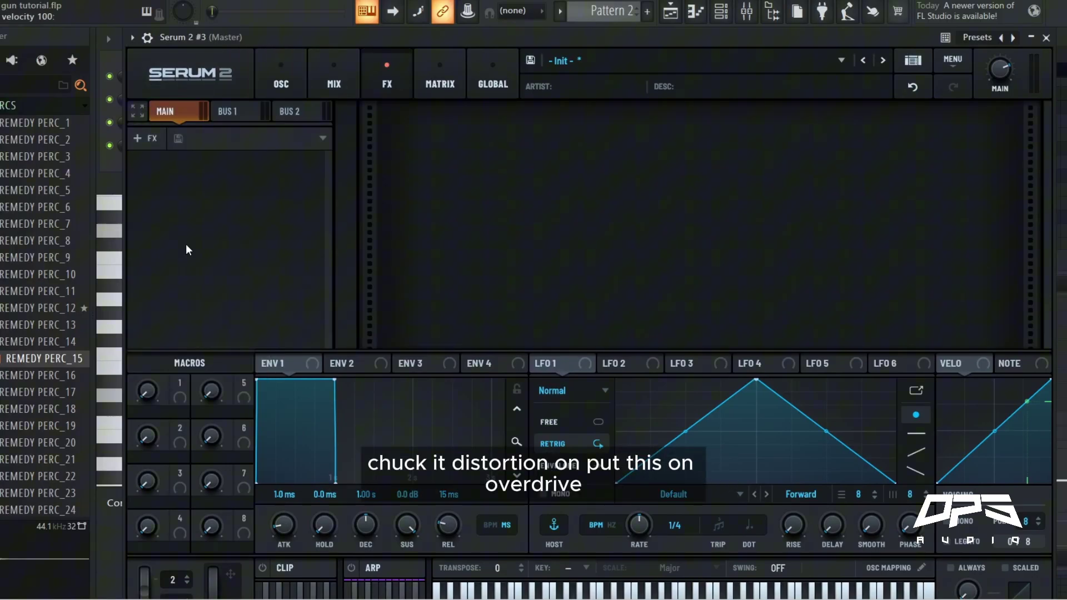
pyautogui.click(535, 149)
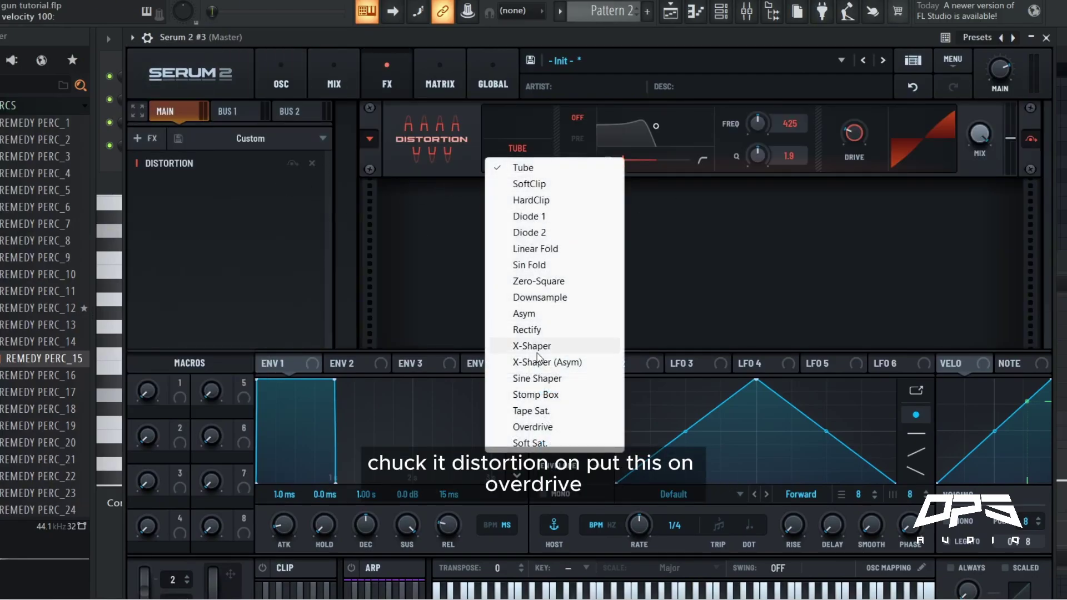
pyautogui.click(564, 425)
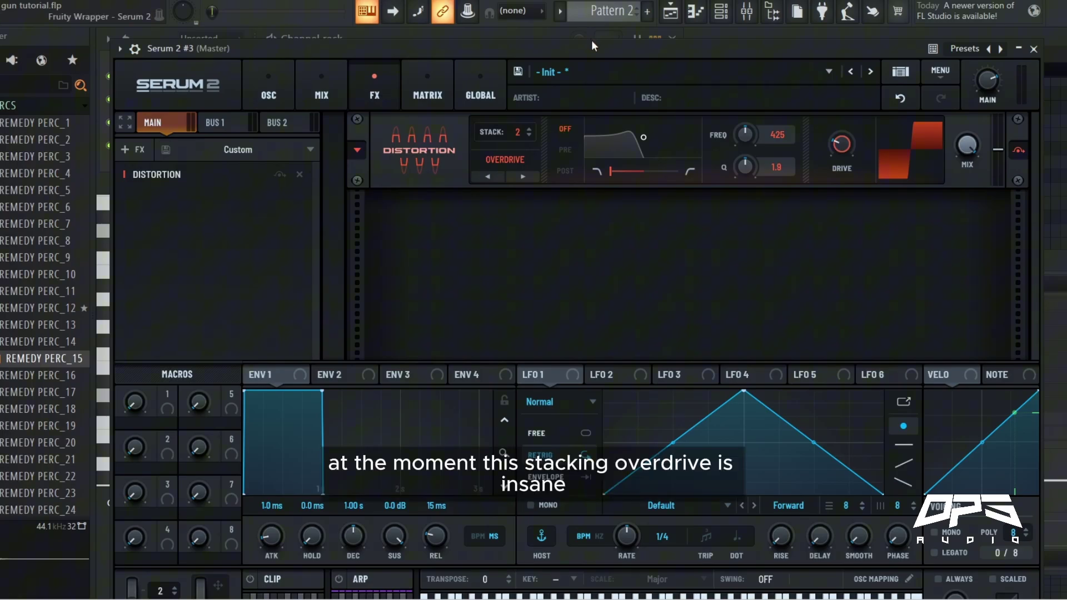
pyautogui.press('space')
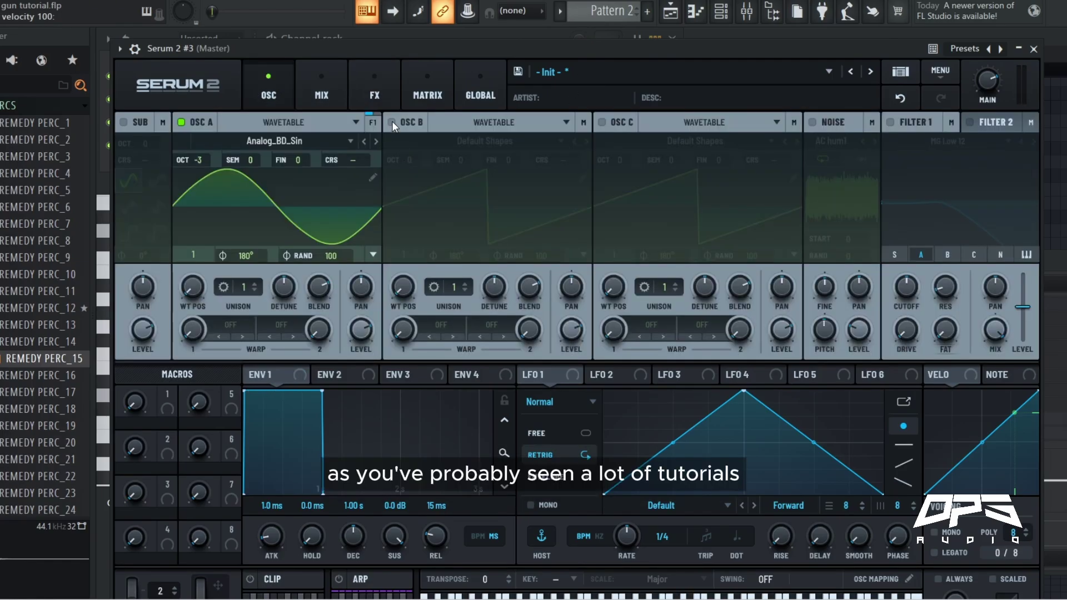
# Enable oscillator B in Spectral mode and load the REMEDY PERC_15 sample into it.
pyautogui.click(391, 122)
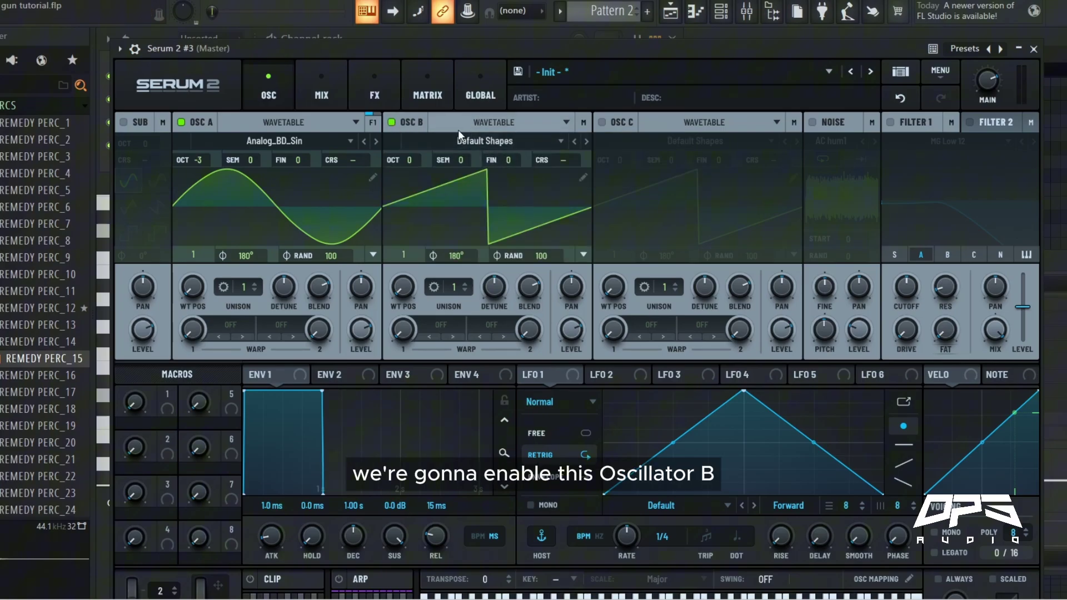
pyautogui.click(498, 123)
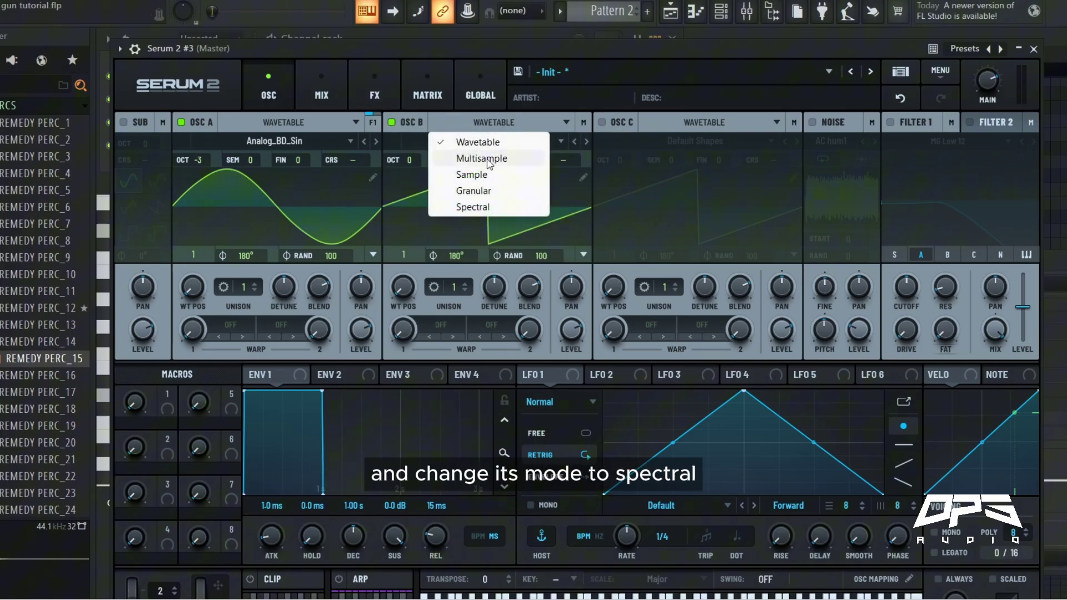
pyautogui.click(488, 208)
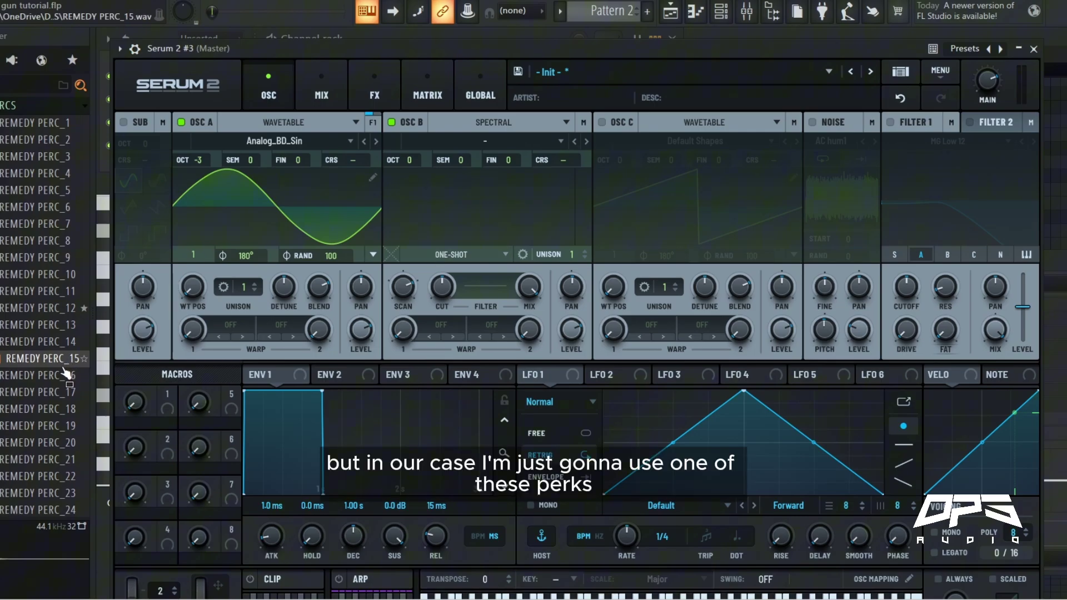
pyautogui.moveTo(56, 364); pyautogui.dragTo(482, 206)
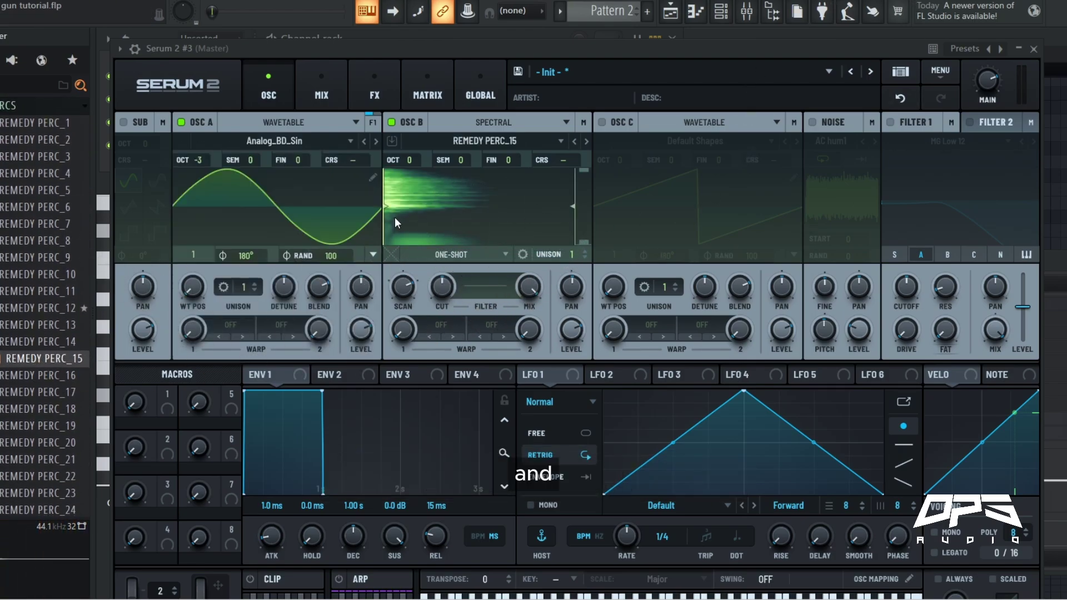
# Audition the sound with oscillator B's sample and try out its spectral frequency-range limits.
pyautogui.press('t')
pyautogui.press('t')
pyautogui.press('t')
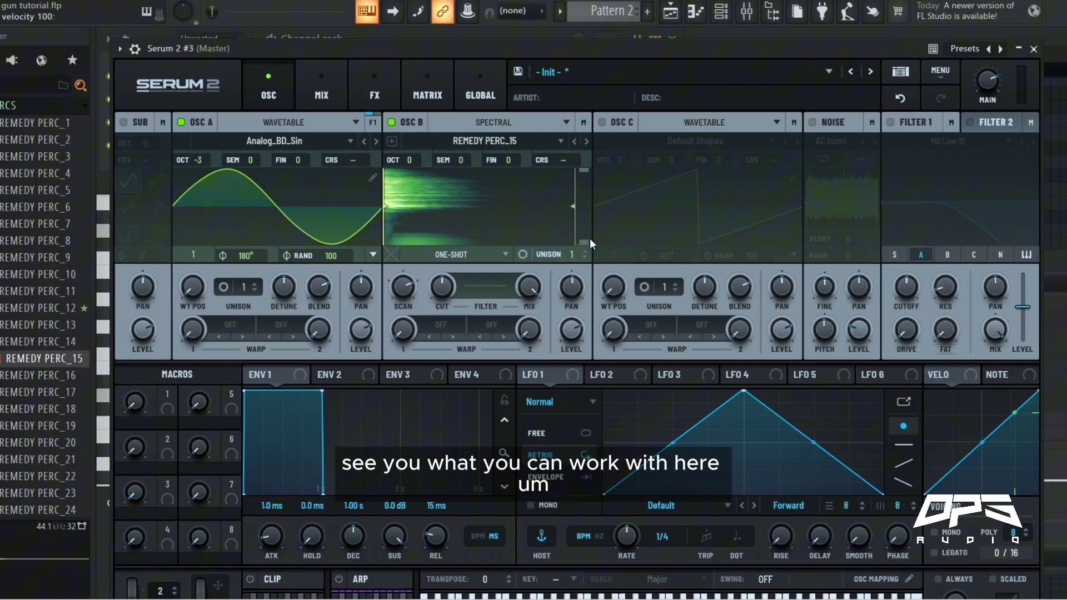
pyautogui.moveTo(585, 242); pyautogui.dragTo(583, 233)
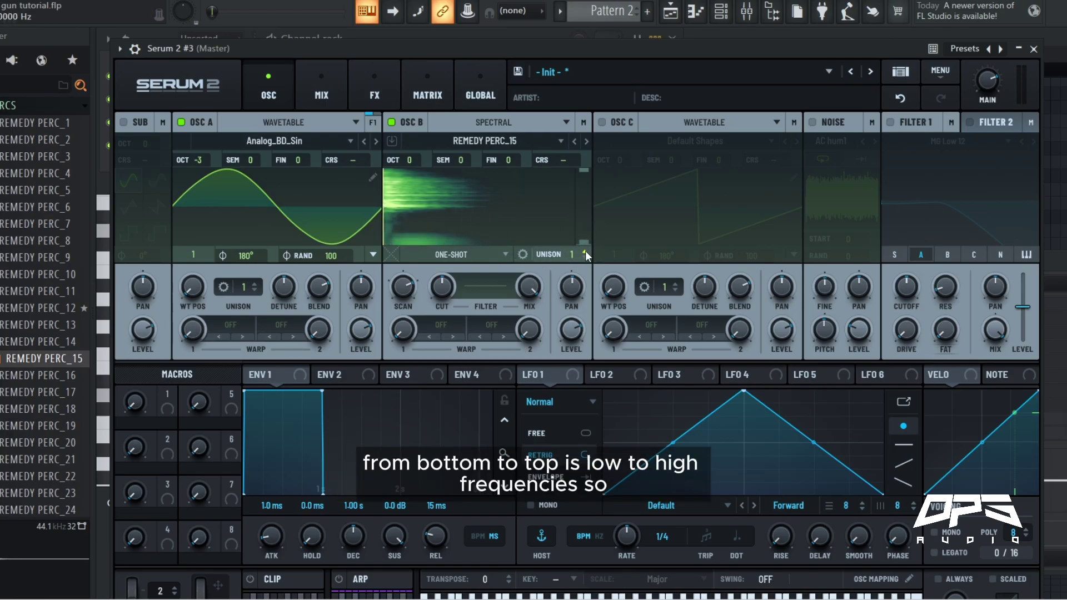
pyautogui.moveTo(589, 258)
pyautogui.mouseDown()
pyautogui.moveTo(580, 184)
pyautogui.moveTo(580, 258)
pyautogui.mouseUp()
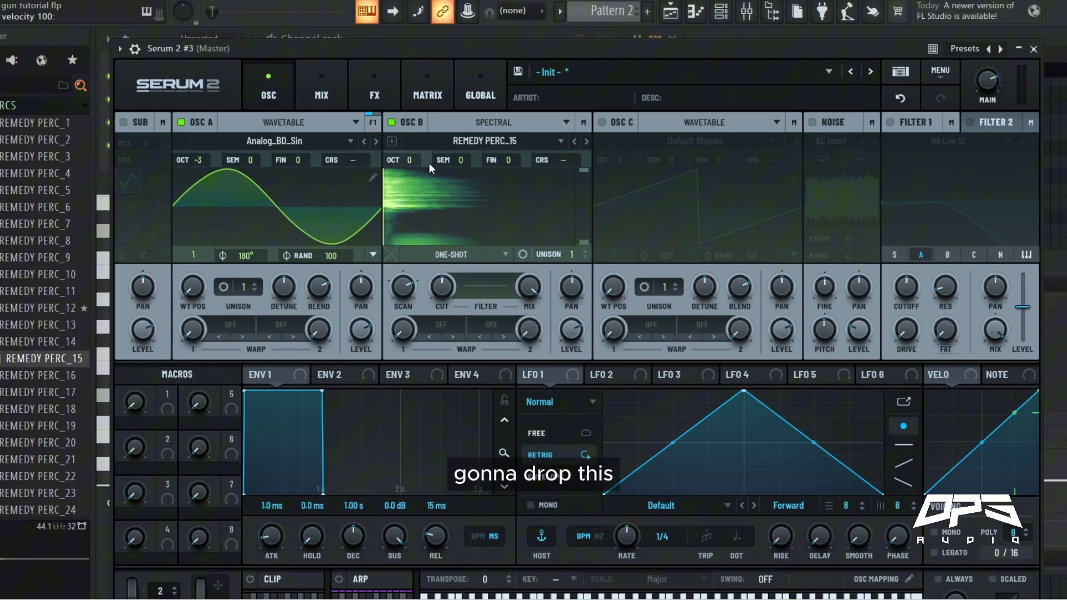
# Set oscillator B's octave to -1 and its semitones to +7.
pyautogui.moveTo(405, 160); pyautogui.dragTo(466, 156)
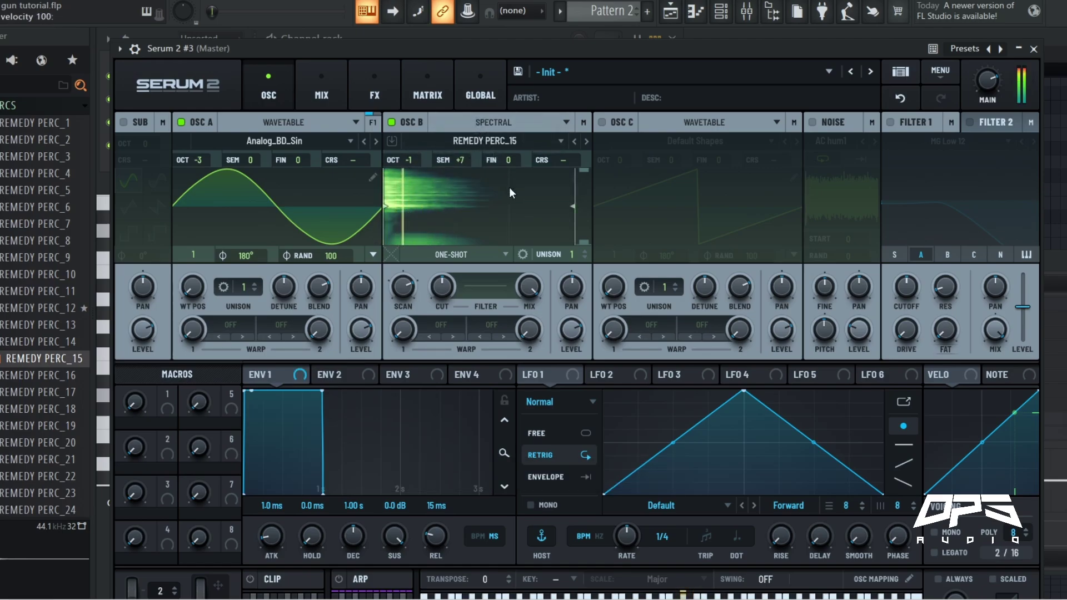
pyautogui.moveTo(504, 46); pyautogui.dragTo(514, 35)
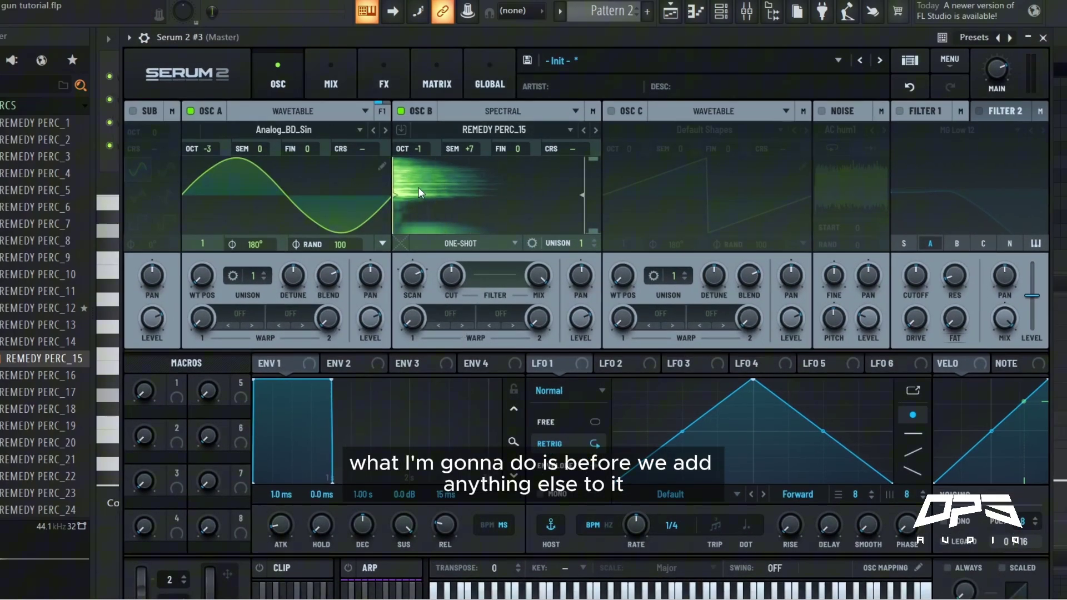
# Add a Splitter L/H after the distortion and place a Hyper/Dimension effect on its highs band.
pyautogui.click(391, 91)
pyautogui.click(143, 139)
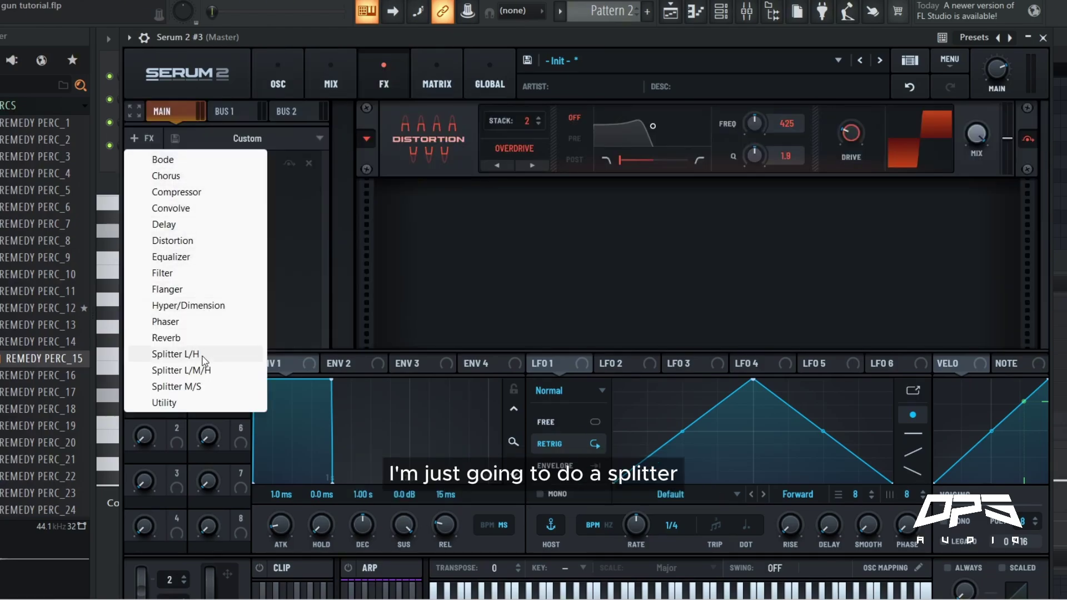
pyautogui.click(188, 354)
pyautogui.click(145, 240)
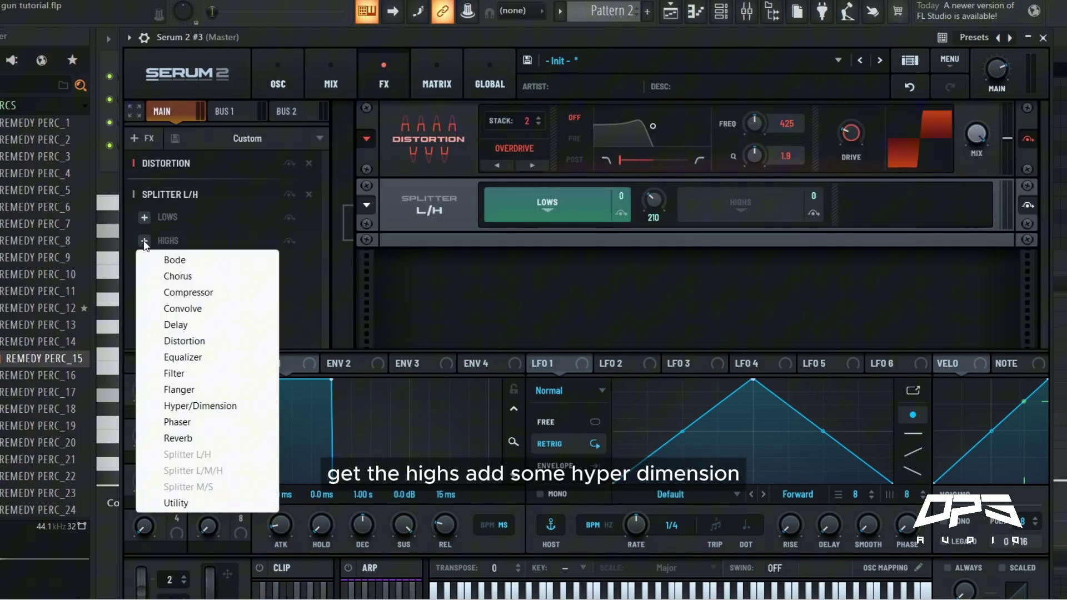
pyautogui.click(202, 409)
pyautogui.click(210, 266)
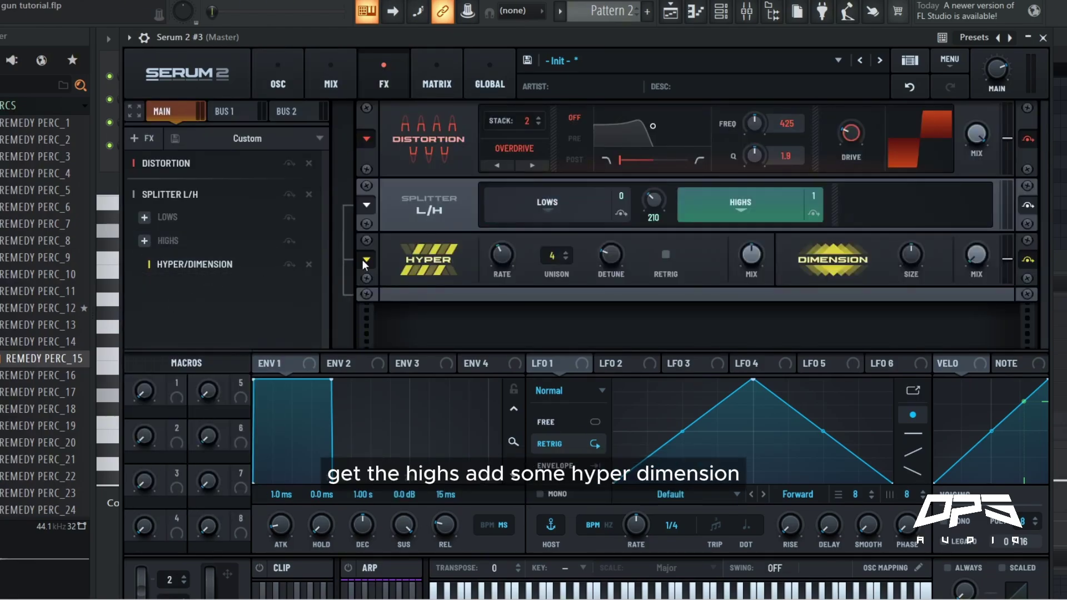
# Turn the Hyper mix all the way down, reduce the Dimension size and raise the Dimension mix.
pyautogui.moveTo(750, 266); pyautogui.dragTo(746, 354)
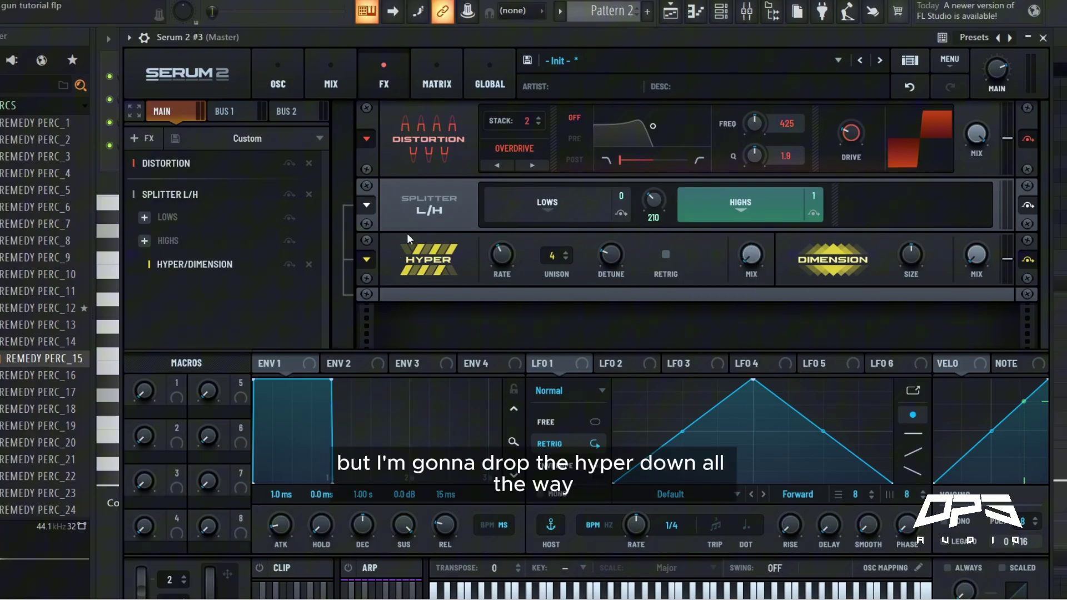
pyautogui.moveTo(757, 263); pyautogui.dragTo(752, 314)
pyautogui.moveTo(910, 248); pyautogui.dragTo(908, 278)
pyautogui.moveTo(976, 258); pyautogui.dragTo(972, 186)
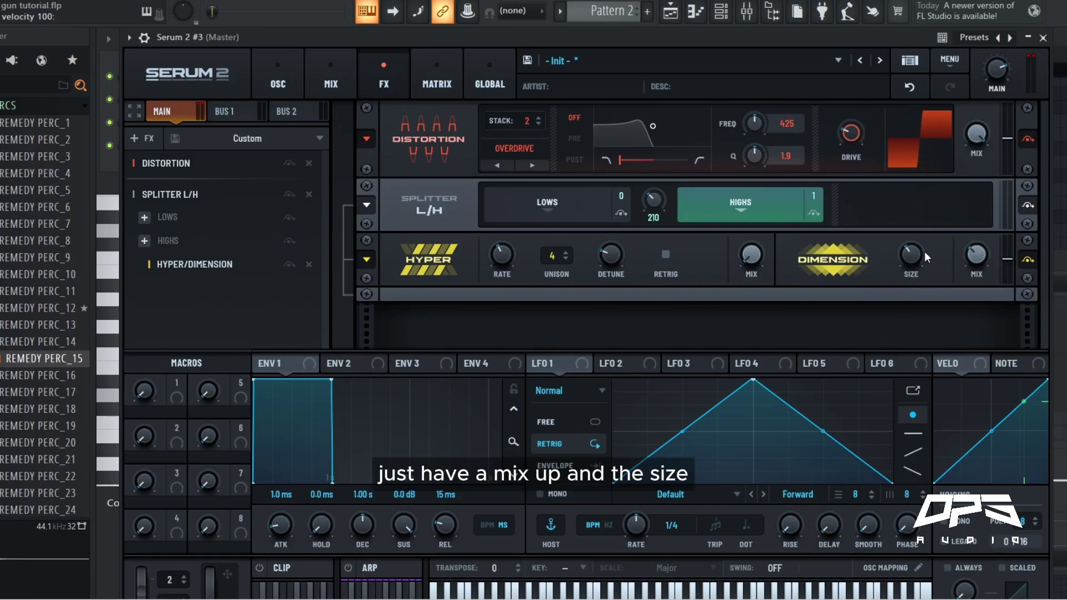
pyautogui.moveTo(918, 212)
pyautogui.mouseDown()
pyautogui.moveTo(914, 174)
pyautogui.moveTo(916, 225)
pyautogui.mouseUp()
pyautogui.moveTo(978, 265)
pyautogui.mouseDown()
pyautogui.moveTo(985, 192)
pyautogui.moveTo(982, 253)
pyautogui.mouseUp()
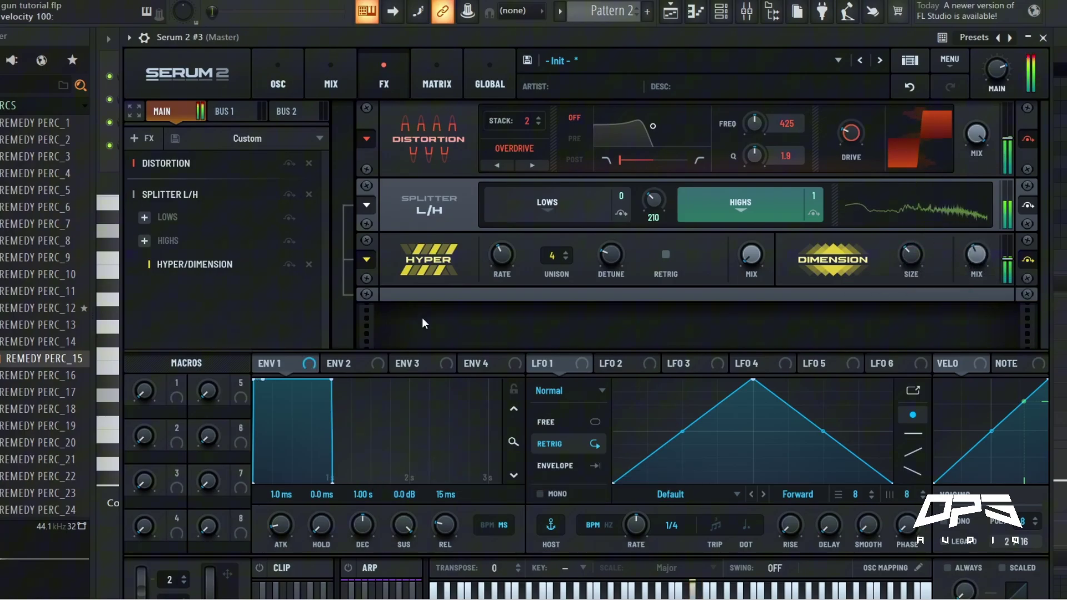
# Compare the sound with the Hyper/Dimension effect bypassed and enabled.
pyautogui.click(288, 264)
pyautogui.click(289, 265)
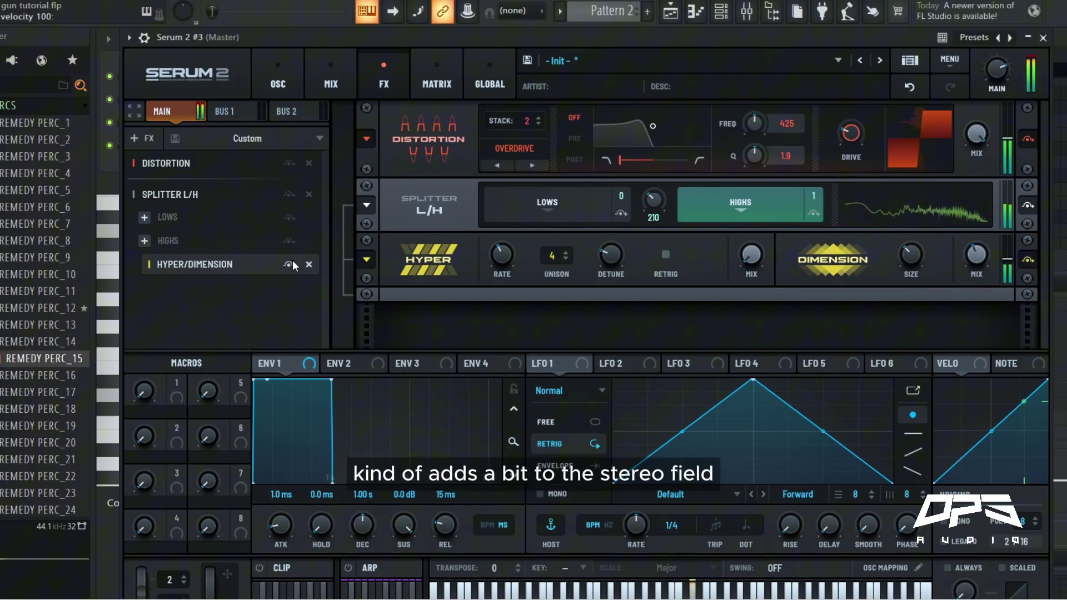
pyautogui.click(295, 81)
pyautogui.click(368, 65)
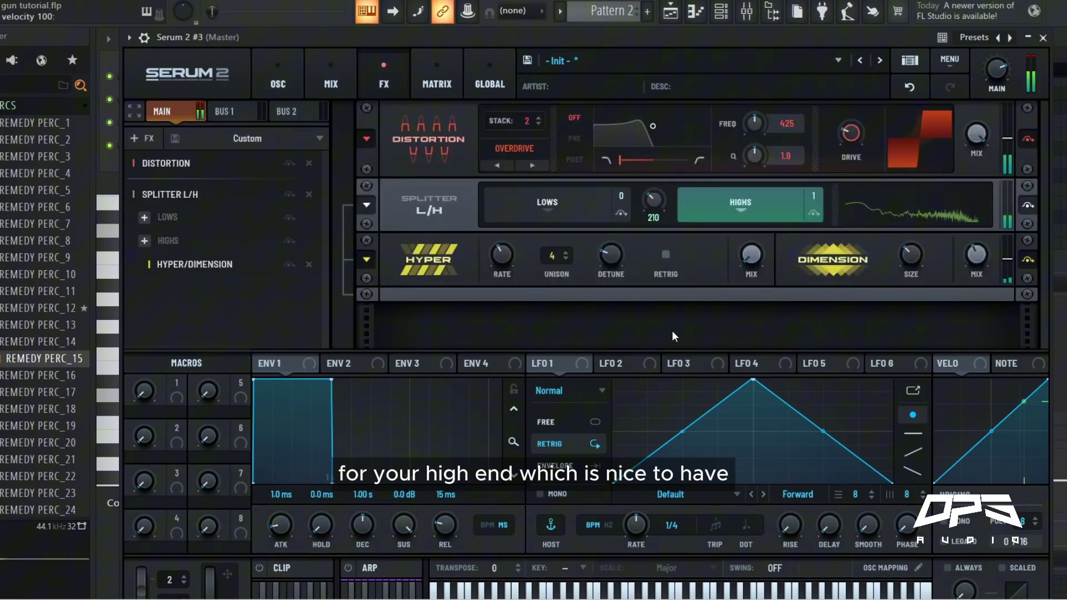
# Add a Convolve effect to the splitter's highs band and place it before Hyper/Dimension.
pyautogui.click(144, 241)
pyautogui.click(183, 308)
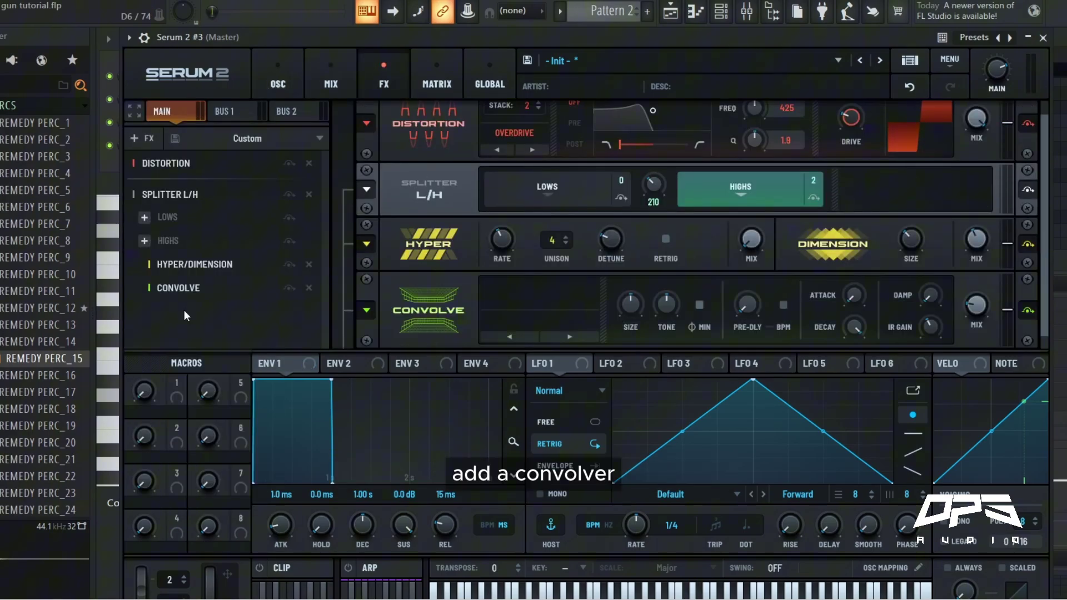
pyautogui.moveTo(189, 289); pyautogui.dragTo(218, 264)
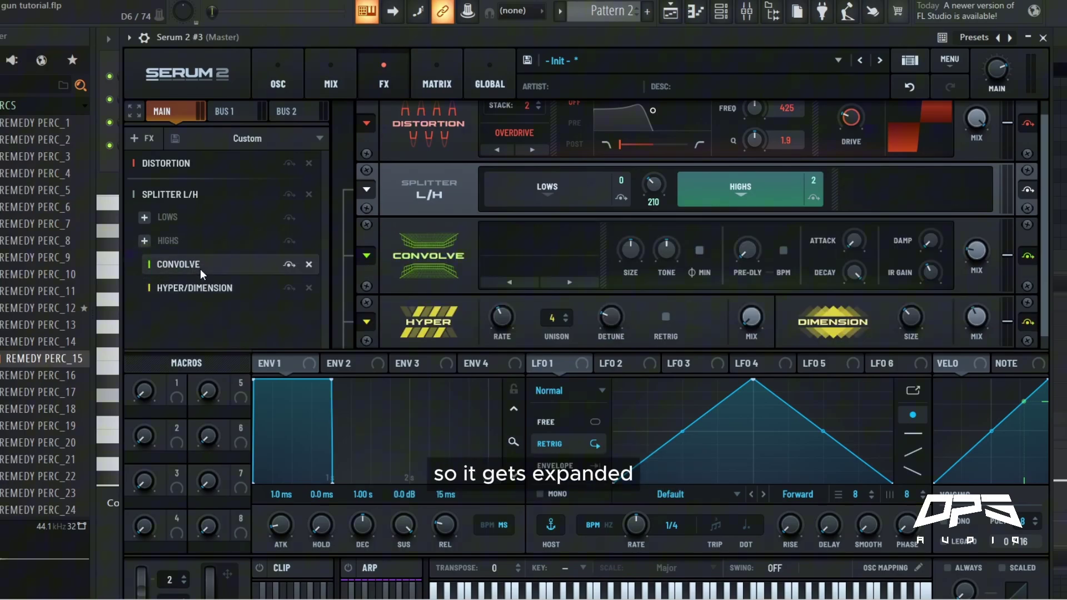
# Load the L90 Plate - Drum - Tight Plate impulse into Convolve and lower its decay.
pyautogui.click(481, 274)
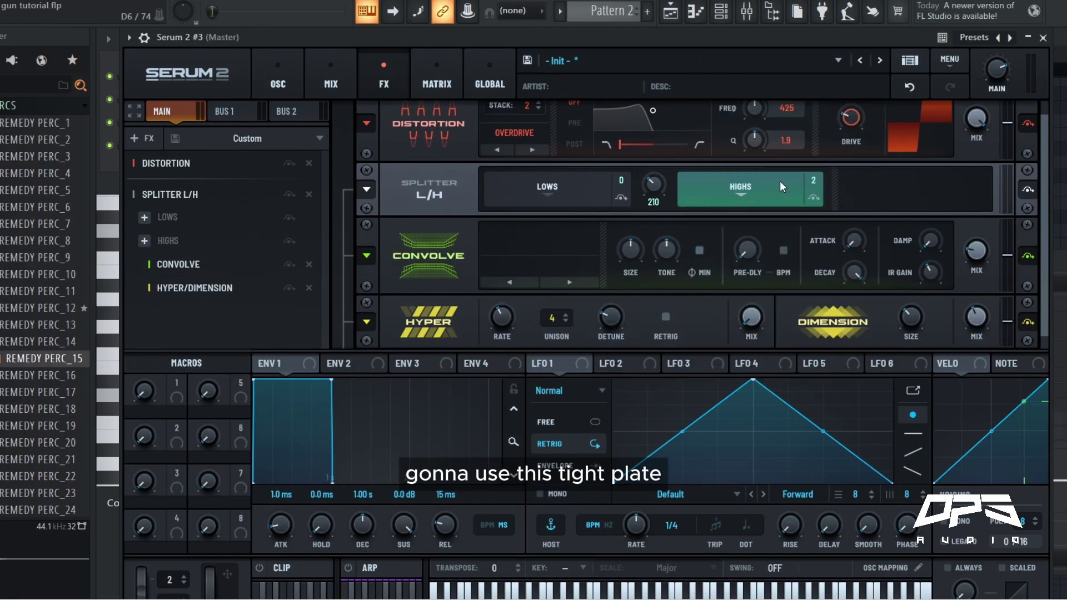
pyautogui.click(781, 186)
pyautogui.moveTo(856, 274); pyautogui.dragTo(869, 390)
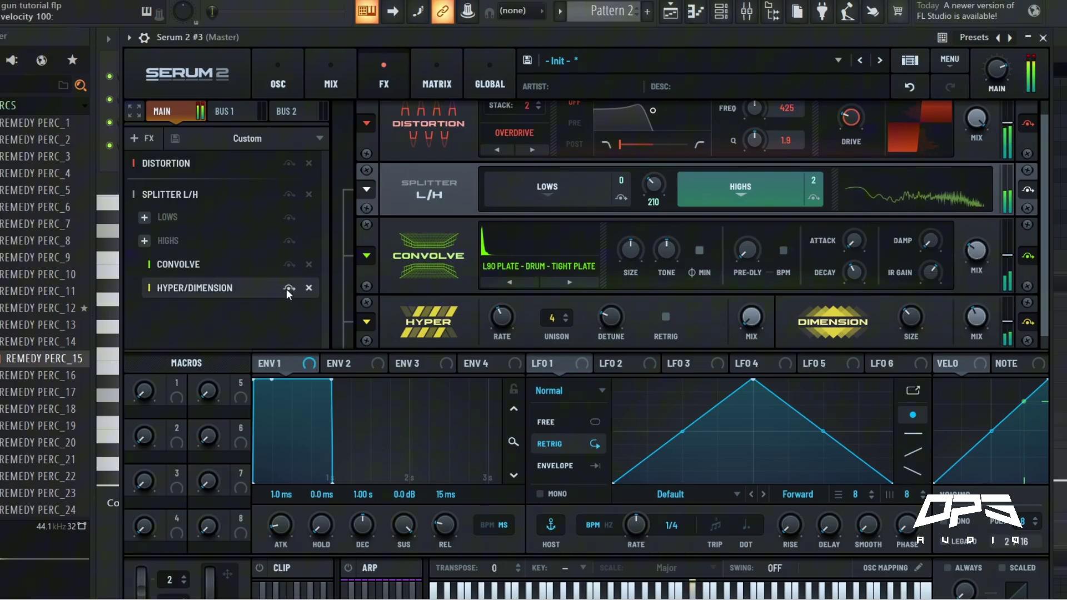
# Compare the sound with the Convolve effect bypassed and enabled.
pyautogui.click(295, 265)
pyautogui.click(295, 265)
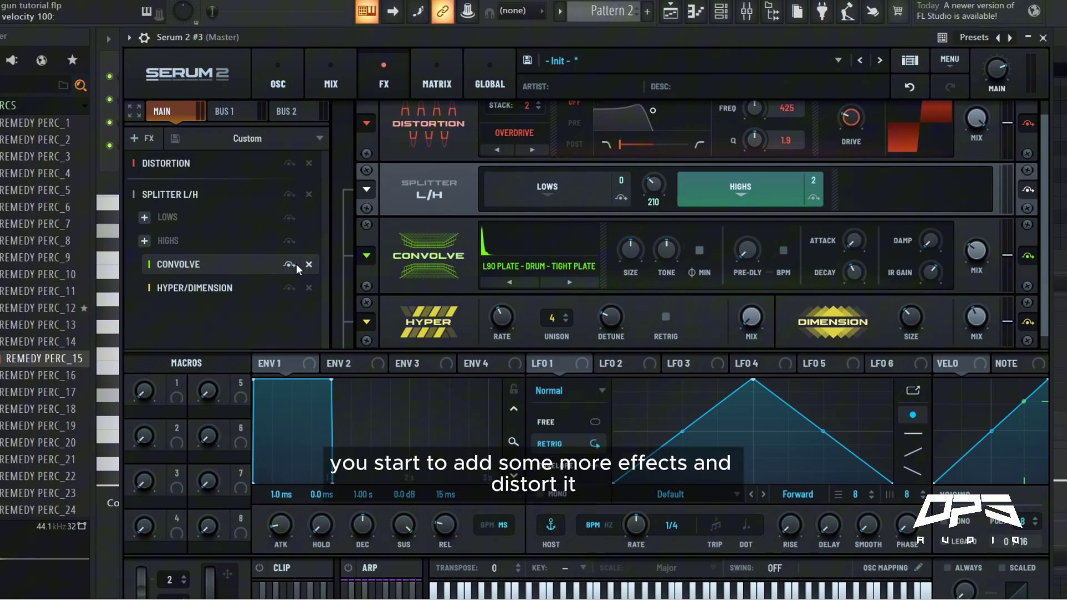
pyautogui.click(290, 265)
pyautogui.click(291, 266)
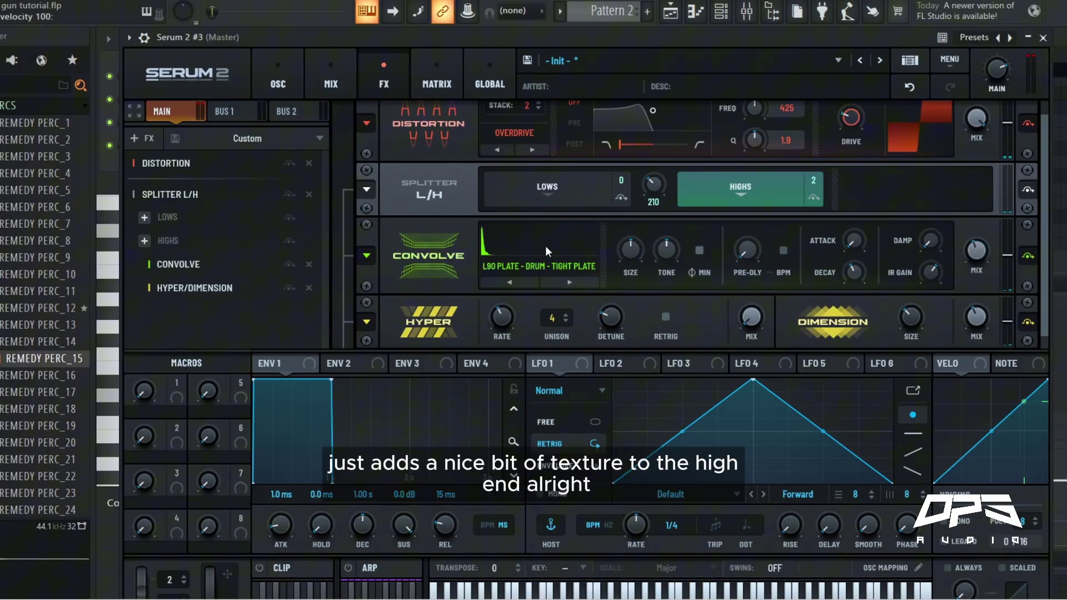
# Add a Filter effect at the end of the main chain and set its type to the S2 filter Diffusor.
pyautogui.click(266, 58)
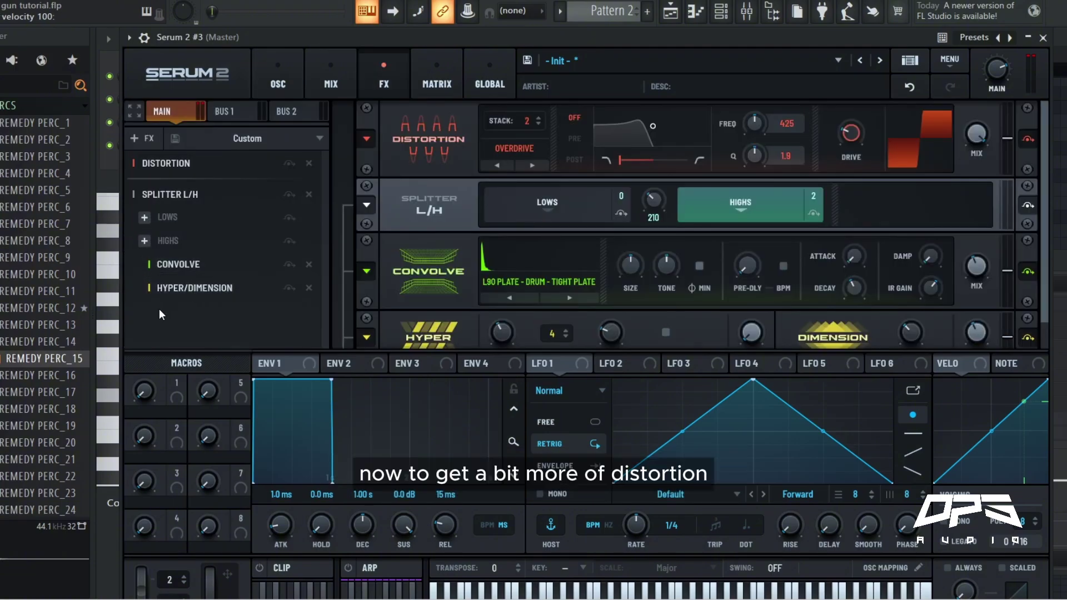
pyautogui.click(149, 137)
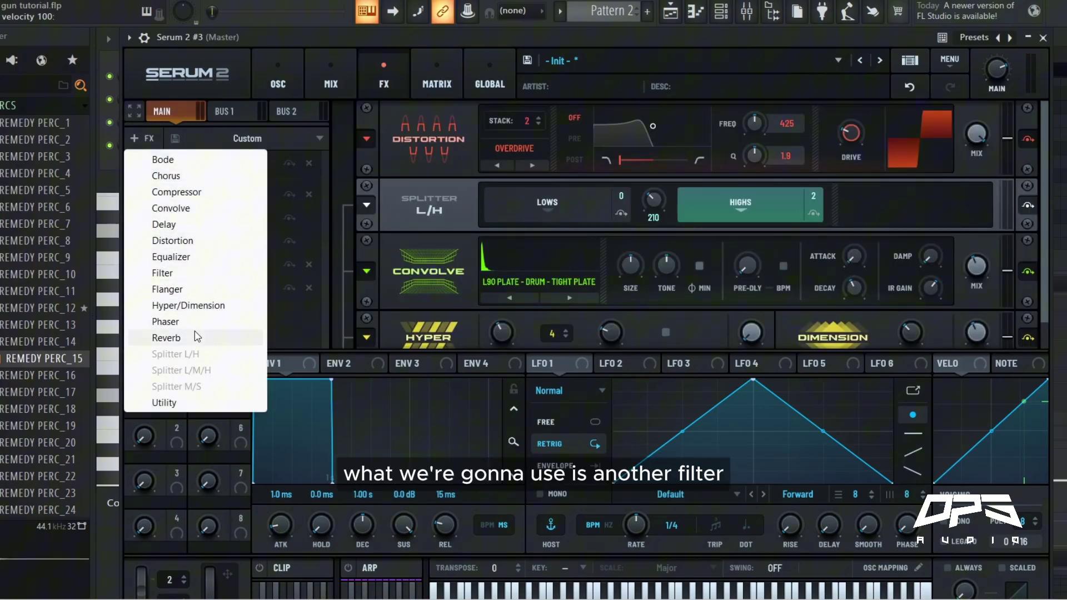
pyautogui.click(164, 273)
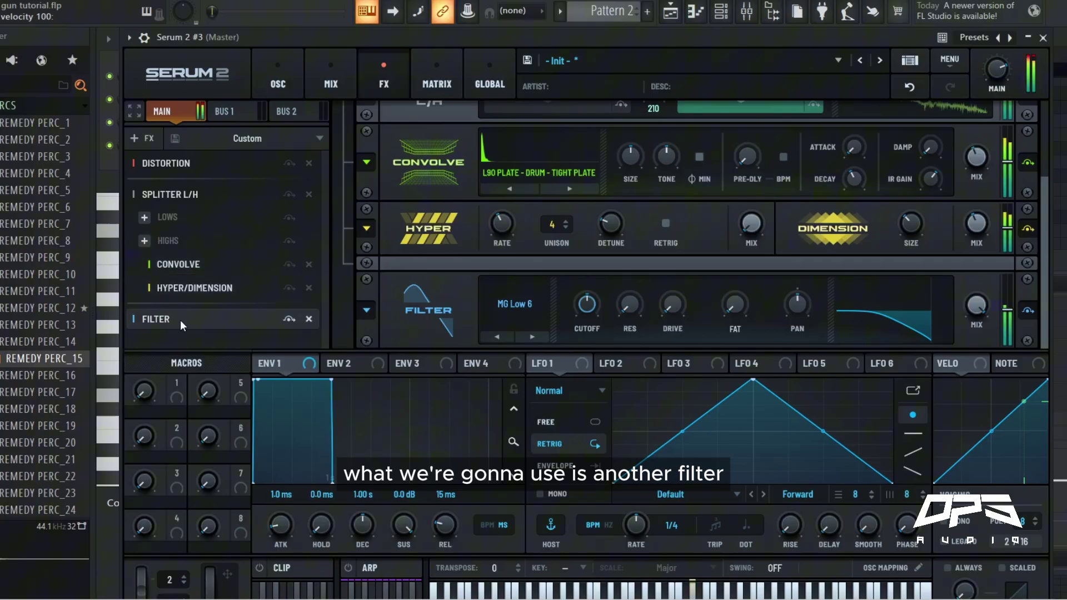
pyautogui.click(508, 303)
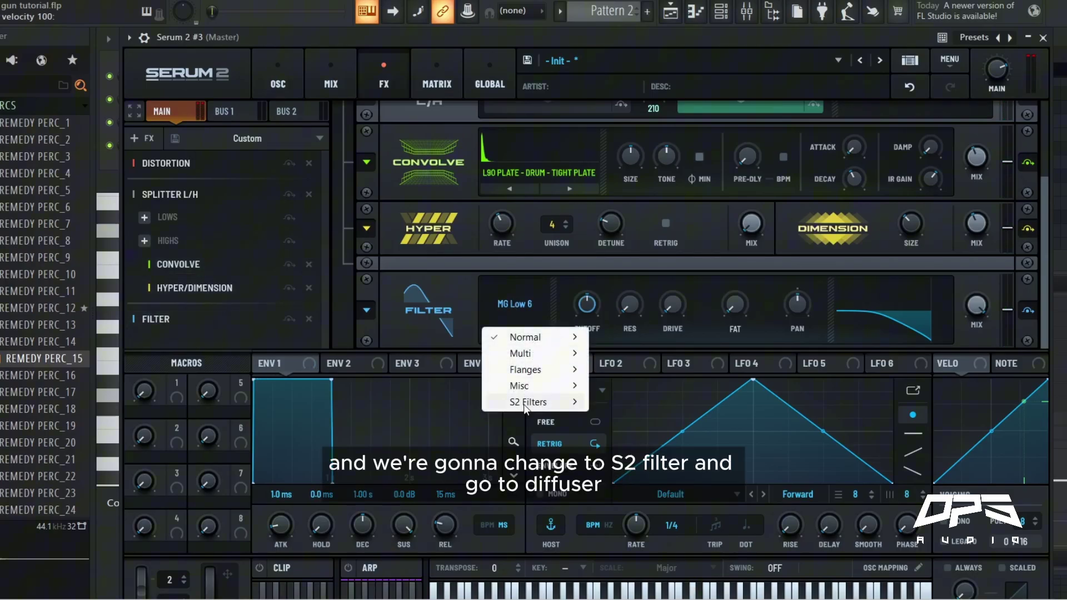
pyautogui.moveTo(528, 402)
pyautogui.click(637, 434)
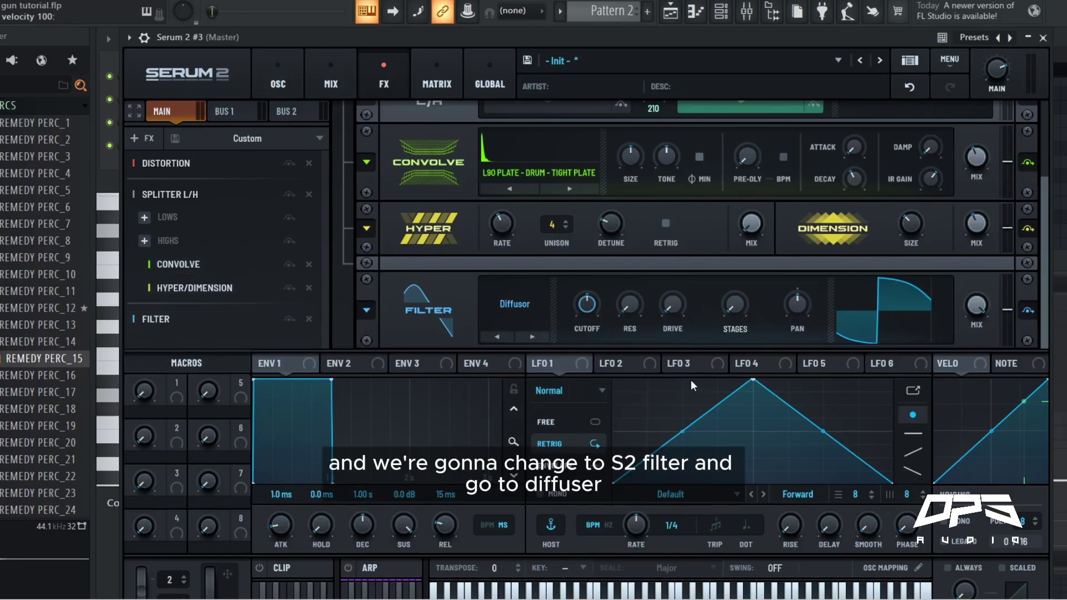
# Lower the Diffusor filter's cutoff and raise its resonance and drive.
pyautogui.moveTo(581, 304); pyautogui.dragTo(585, 355)
pyautogui.moveTo(640, 316); pyautogui.dragTo(656, 251)
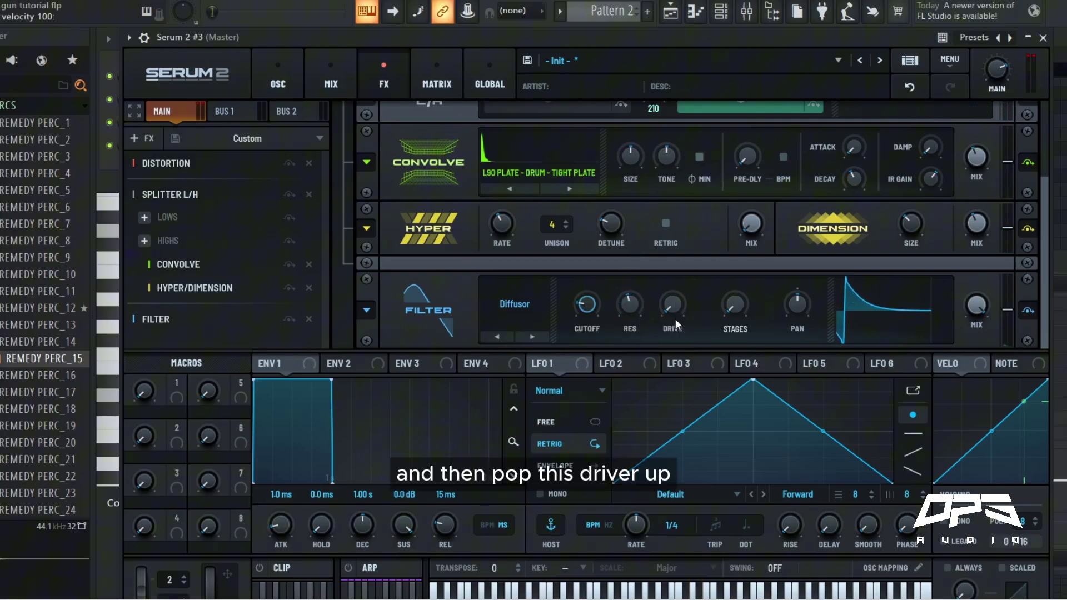
pyautogui.moveTo(679, 320); pyautogui.dragTo(665, 239)
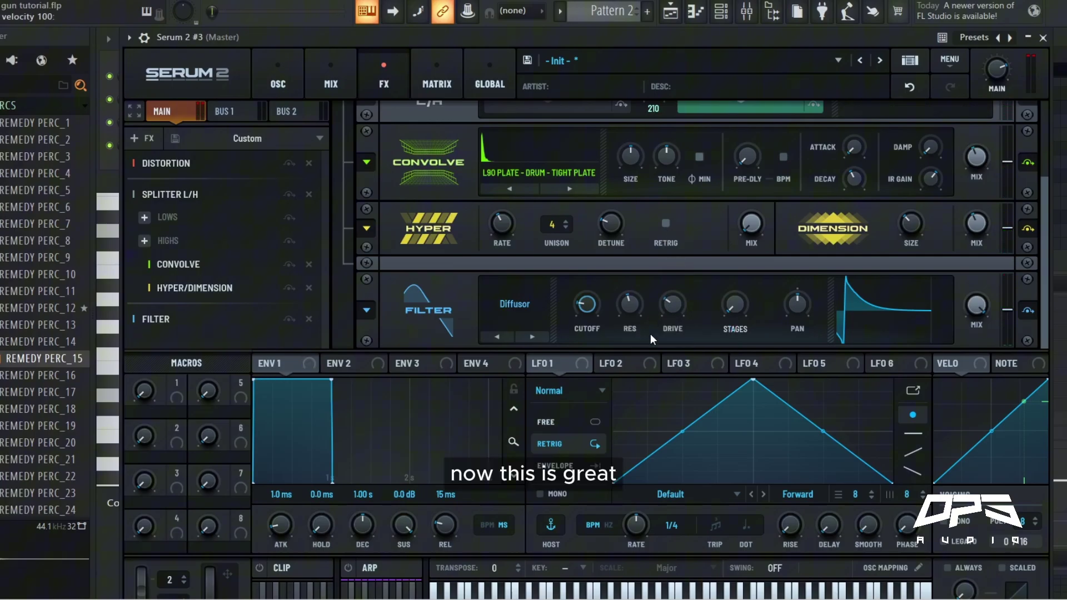
pyautogui.moveTo(674, 303); pyautogui.dragTo(673, 304)
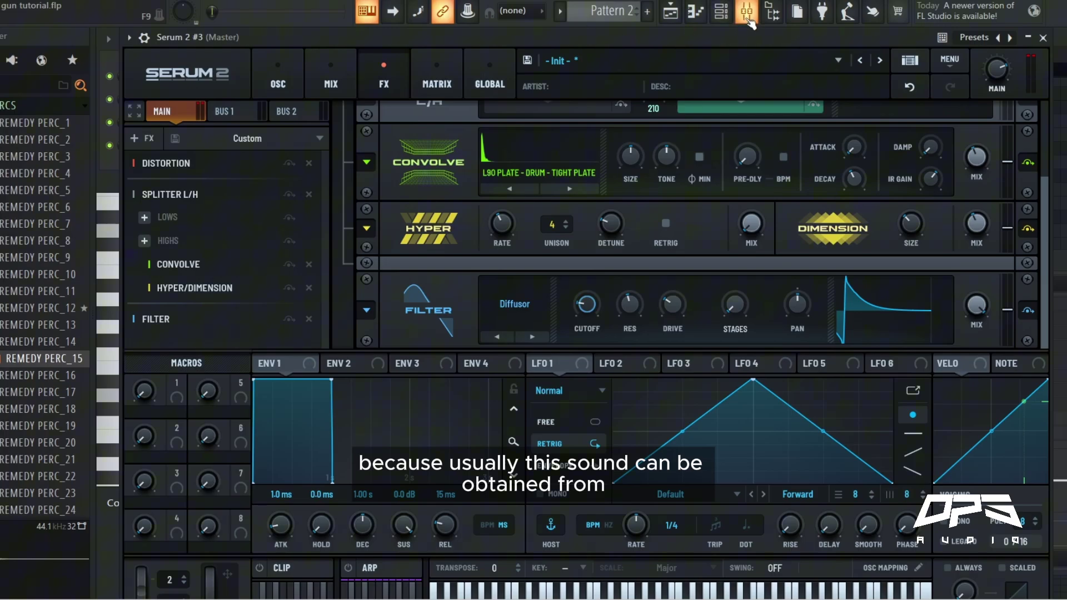
# Assign the Serum 2 #3 channel to mixer track 6 and route that track to the BASSES group on track 12.
pyautogui.click(144, 37)
pyautogui.hotkey('ctrl', 'l')
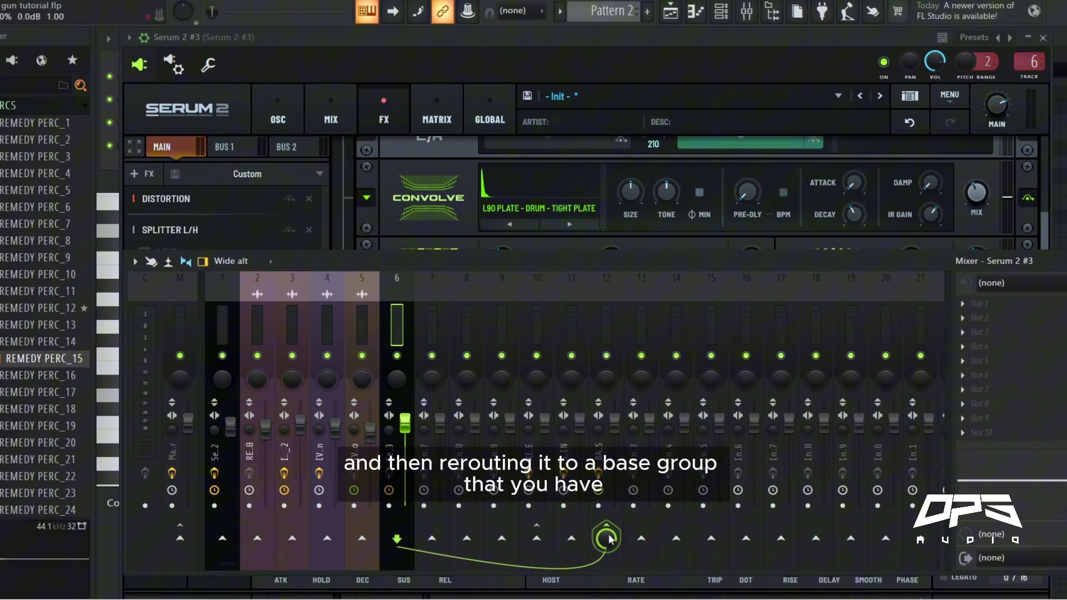
pyautogui.click(608, 556)
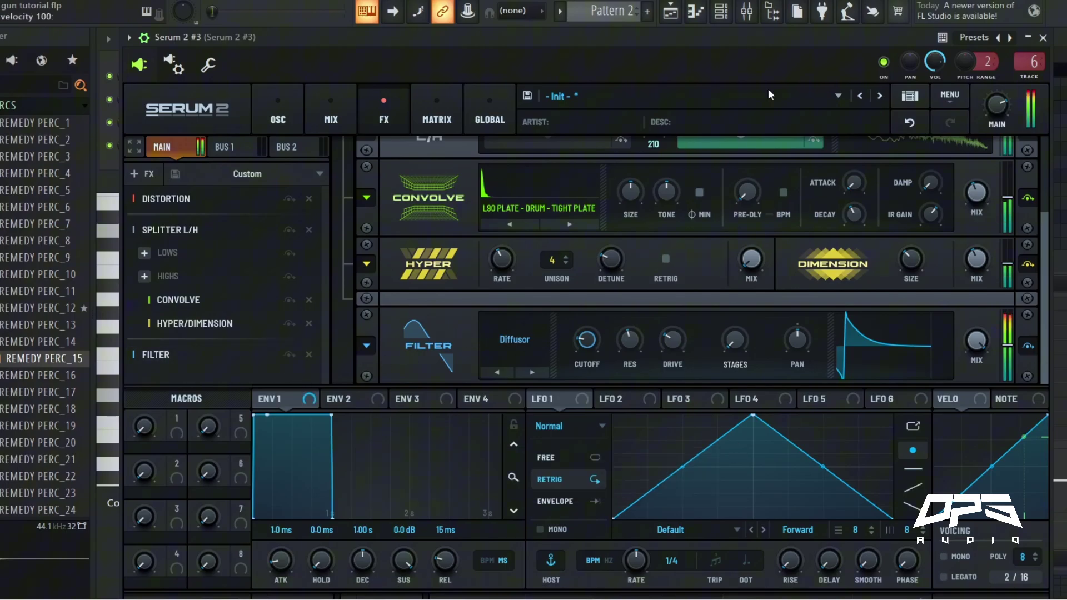
# Bypass the Diffusor filter and audition the sound through the Fruity WaveShaper on the BASSES mixer track.
pyautogui.click(289, 354)
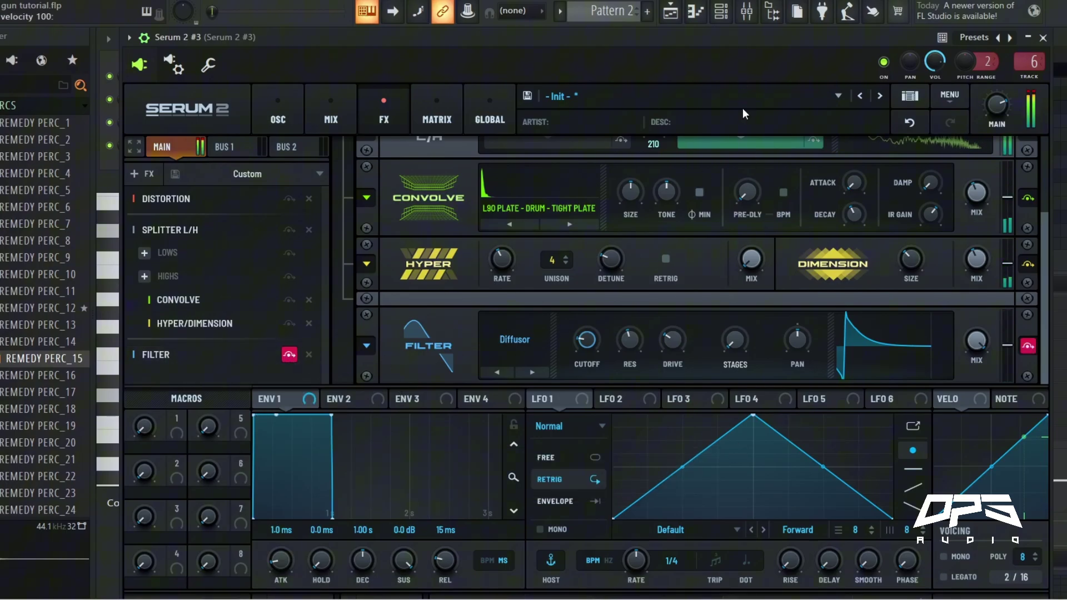
pyautogui.click(747, 11)
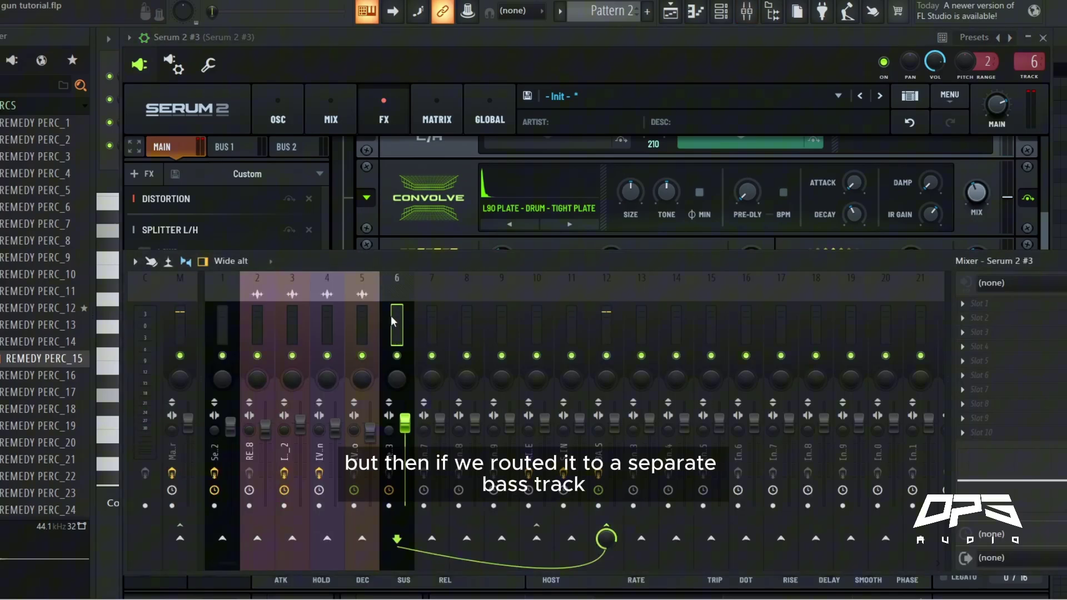
pyautogui.click(609, 324)
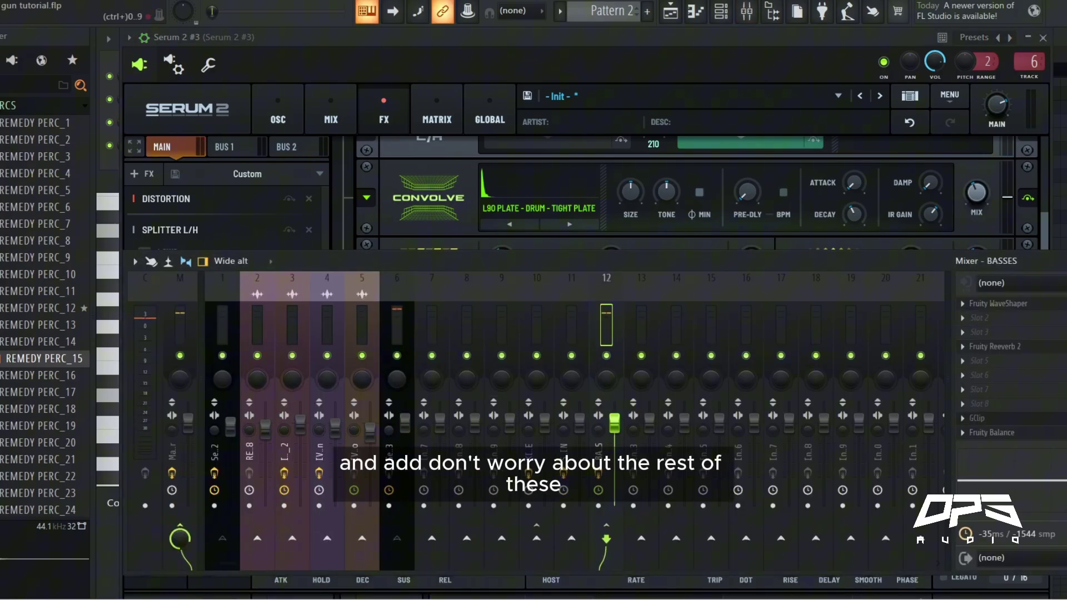
pyautogui.rightClick(1060, 346)
pyautogui.click(997, 273)
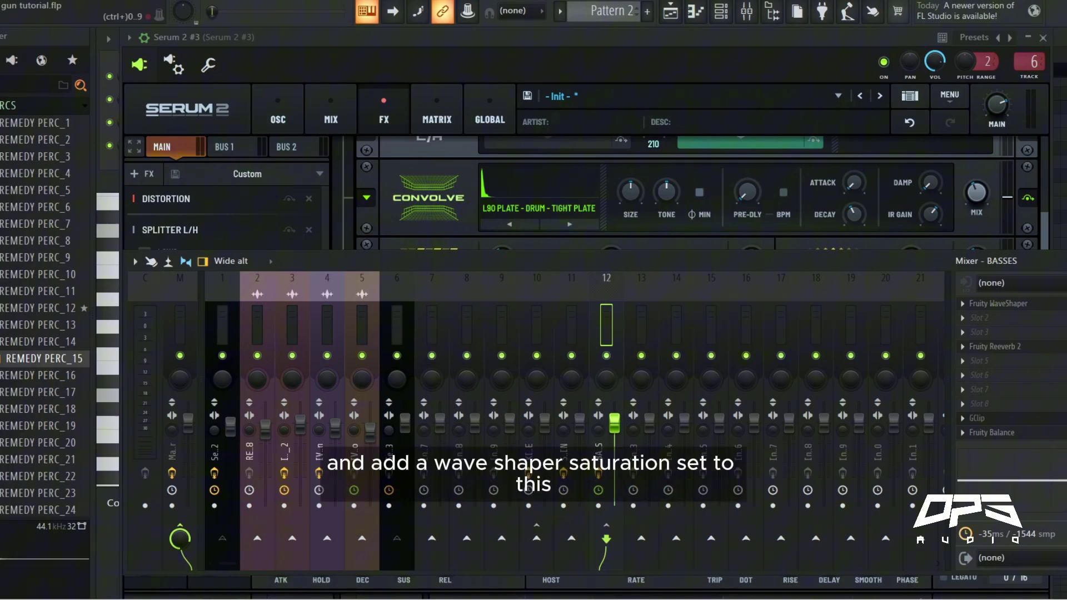
pyautogui.click(1012, 306)
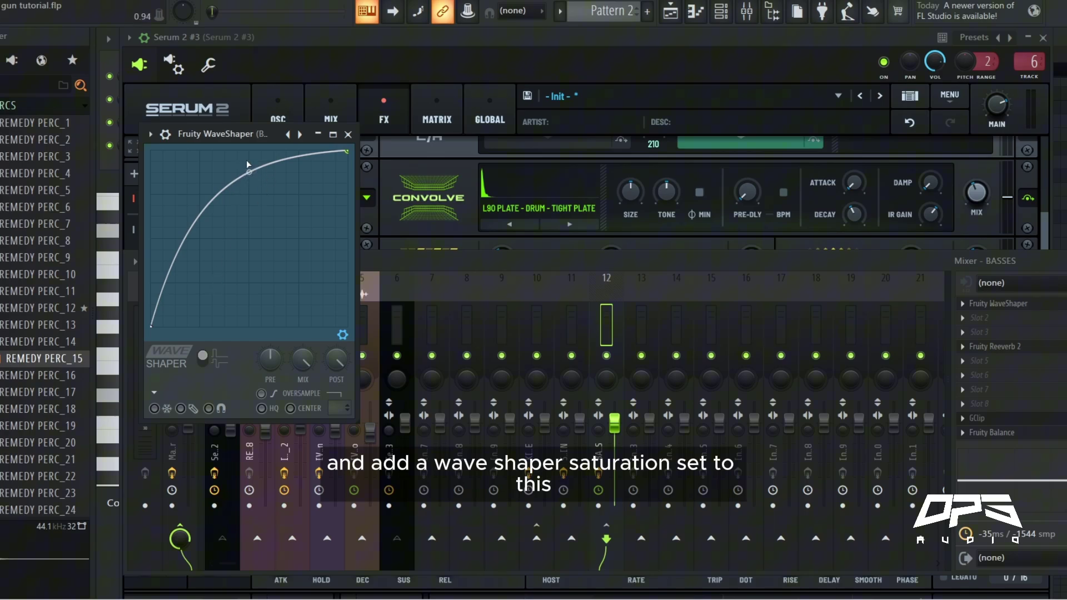
pyautogui.press('space')
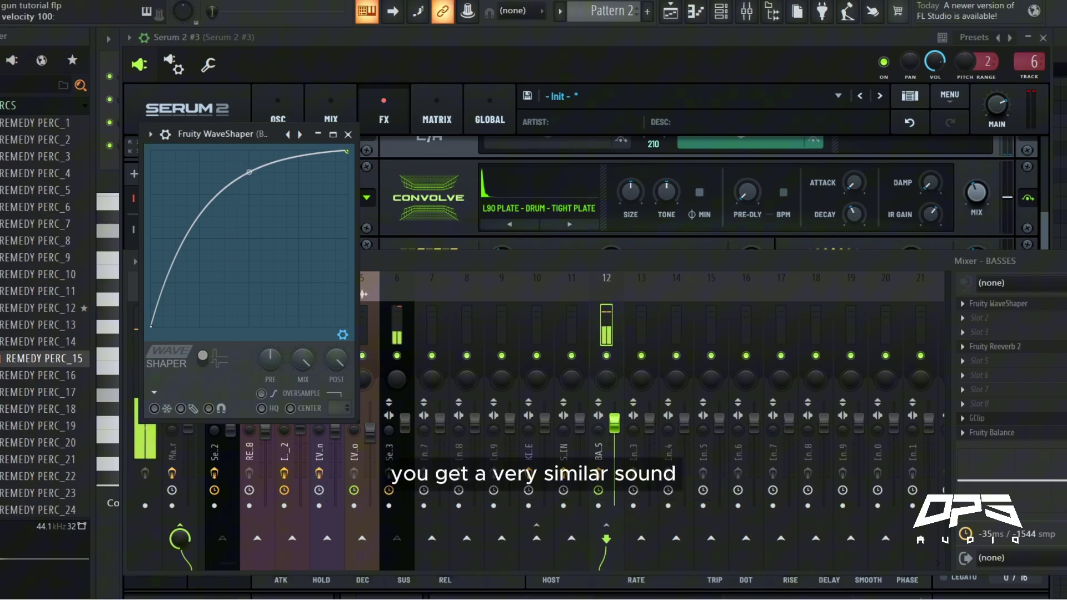
# Close the WaveShaper and mixer windows, reposition the Serum window and re-enable the Diffusor filter.
pyautogui.press('F9')
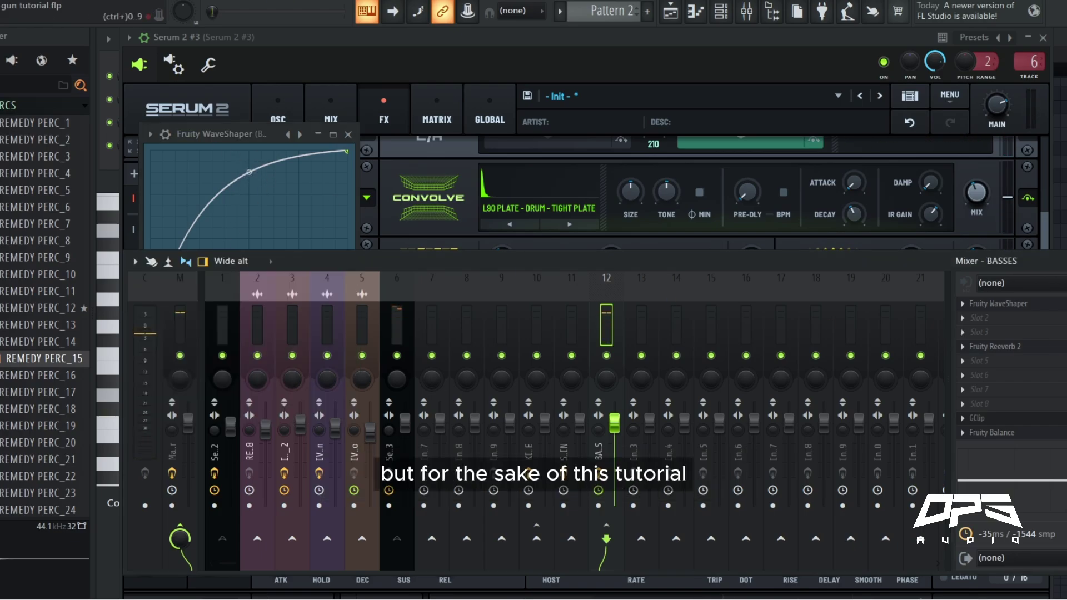
pyautogui.click(348, 135)
pyautogui.moveTo(409, 40); pyautogui.dragTo(403, 49)
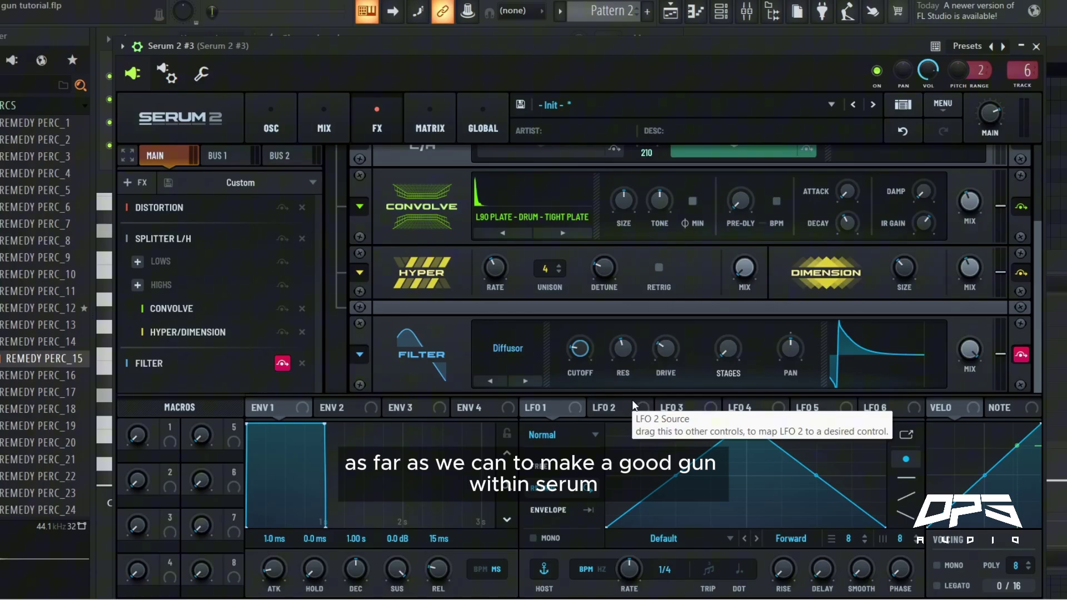
pyautogui.moveTo(613, 38); pyautogui.dragTo(622, 43)
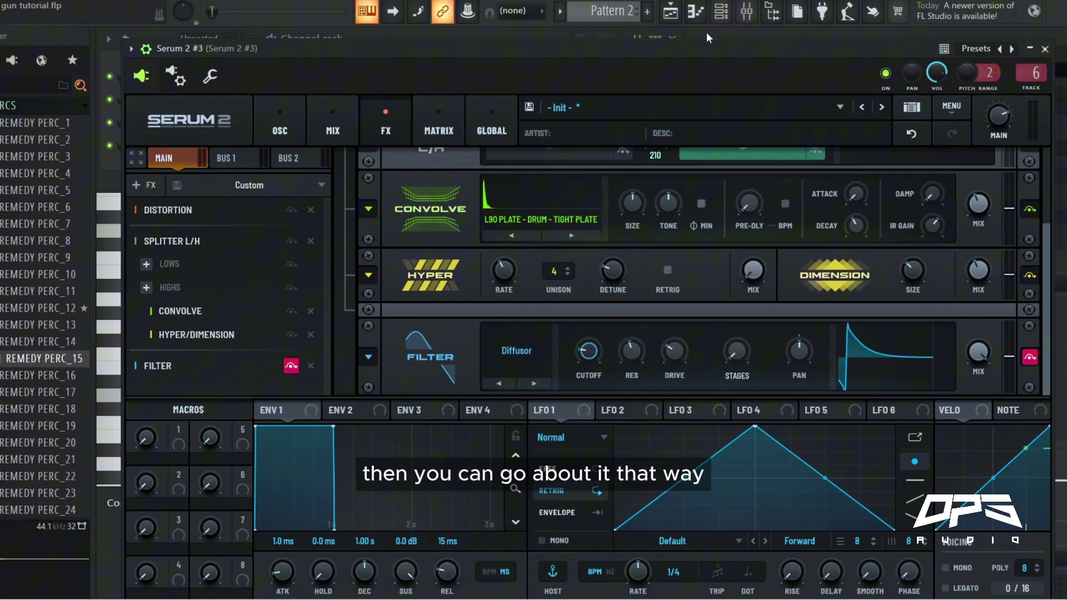
pyautogui.moveTo(666, 49); pyautogui.dragTo(685, 49)
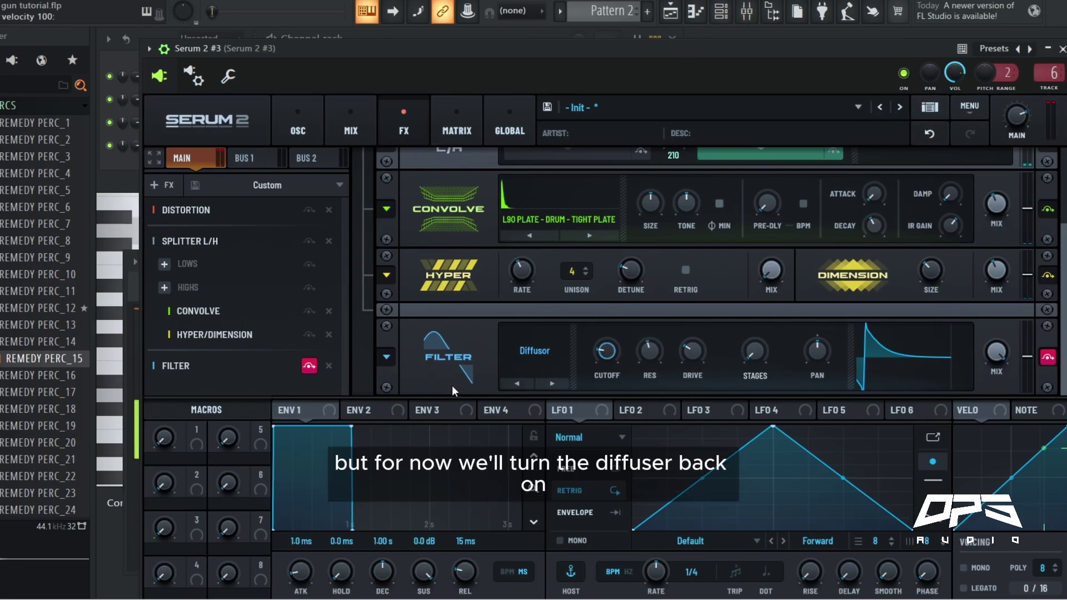
pyautogui.click(309, 367)
# Add a Compressor after the filter in multiband mode with the threshold at -9.7 dB and the gain at 9.4.
pyautogui.click(158, 185)
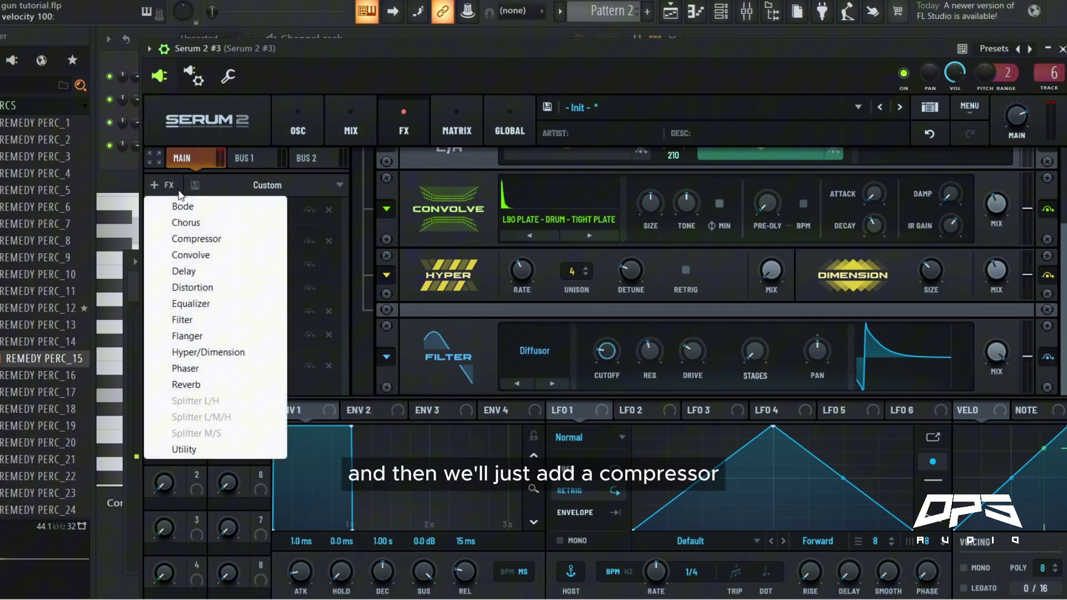
pyautogui.click(185, 242)
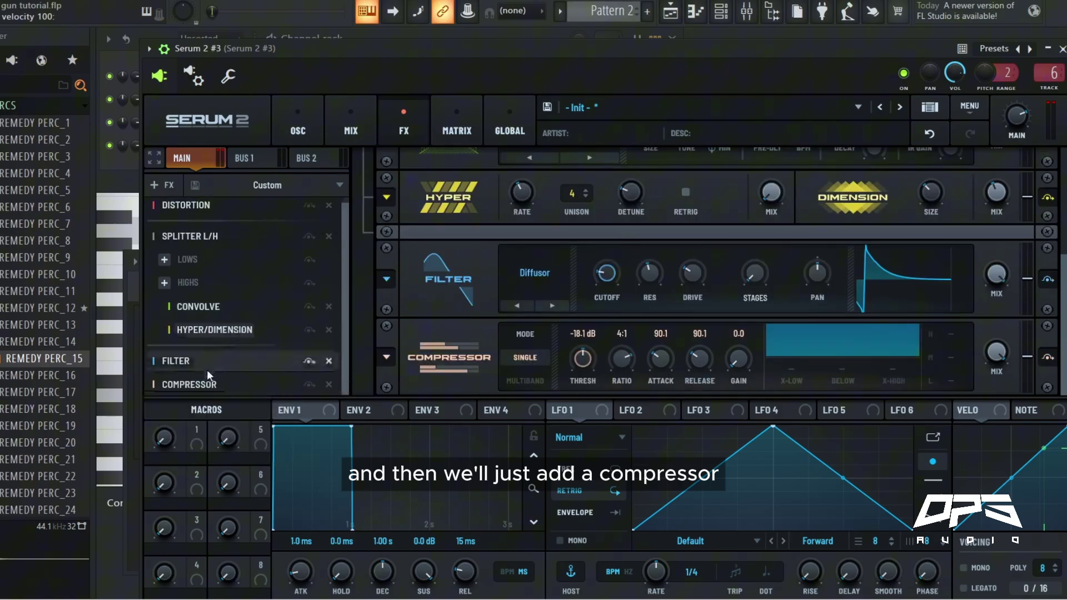
pyautogui.click(511, 384)
pyautogui.moveTo(583, 361); pyautogui.dragTo(581, 372)
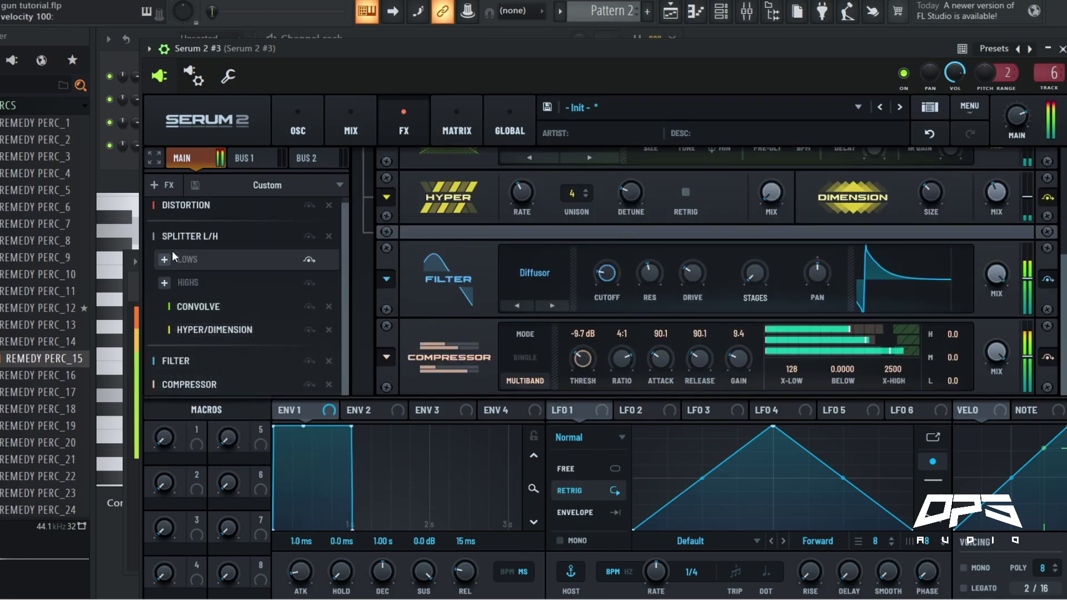
# Shape LFO 2 into a steep curve that starts at maximum, falls quickly and stays flat at zero.
pyautogui.click(294, 121)
pyautogui.click(642, 409)
pyautogui.moveTo(621, 410); pyautogui.dragTo(470, 352)
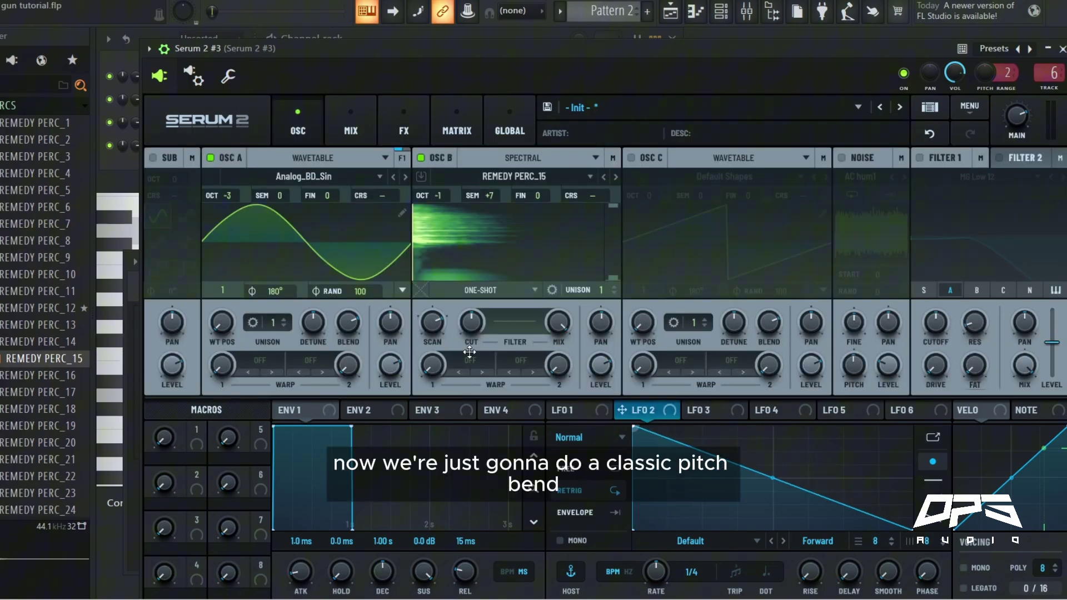
pyautogui.doubleClick(804, 484)
pyautogui.moveTo(804, 484); pyautogui.dragTo(784, 532)
pyautogui.moveTo(709, 478); pyautogui.dragTo(707, 526)
# Route LFO 2 to the global Main Tuning in the modulation matrix with a small positive amount, and set LFO 2 to Envelope mode.
pyautogui.click(457, 123)
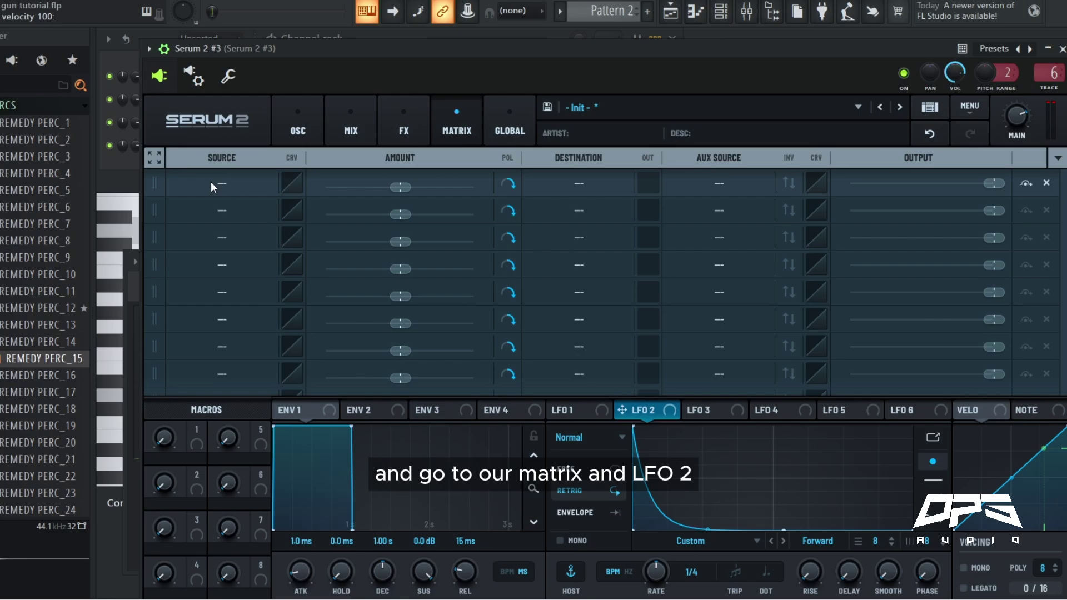
pyautogui.click(221, 184)
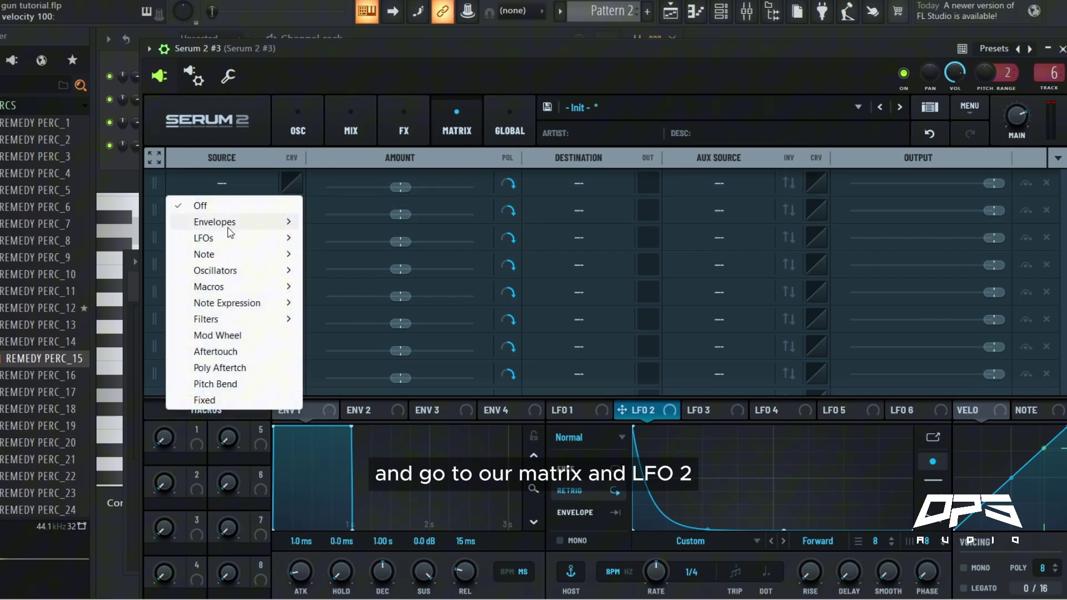
pyautogui.moveTo(254, 241)
pyautogui.click(337, 254)
pyautogui.click(601, 179)
pyautogui.moveTo(593, 481)
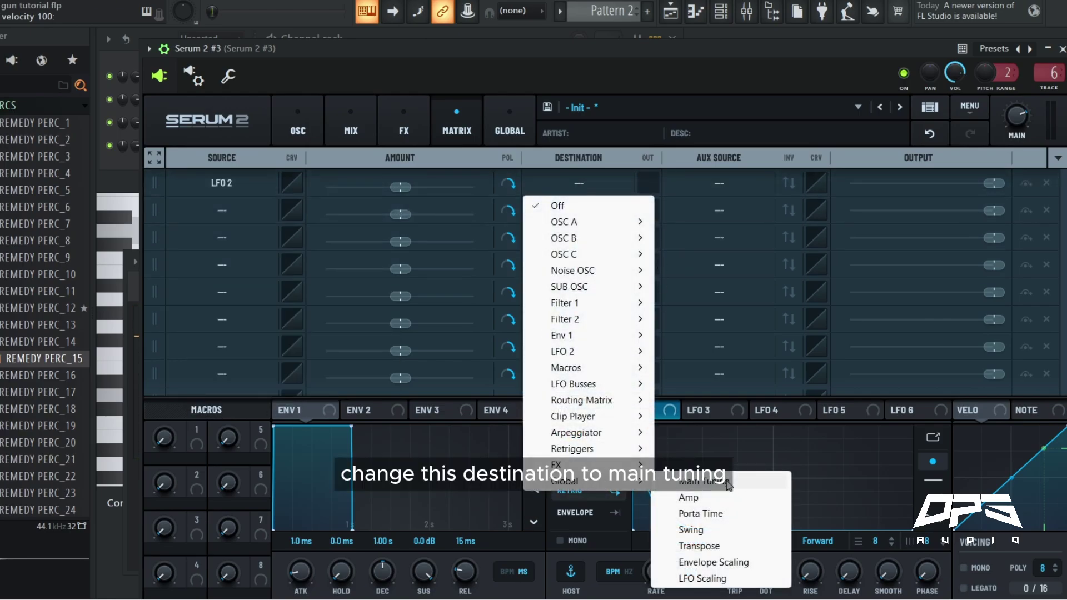
pyautogui.click(728, 486)
pyautogui.moveTo(405, 190); pyautogui.dragTo(410, 193)
pyautogui.click(298, 126)
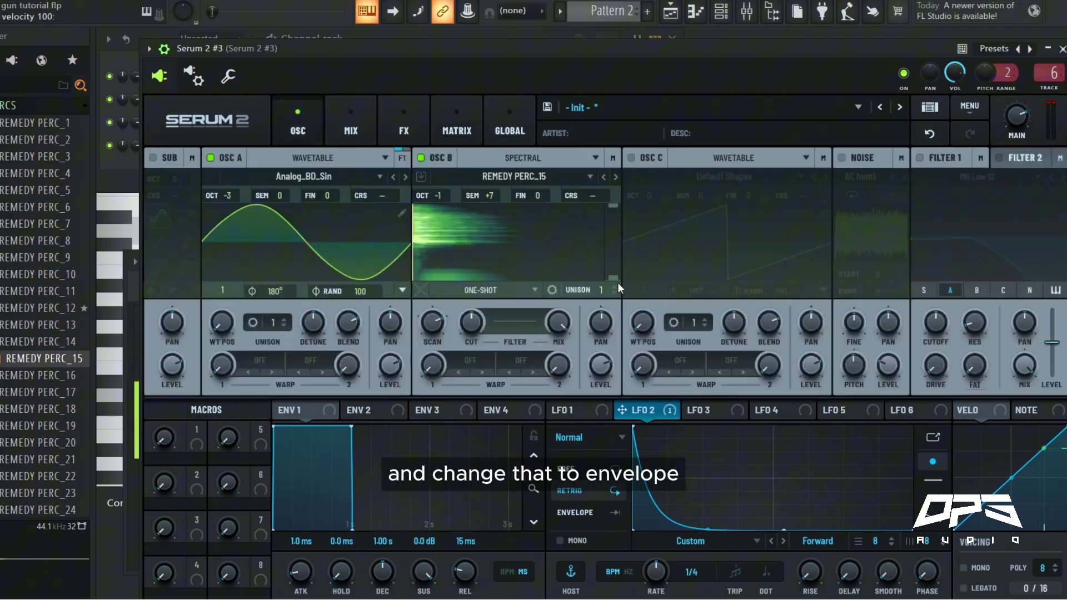
pyautogui.click(596, 515)
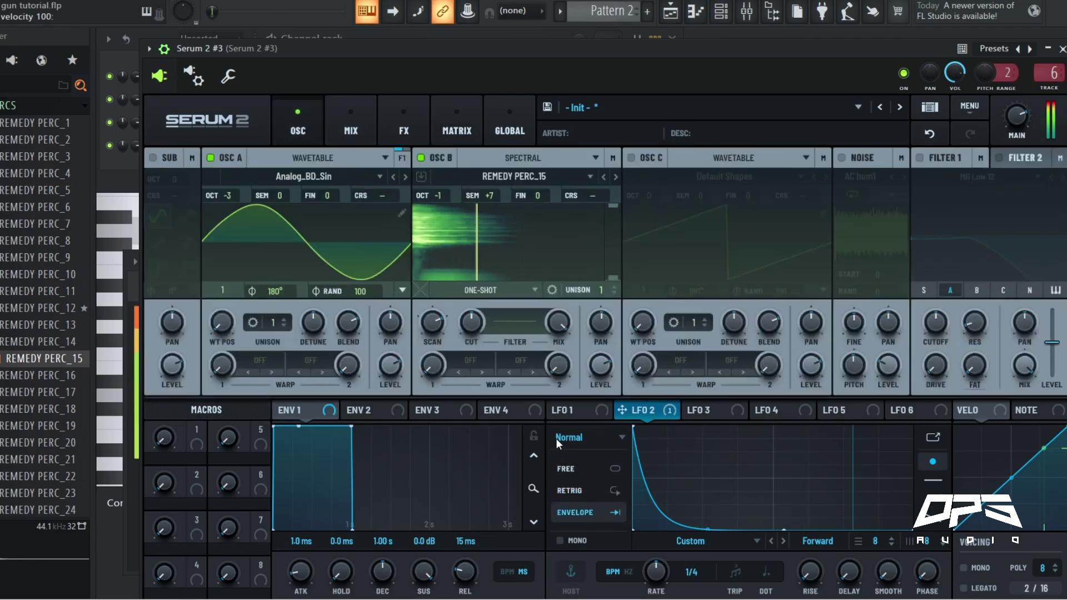
# Reposition the Serum window, set oscillator B's first warp mode to FM (A) and raise the warp amount to about halfway.
pyautogui.moveTo(634, 45); pyautogui.dragTo(624, 51)
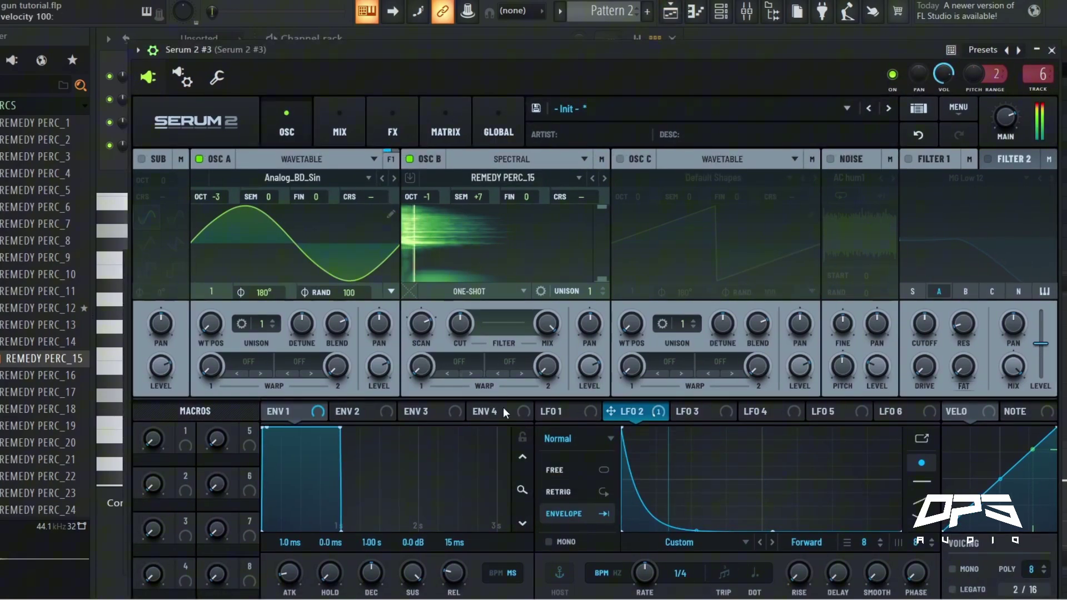
pyautogui.click(459, 361)
pyautogui.click(536, 57)
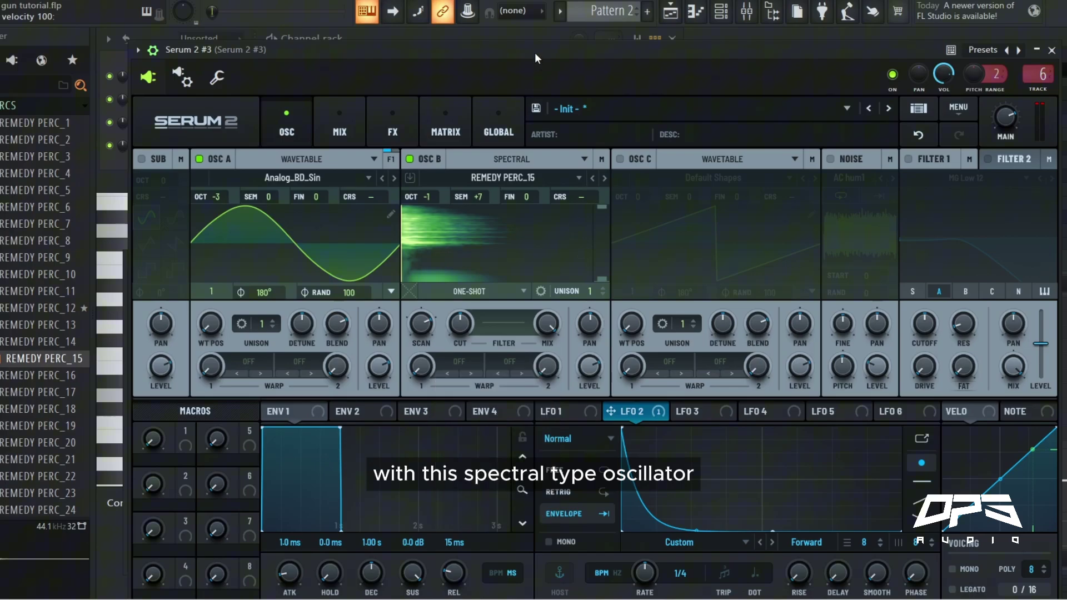
pyautogui.click(449, 367)
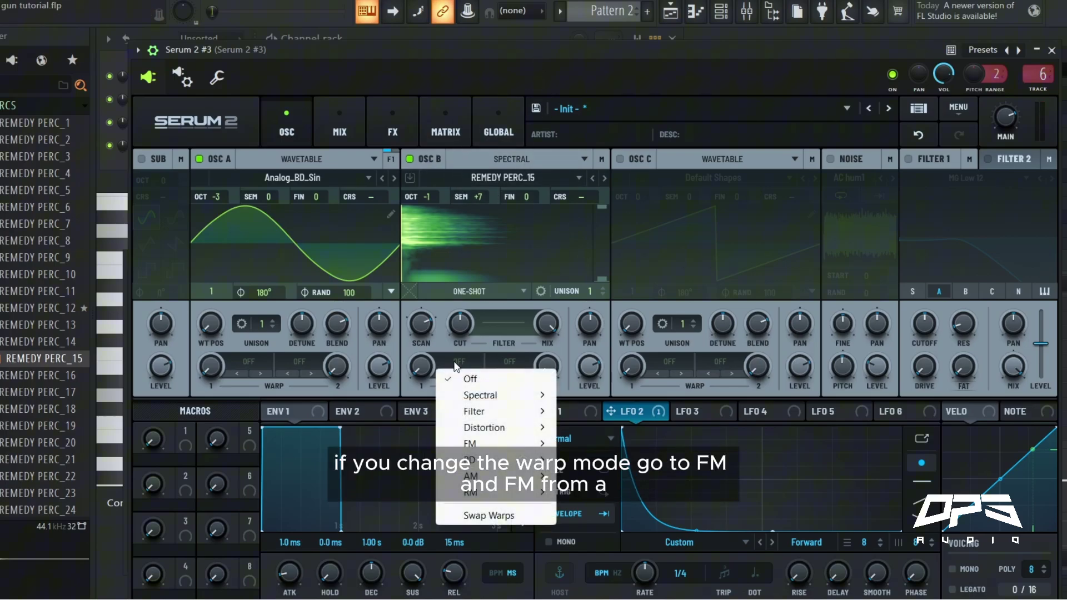
pyautogui.moveTo(472, 448)
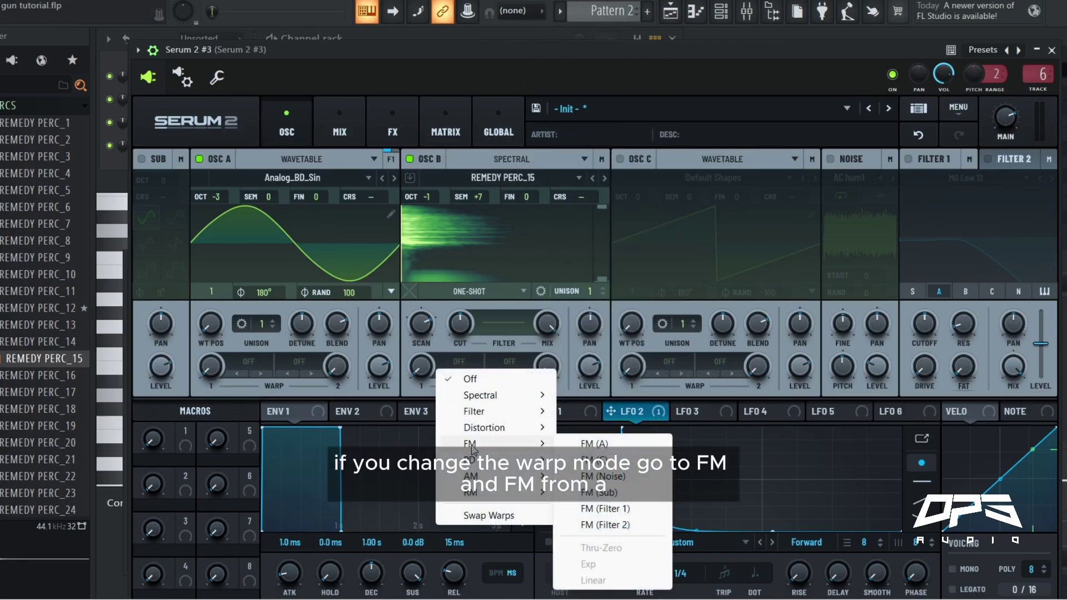
pyautogui.click(619, 448)
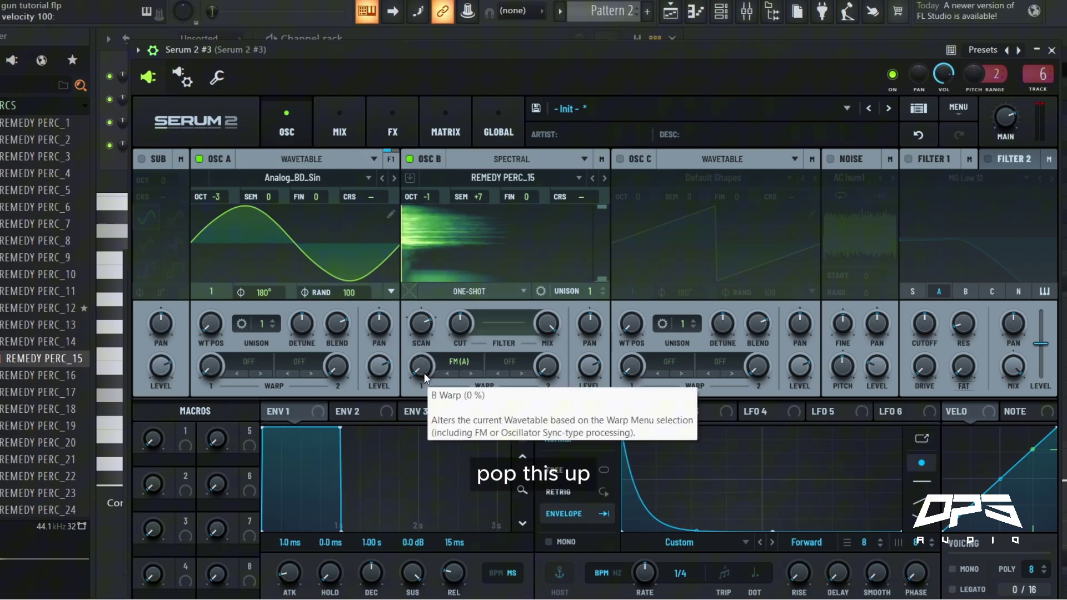
pyautogui.moveTo(424, 372); pyautogui.dragTo(410, 281)
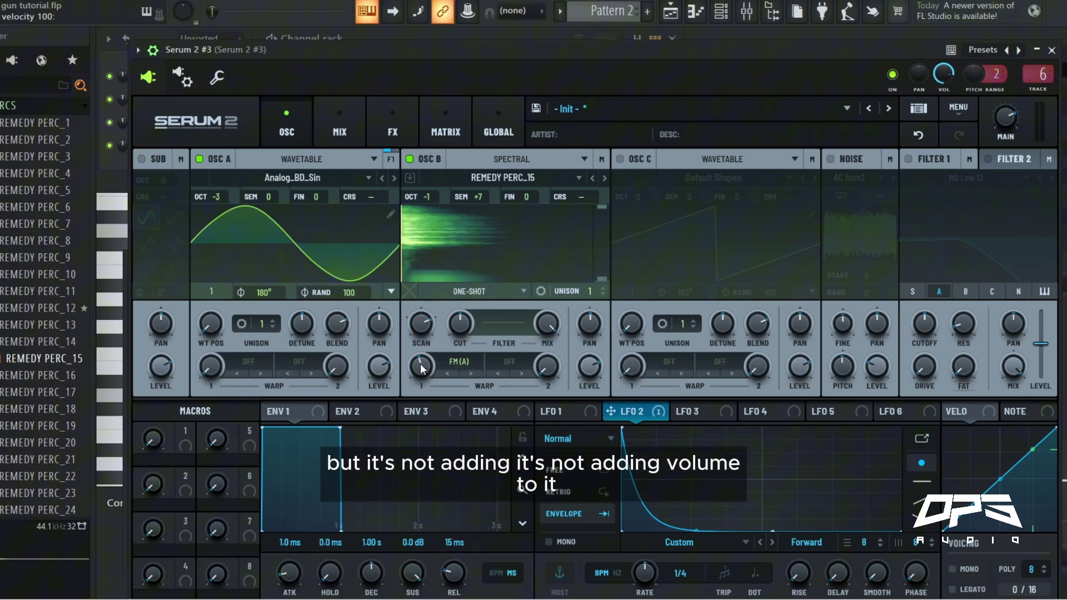
pyautogui.moveTo(419, 369)
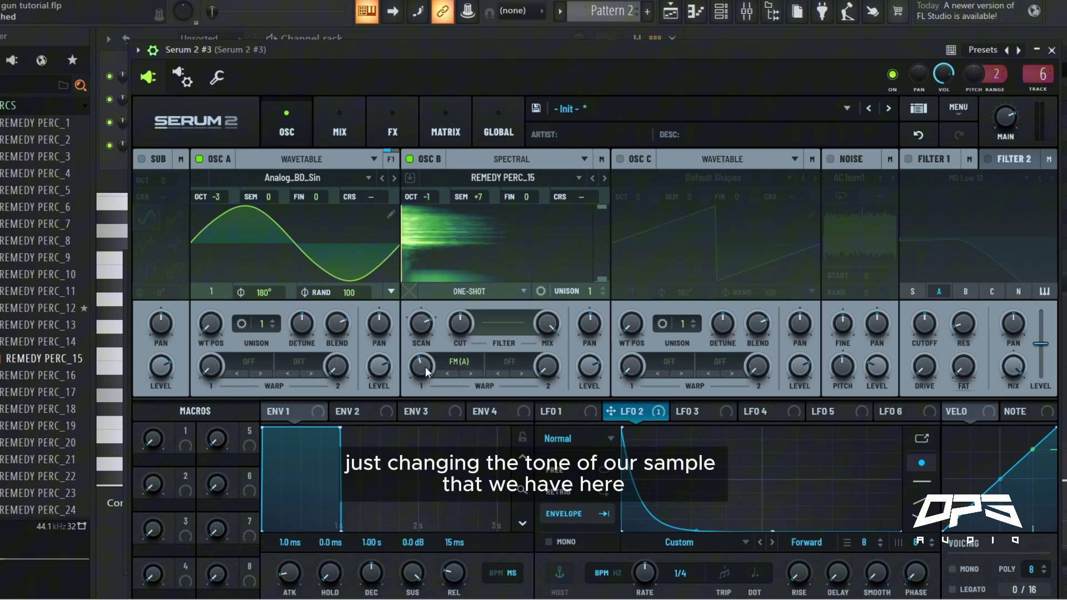
pyautogui.moveTo(425, 368)
pyautogui.mouseDown()
pyautogui.moveTo(427, 389)
pyautogui.moveTo(429, 366)
pyautogui.mouseUp()
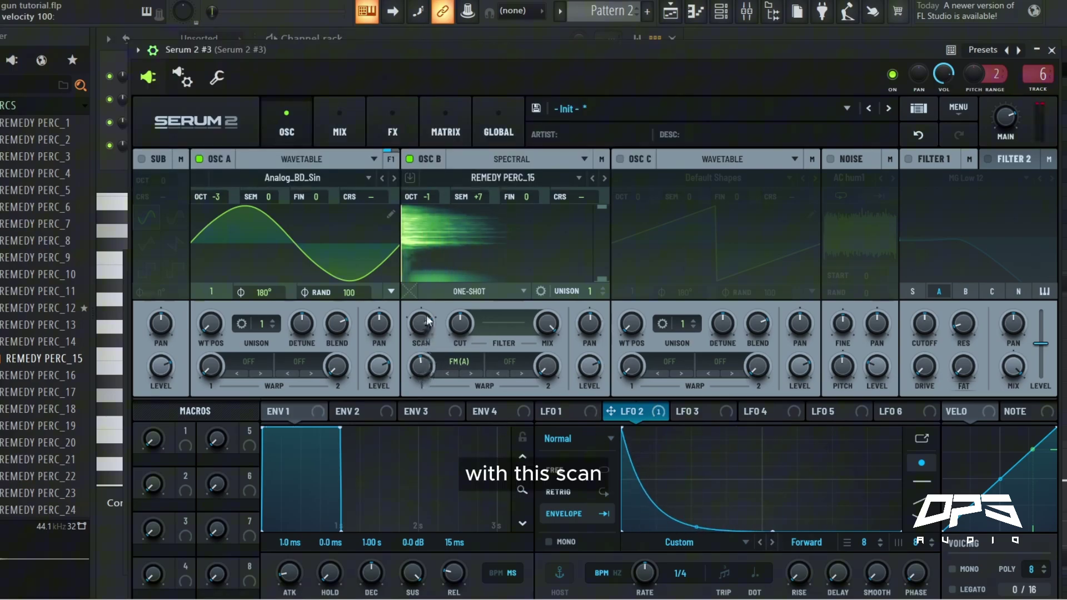
# Adjust oscillator B's scan rate to about 118% and try moving the lower frequency limit of its spectrum.
pyautogui.moveTo(422, 326)
pyautogui.mouseDown()
pyautogui.moveTo(422, 301)
pyautogui.moveTo(425, 367)
pyautogui.moveTo(420, 333)
pyautogui.mouseUp()
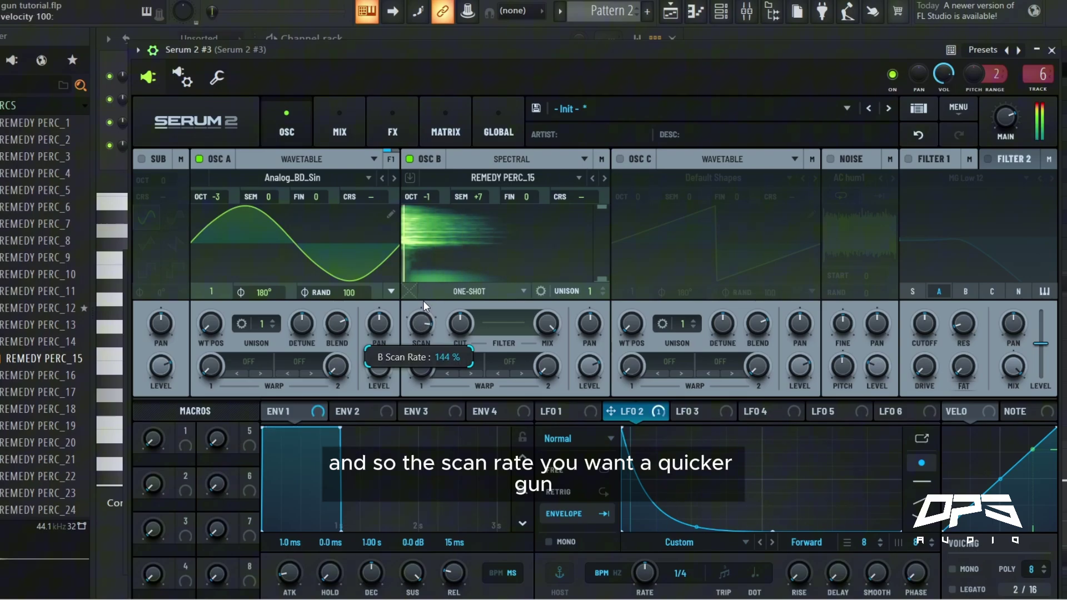
pyautogui.moveTo(425, 324); pyautogui.dragTo(426, 334)
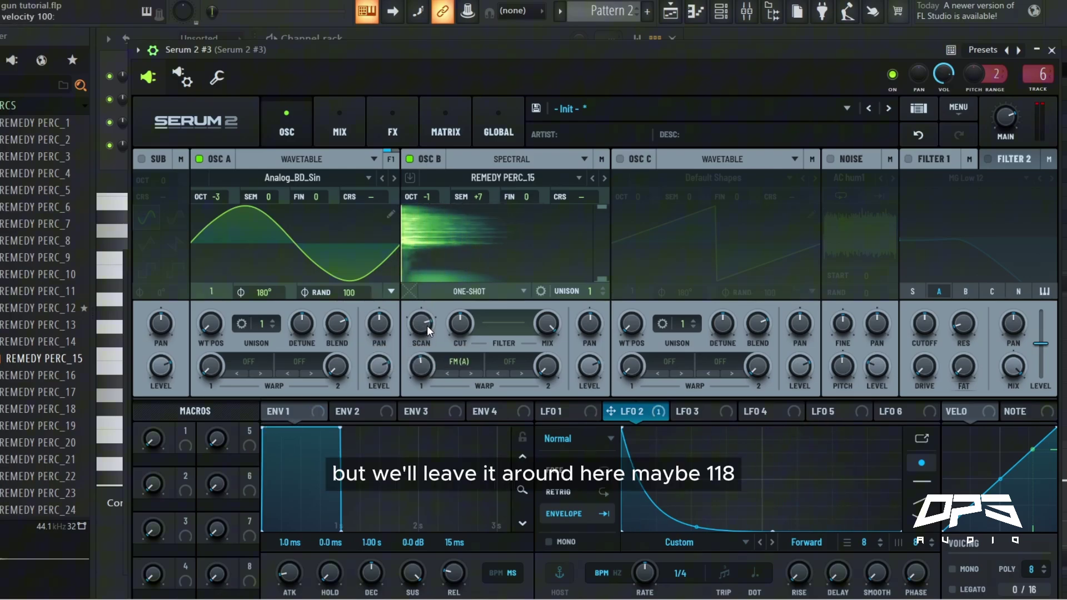
pyautogui.doubleClick(425, 322)
pyautogui.moveTo(419, 331); pyautogui.dragTo(422, 322)
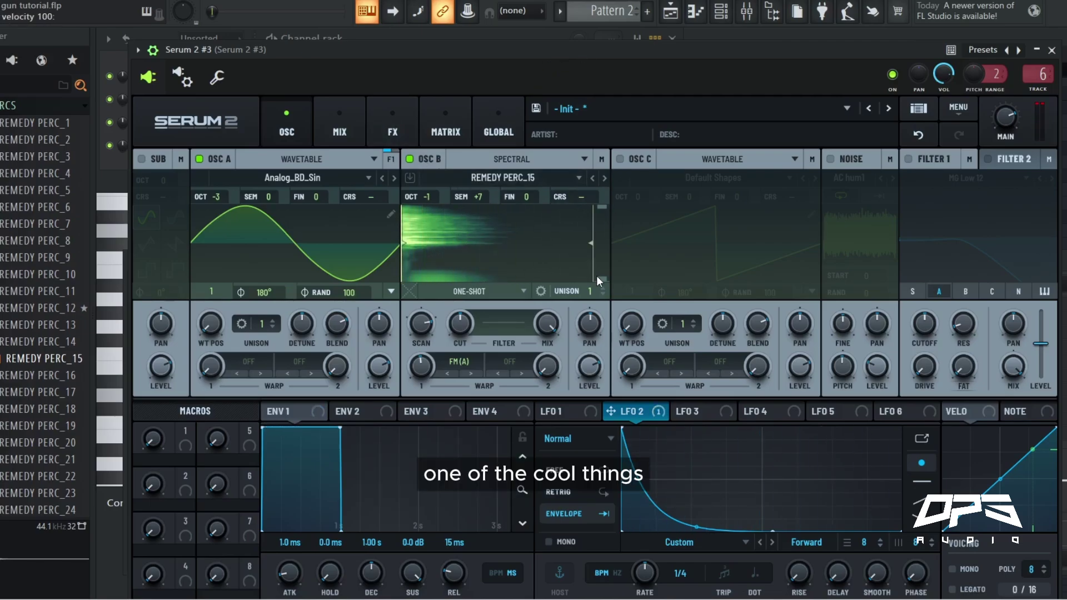
pyautogui.moveTo(601, 278); pyautogui.dragTo(606, 253)
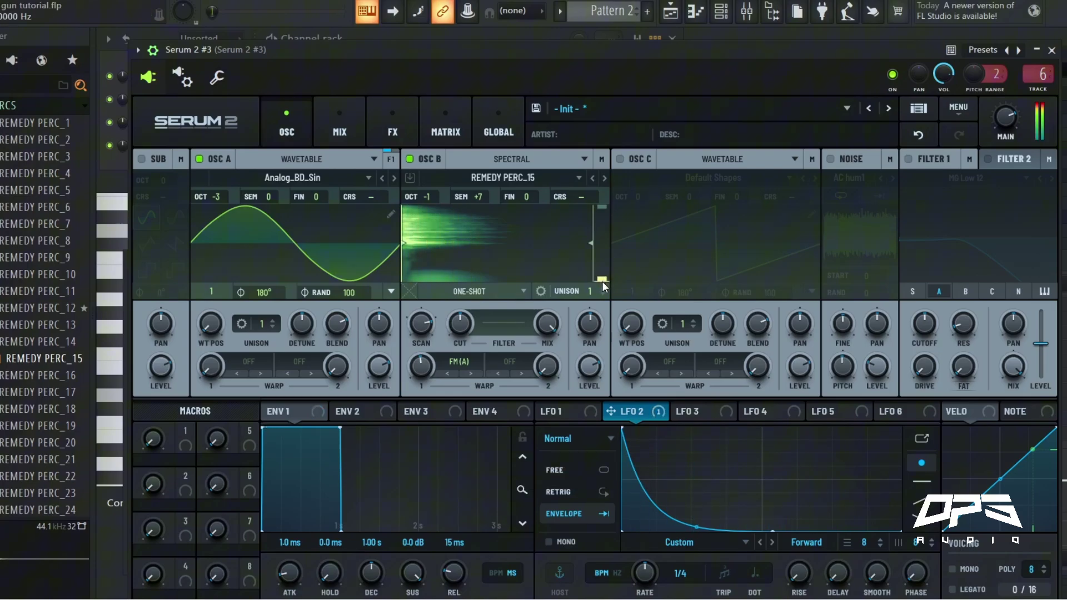
# Add an Equalizer to the main effects chain and place it directly before the Filter.
pyautogui.click(405, 126)
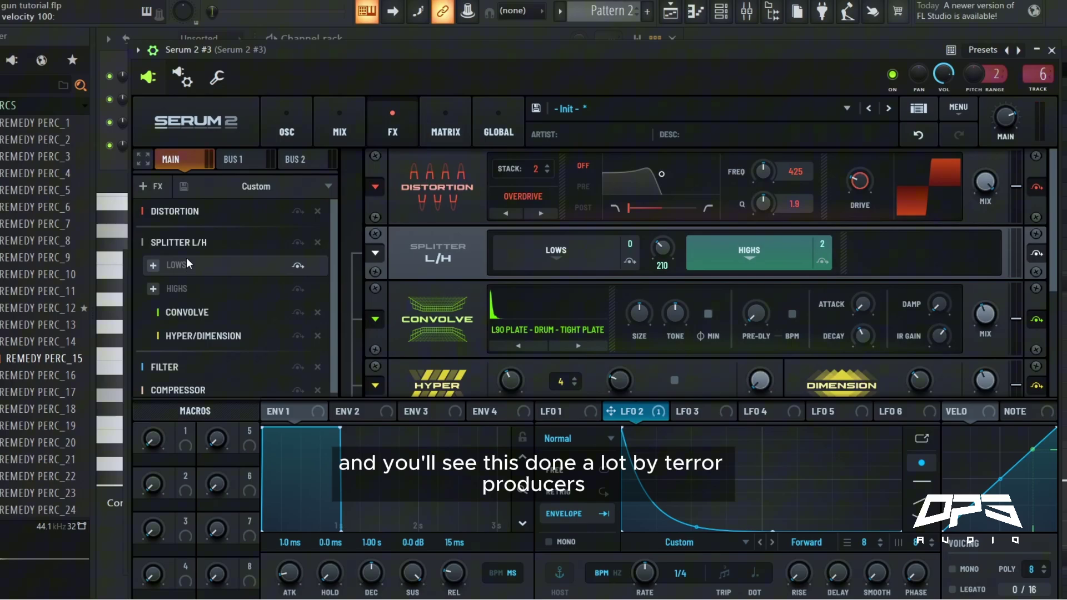
pyautogui.click(150, 186)
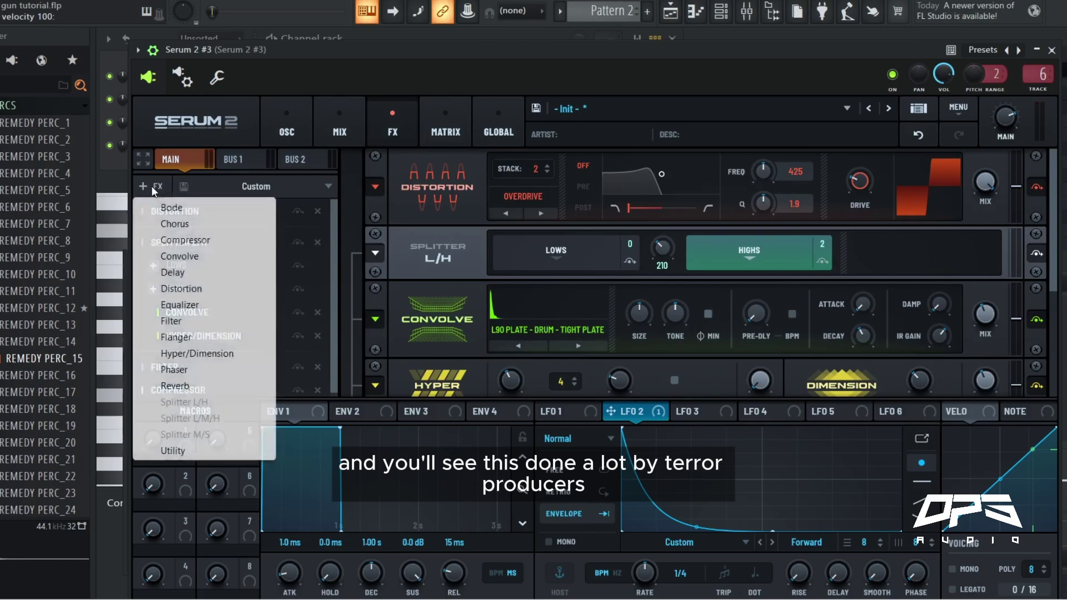
pyautogui.click(177, 310)
pyautogui.scroll(-1, 189, 284)
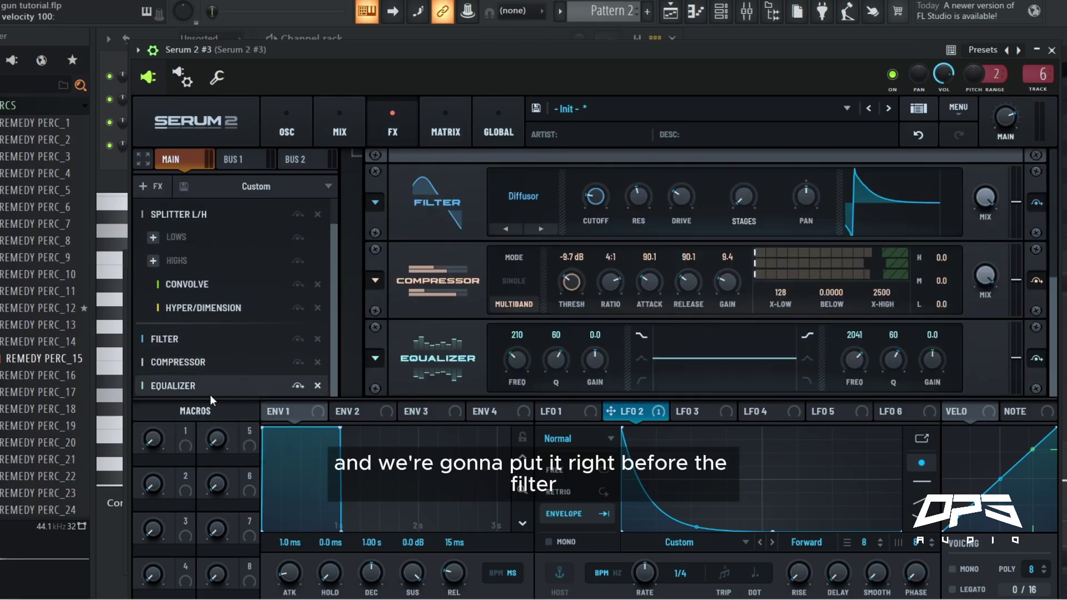
pyautogui.moveTo(193, 388); pyautogui.dragTo(206, 342)
pyautogui.scroll(1, 222, 335)
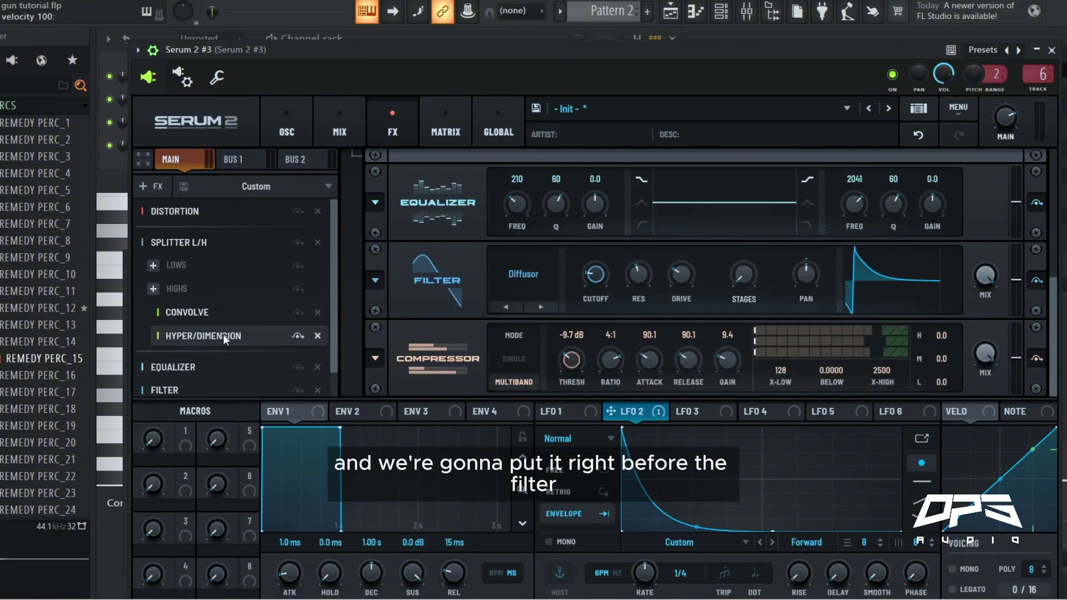
# Set the Equalizer's low band to a peak shape with frequency 822 Hz, Q 75 and gain 11.5.
pyautogui.click(221, 211)
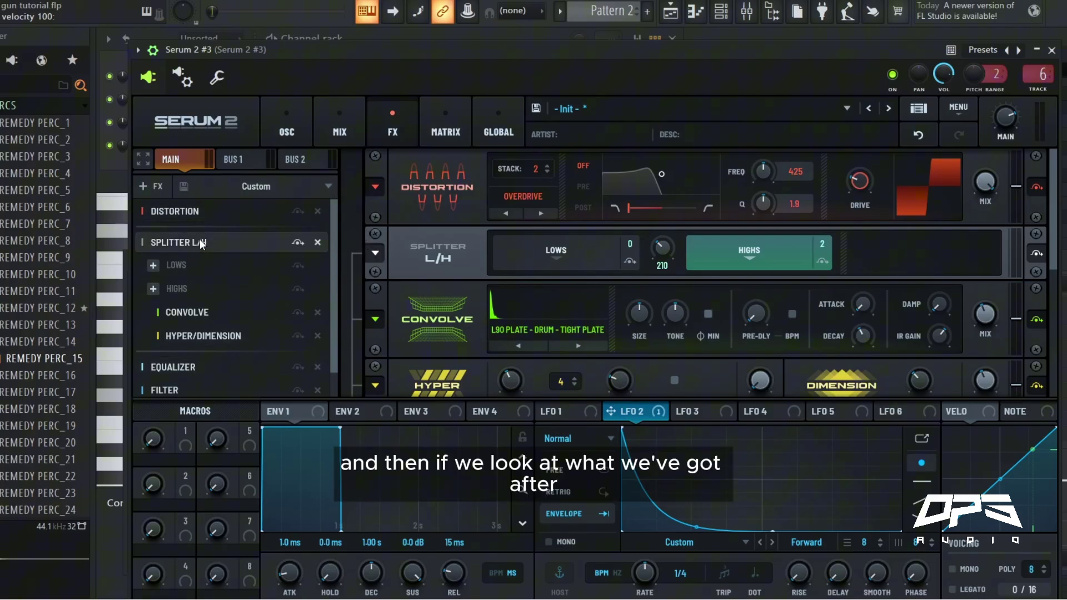
pyautogui.click(220, 333)
pyautogui.click(213, 368)
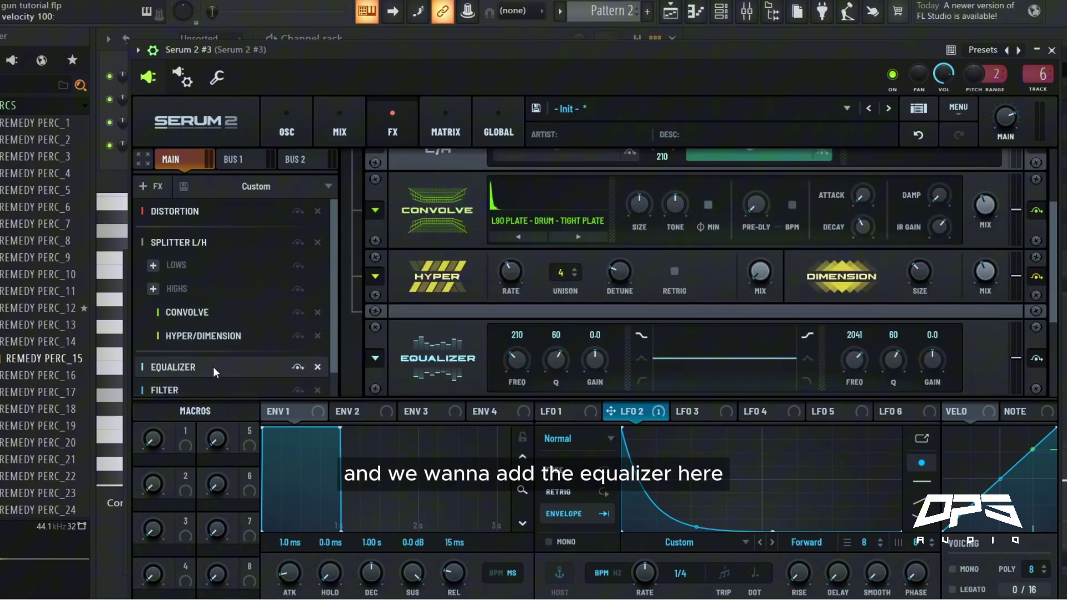
pyautogui.scroll(-1, 211, 359)
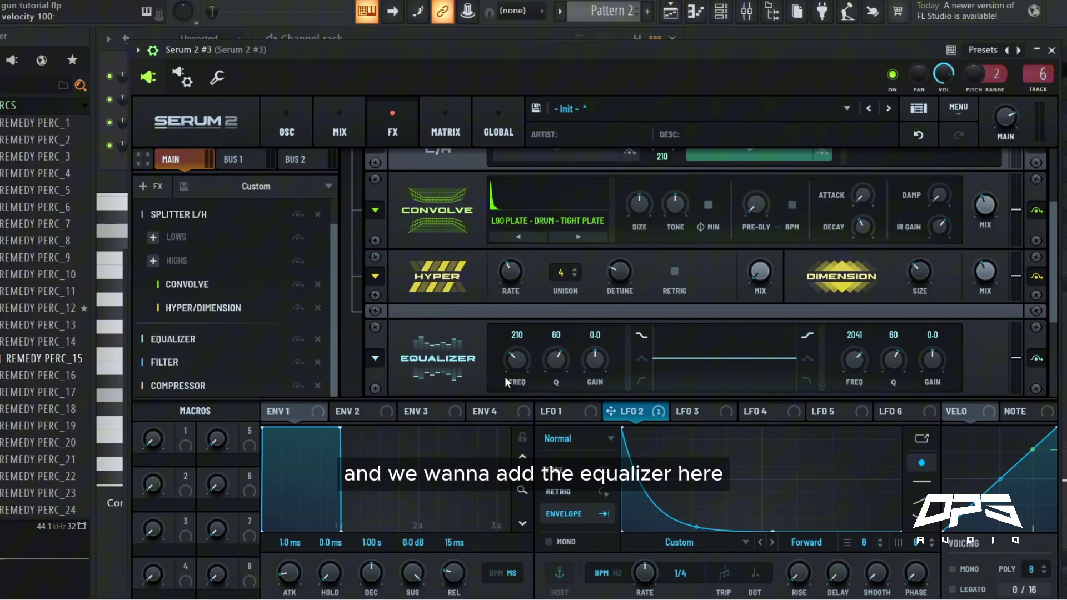
pyautogui.click(641, 359)
pyautogui.moveTo(516, 360); pyautogui.dragTo(574, 338)
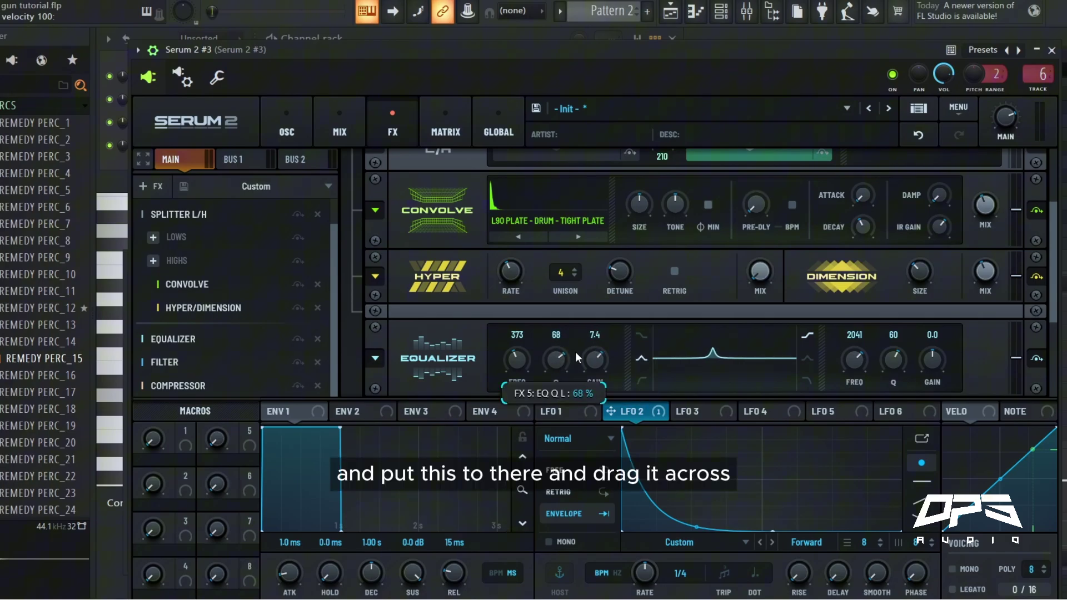
pyautogui.moveTo(515, 365); pyautogui.dragTo(521, 362)
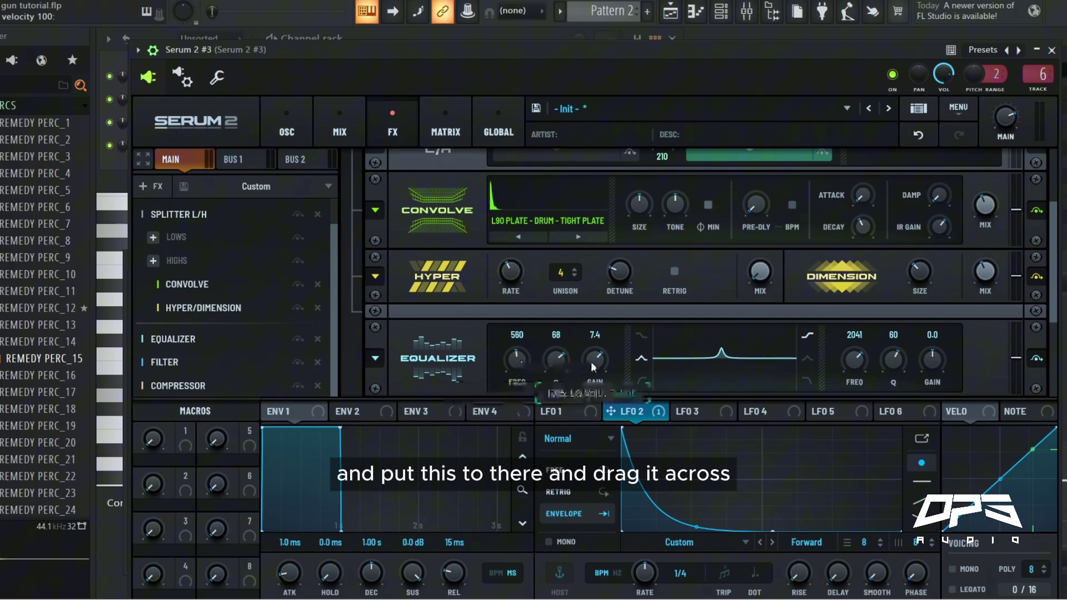
pyautogui.moveTo(592, 361); pyautogui.dragTo(559, 361)
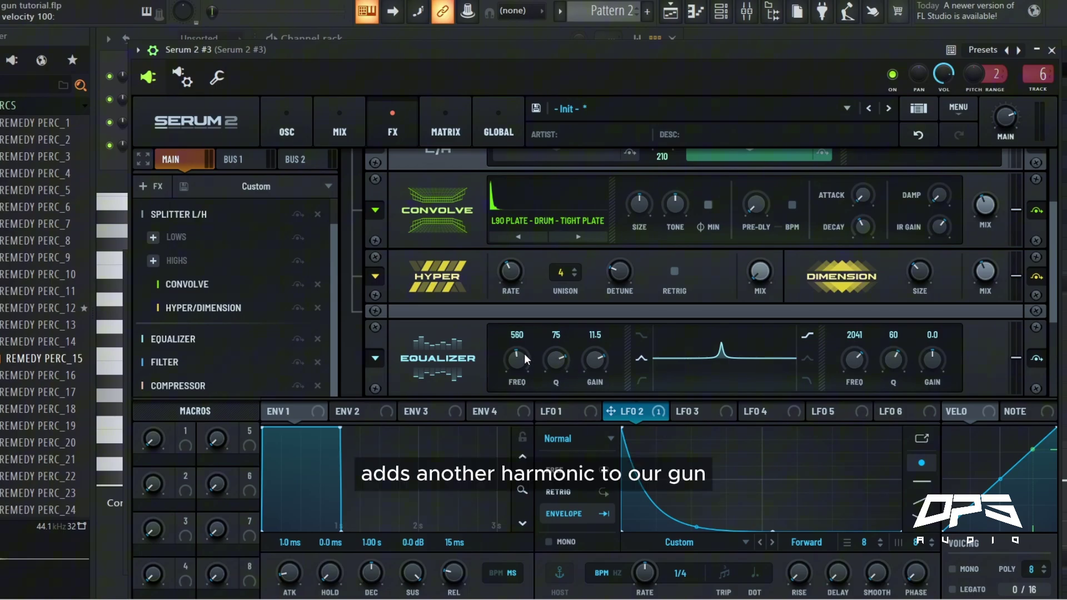
pyautogui.moveTo(515, 364); pyautogui.dragTo(519, 356)
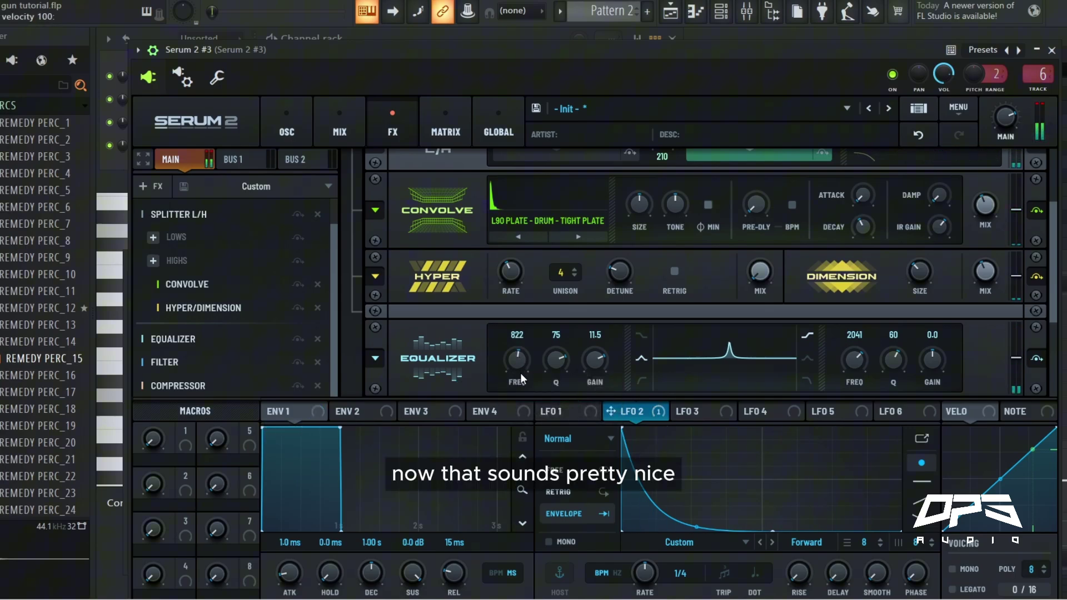
# Set oscillator A's random phase to 0.
pyautogui.click(289, 129)
pyautogui.click(393, 130)
pyautogui.click(182, 383)
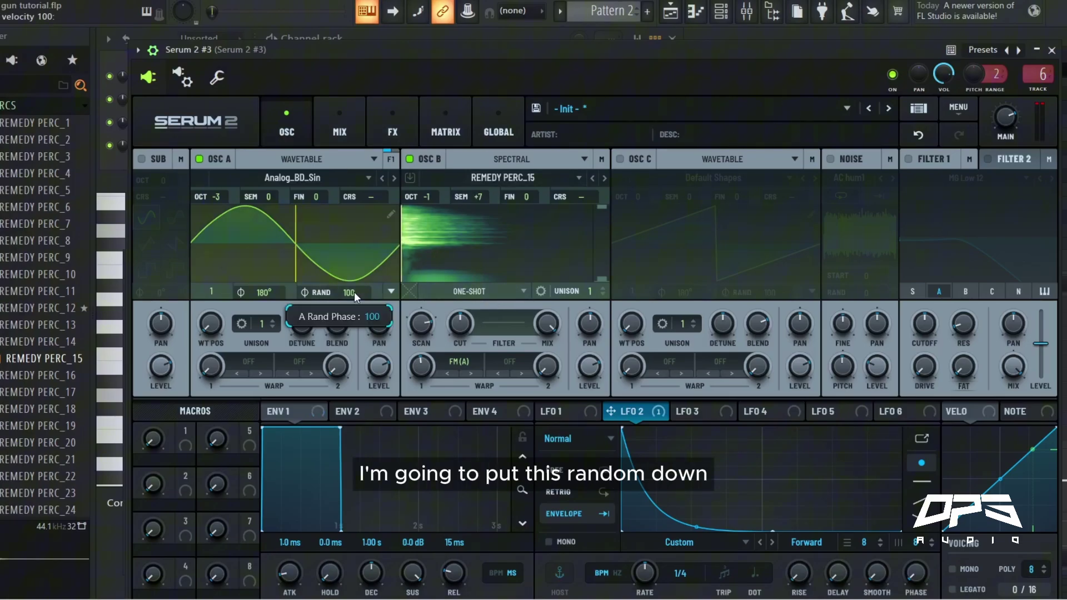
pyautogui.moveTo(354, 298); pyautogui.dragTo(388, 571)
# Insert Fruity Parametric EQ 2 on the Serum 2 #3 mixer track.
pyautogui.press('F9')
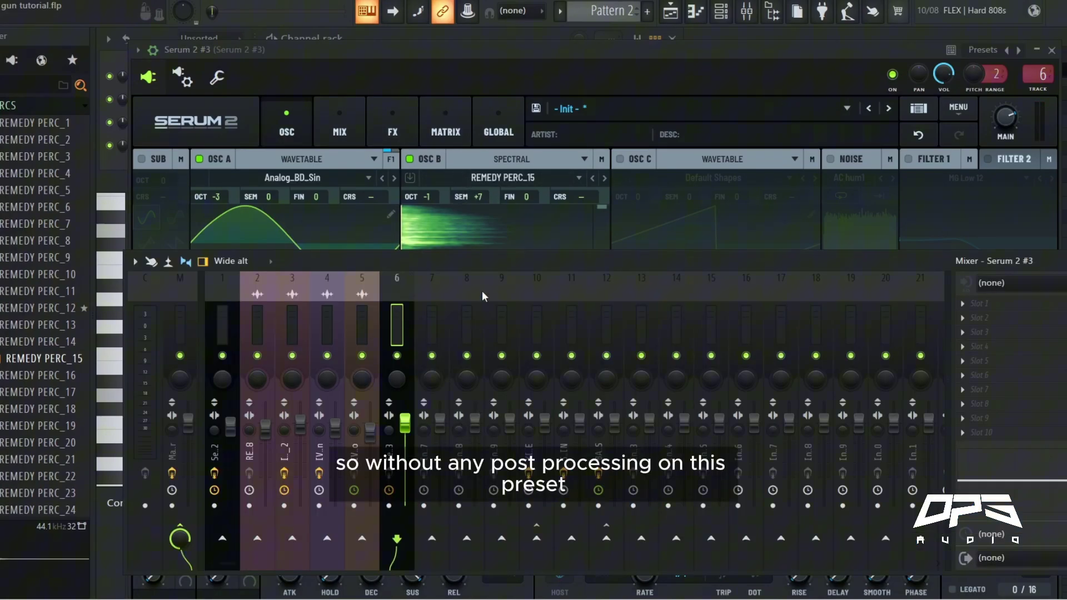
pyautogui.press('F9')
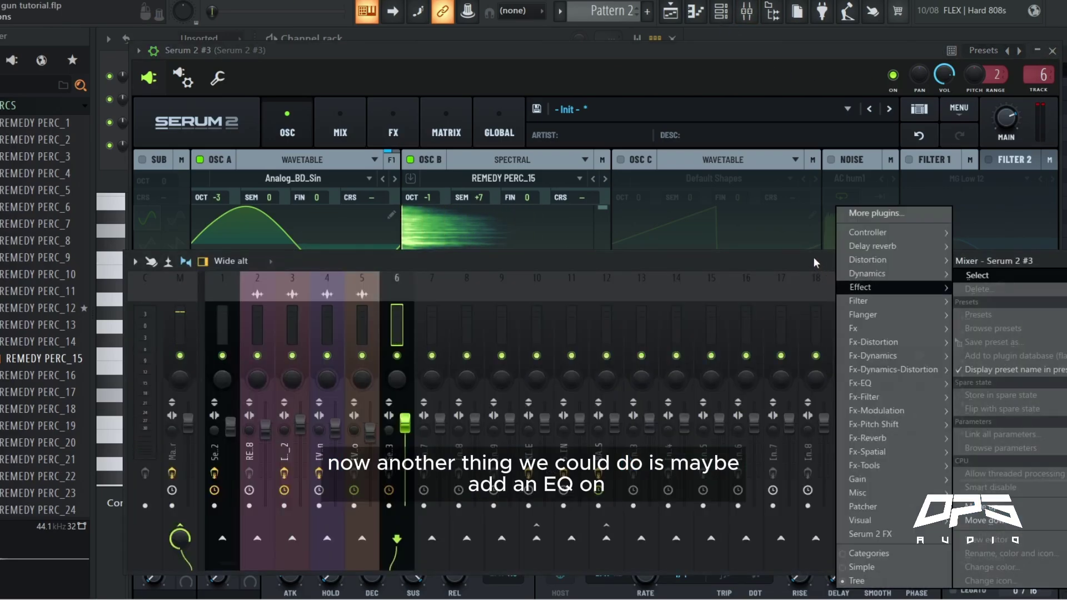
pyautogui.moveTo(884, 300)
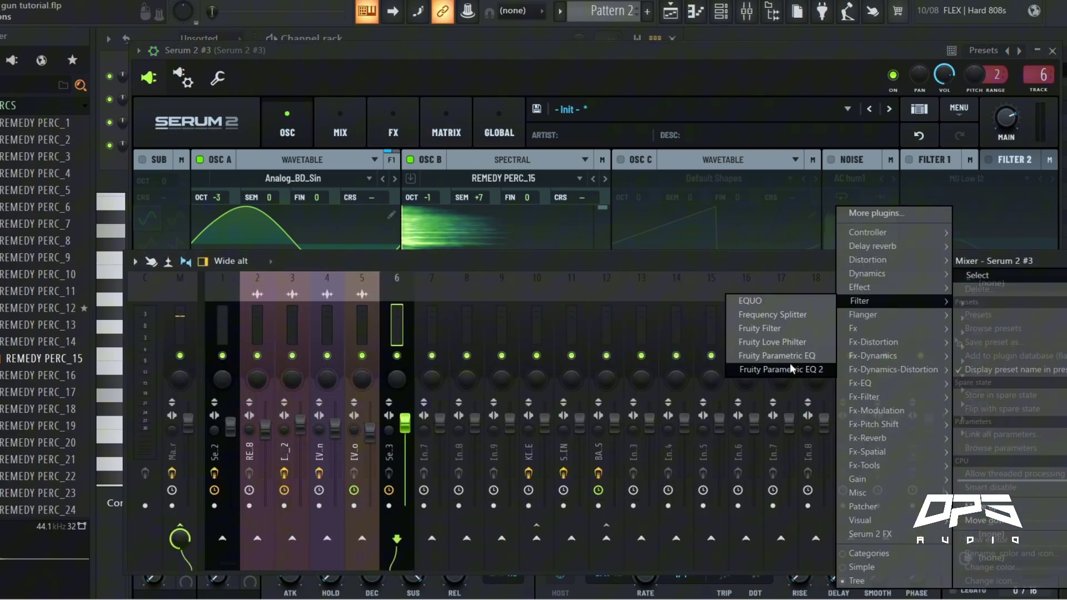
pyautogui.click(795, 369)
# Cut band 3 by about 5 dB near 200 Hz and raise the high shelf on band 7 slightly in the parametric EQ.
pyautogui.moveTo(1039, 375); pyautogui.dragTo(1006, 352)
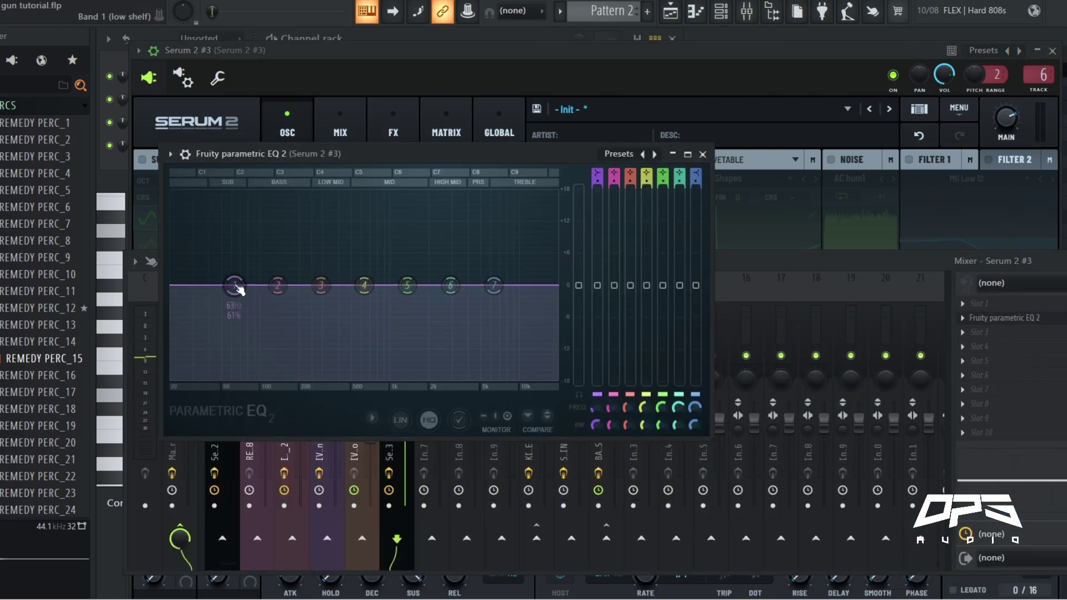
pyautogui.moveTo(329, 287); pyautogui.dragTo(313, 312)
pyautogui.moveTo(493, 285); pyautogui.dragTo(488, 288)
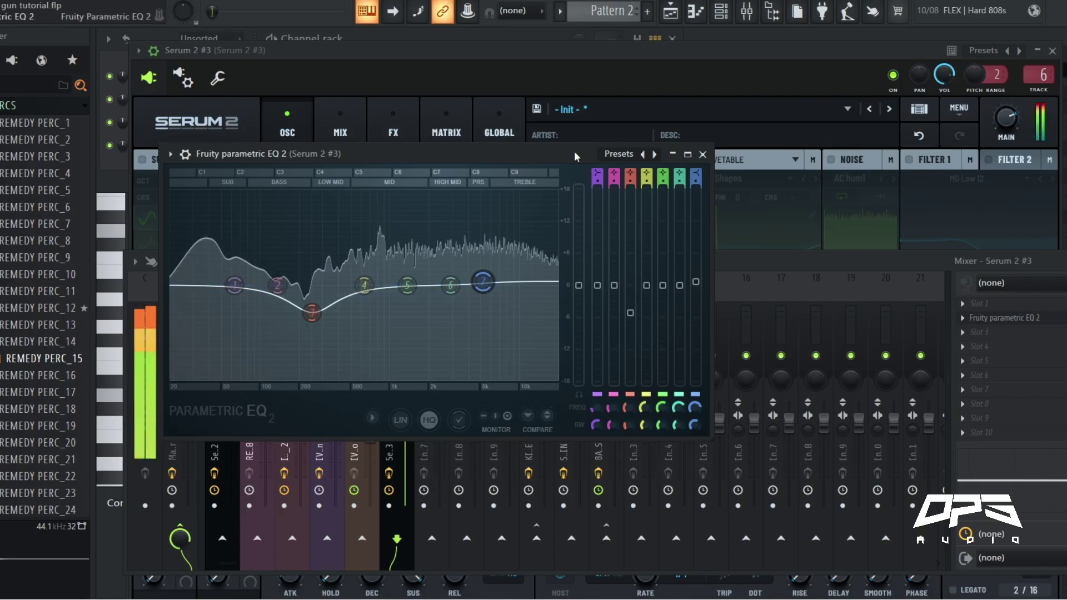
# Copy the earlier note pattern from the Serum 2 channel for the Serum 2 #3 channel, and reopen the Serum 2 #3 instrument.
pyautogui.click(622, 50)
pyautogui.click(385, 36)
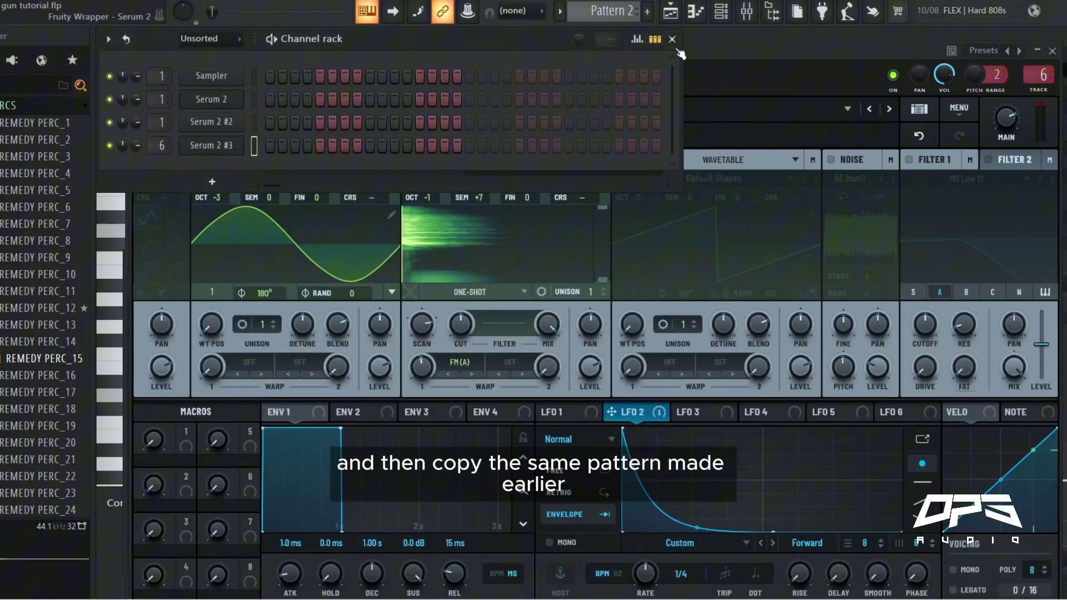
pyautogui.scroll(1, 617, 11)
pyautogui.rightClick(230, 101)
pyautogui.click(433, 112)
pyautogui.scroll(-1, 623, 7)
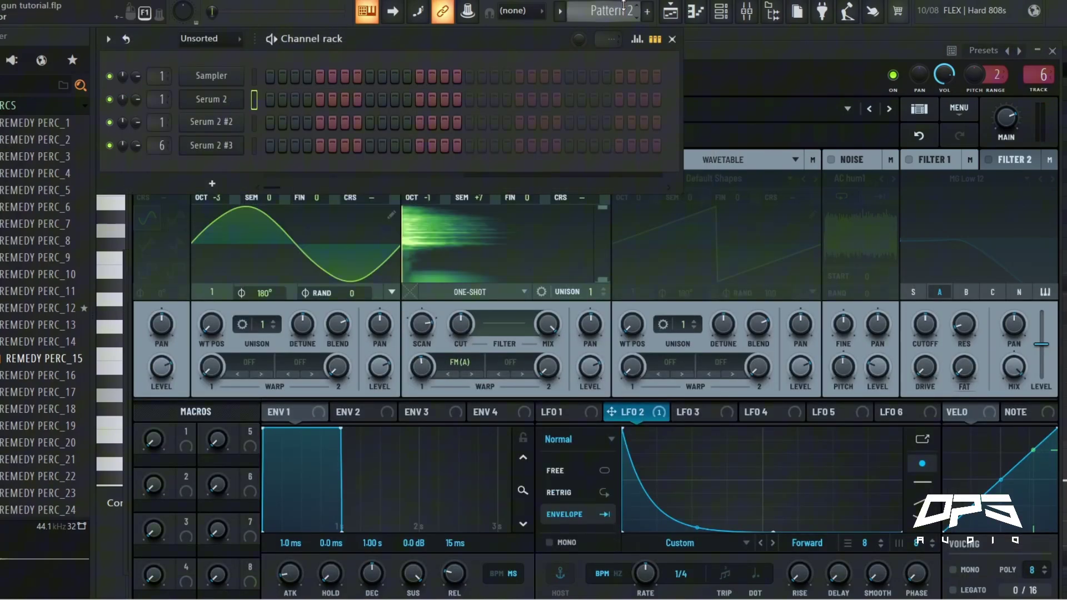
pyautogui.click(217, 145)
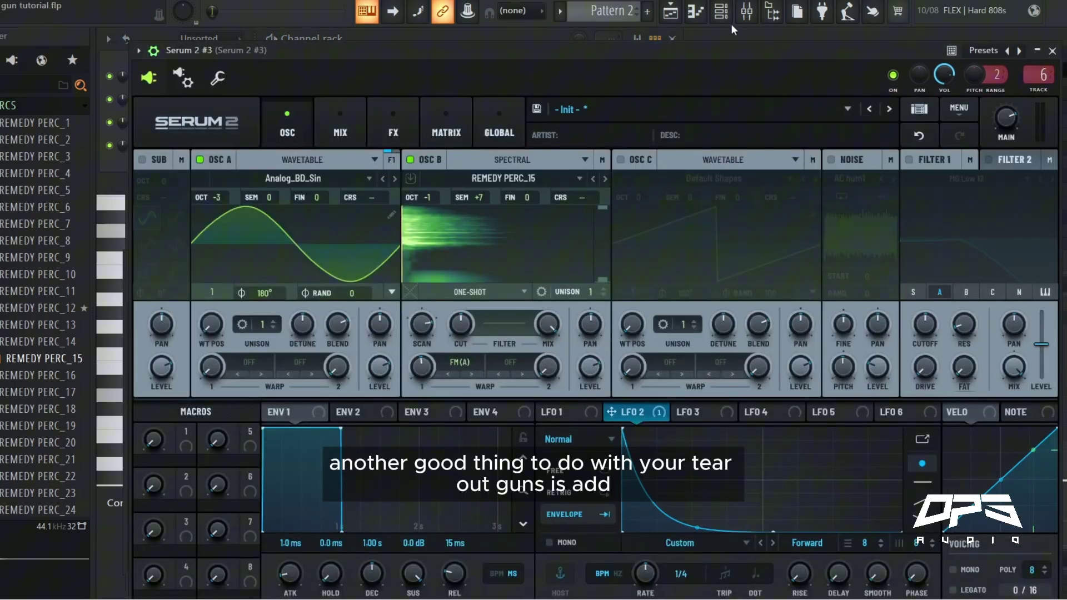
# Open the millisecond delay setting of the Serum 2 #3 mixer track and accept its value.
pyautogui.click(746, 12)
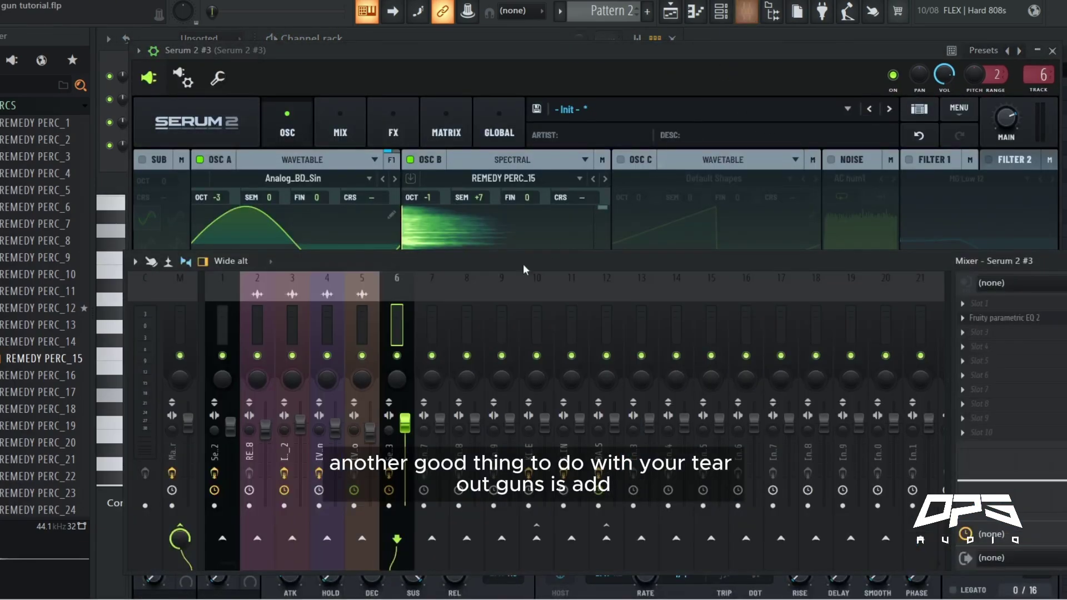
pyautogui.click(395, 497)
pyautogui.click(437, 507)
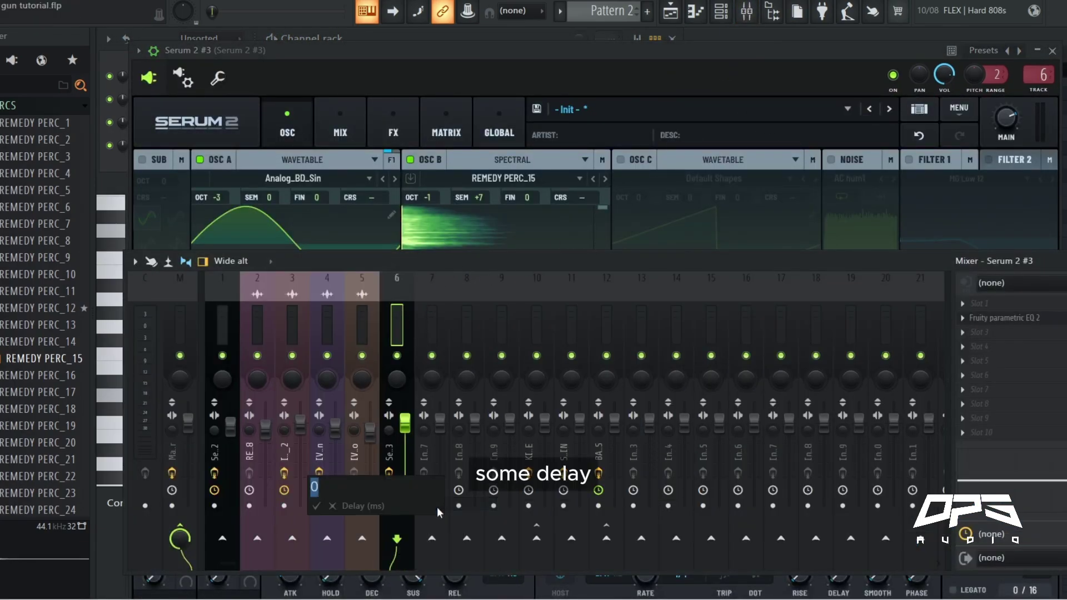
pyautogui.press('Return')
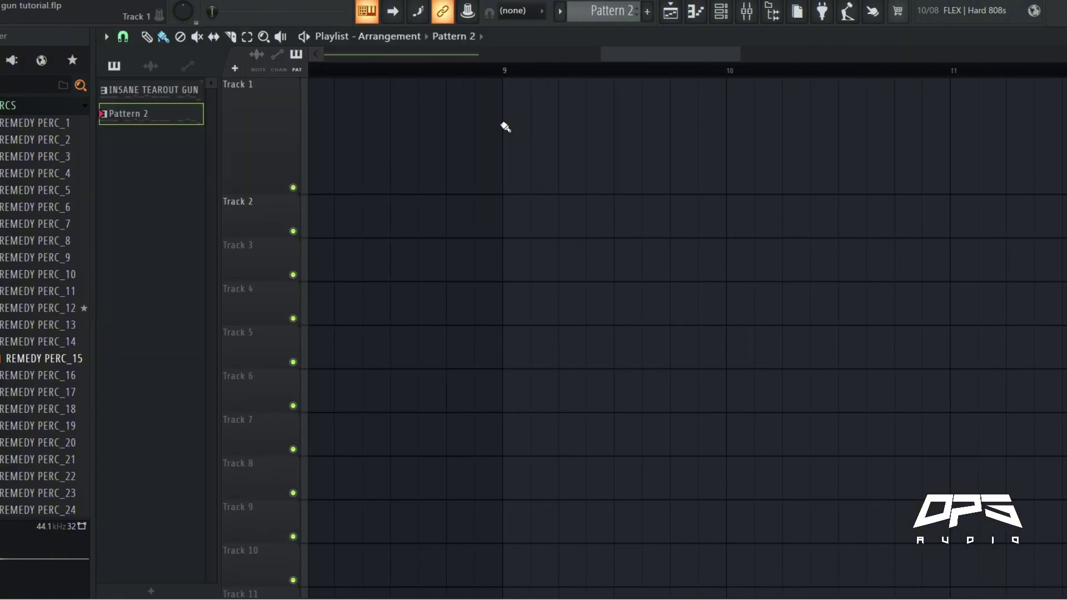
# Place Pattern 2 on Track 1 of the playlist at bar 9 and play the arrangement from there.
pyautogui.click(505, 124)
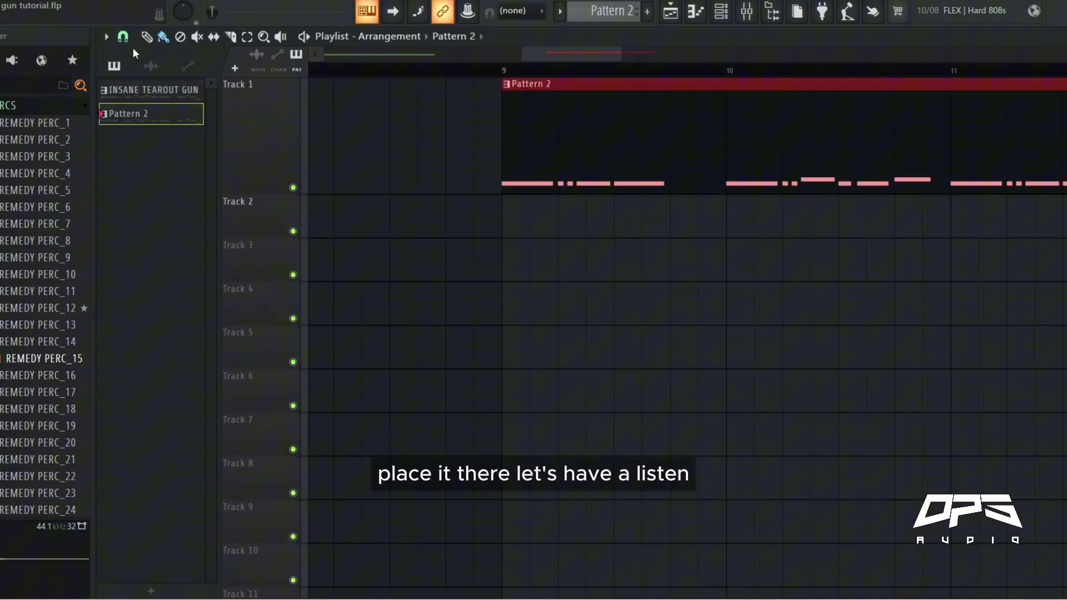
pyautogui.click(499, 72)
pyautogui.press('space')
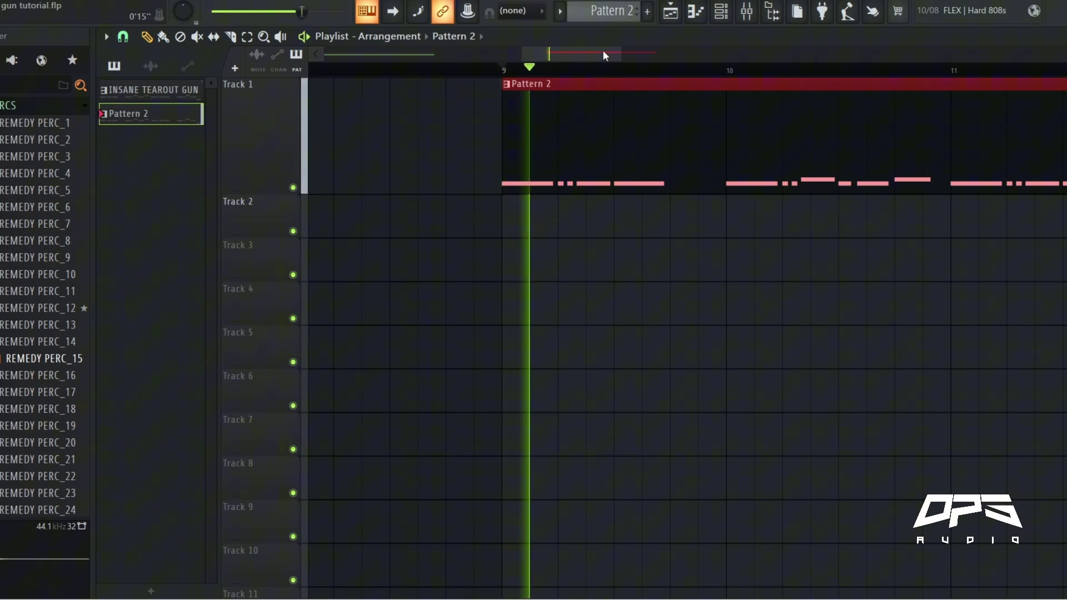
pyautogui.scroll(-1, 603, 53)
pyautogui.moveTo(606, 61); pyautogui.dragTo(651, 72)
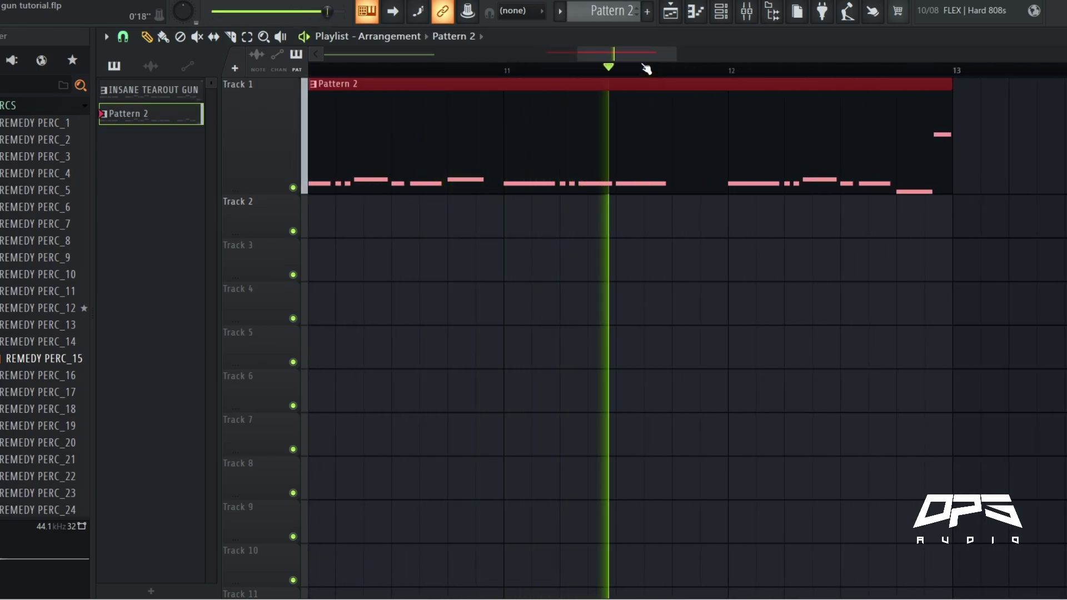
pyautogui.press('space')
pyautogui.scroll(-2, 644, 66)
# Clone the Serum 2 #3 channel to create a second layer.
pyautogui.click(722, 12)
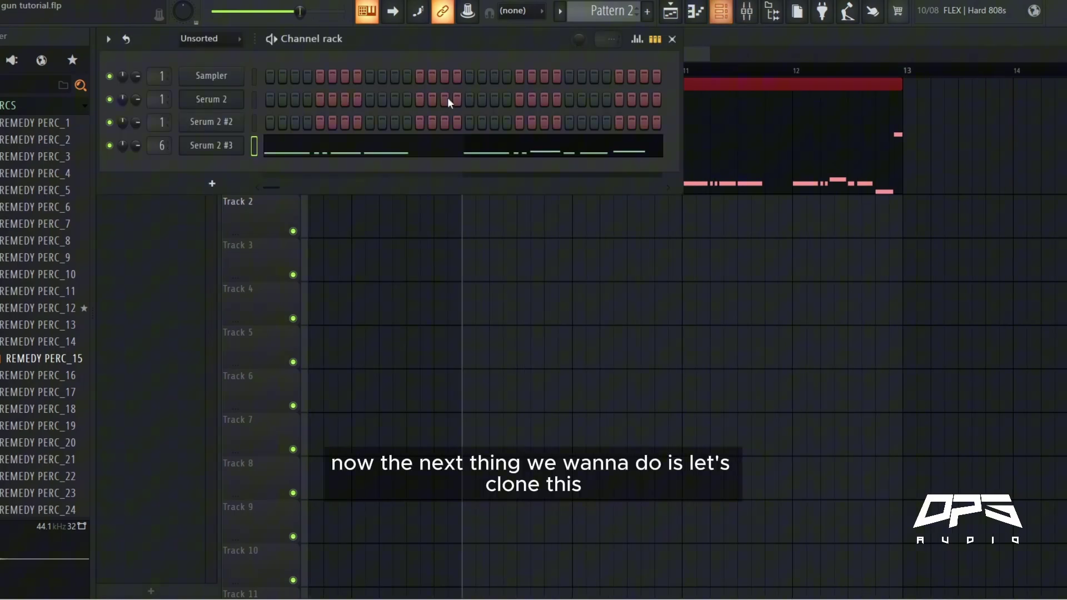
pyautogui.rightClick(240, 139)
pyautogui.click(276, 285)
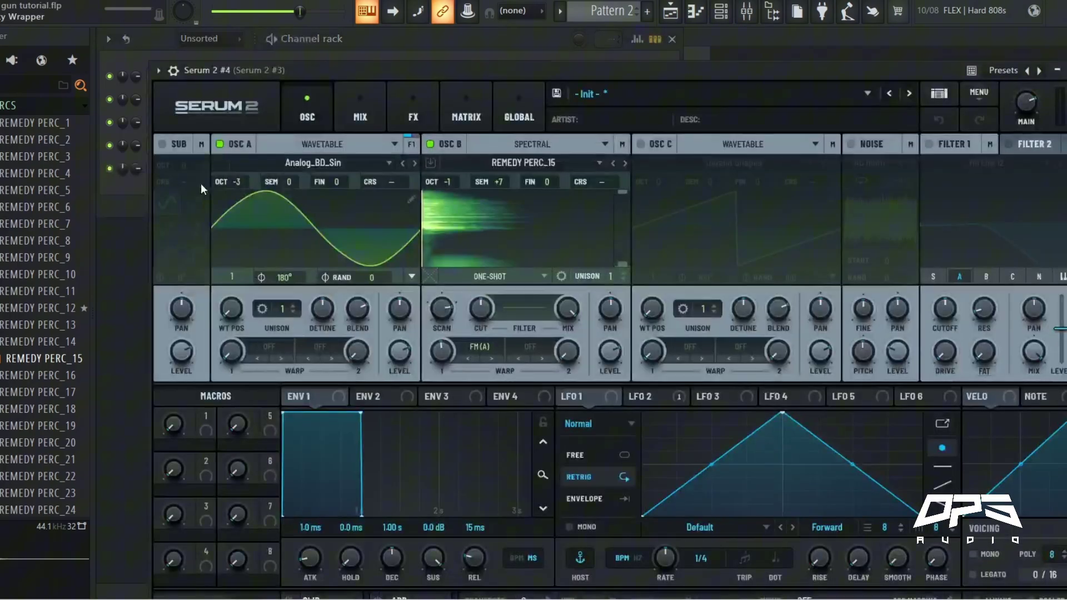
# In the cloned Serum 2 #4, turn off oscillator A, set oscillator B's octave to 0 and increase its scan rate.
pyautogui.click(220, 145)
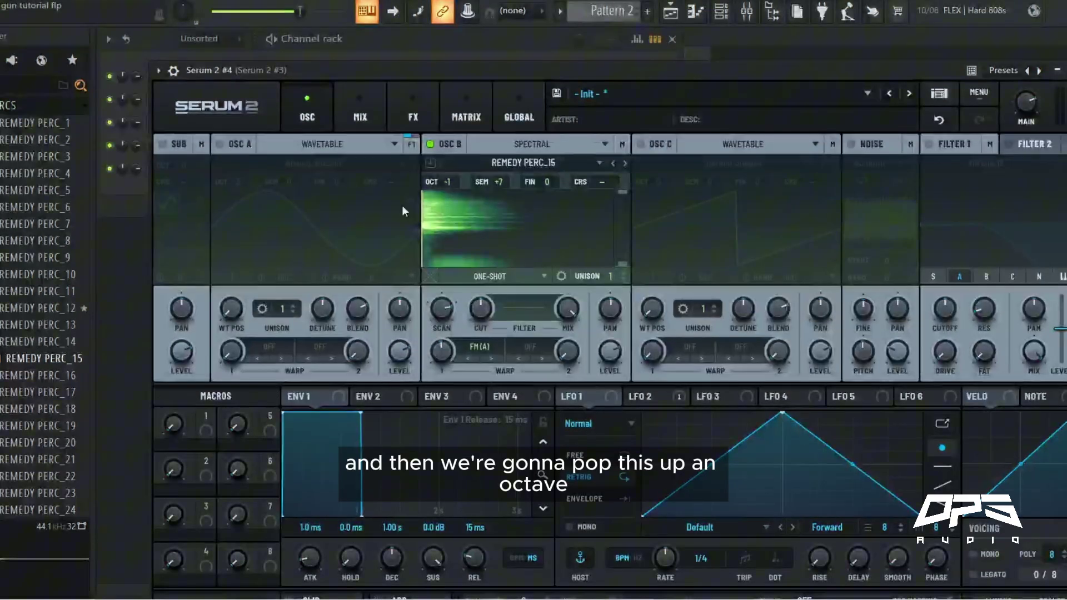
pyautogui.moveTo(452, 185); pyautogui.dragTo(451, 183)
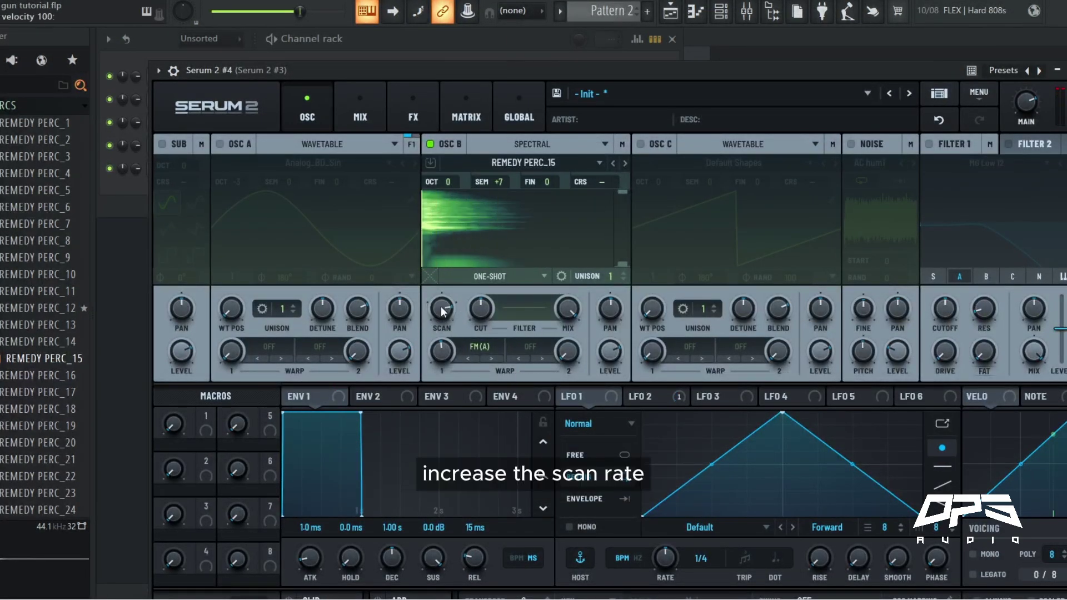
pyautogui.moveTo(442, 310); pyautogui.dragTo(440, 307)
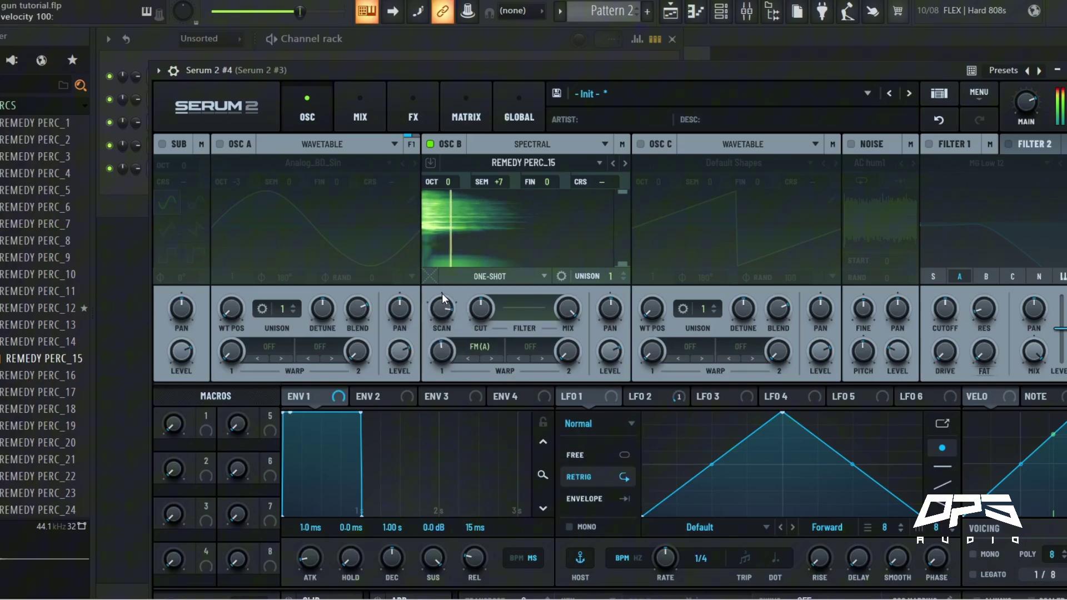
pyautogui.click(133, 192)
# Change the Serum 2 #4 filter effect to the Combs type and lower the equalizer's 822 Hz band gain to 3.2.
pyautogui.click(422, 114)
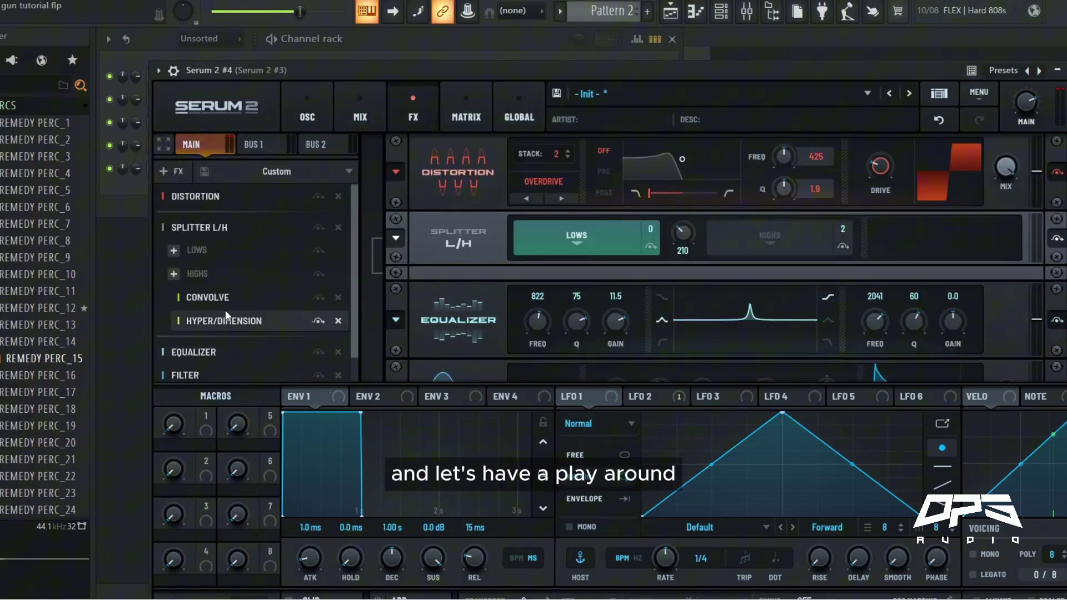
pyautogui.scroll(-1, 221, 315)
pyautogui.click(202, 349)
pyautogui.click(543, 336)
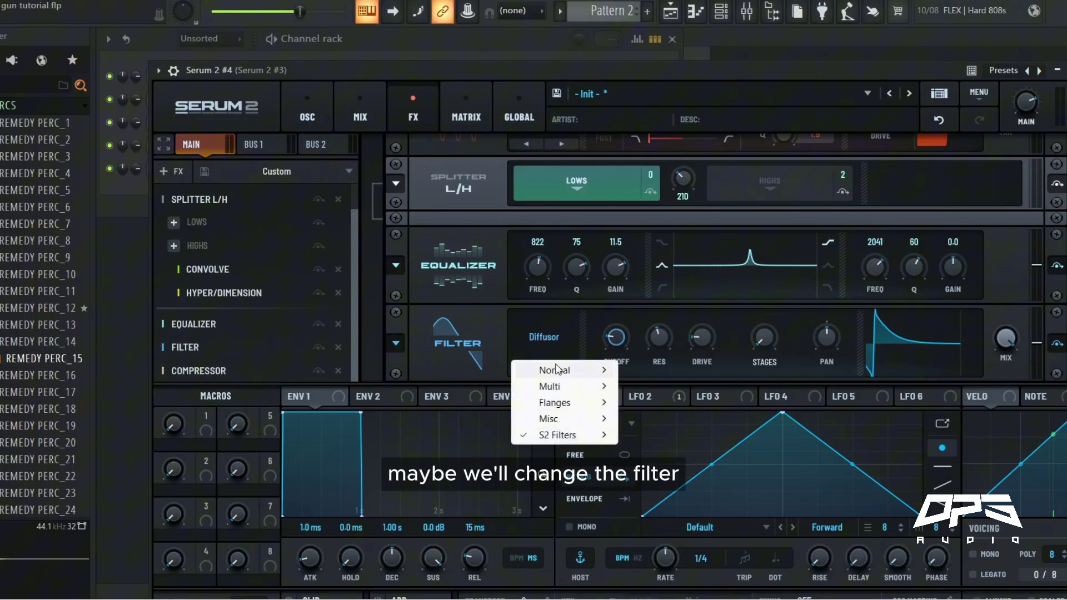
pyautogui.moveTo(546, 389)
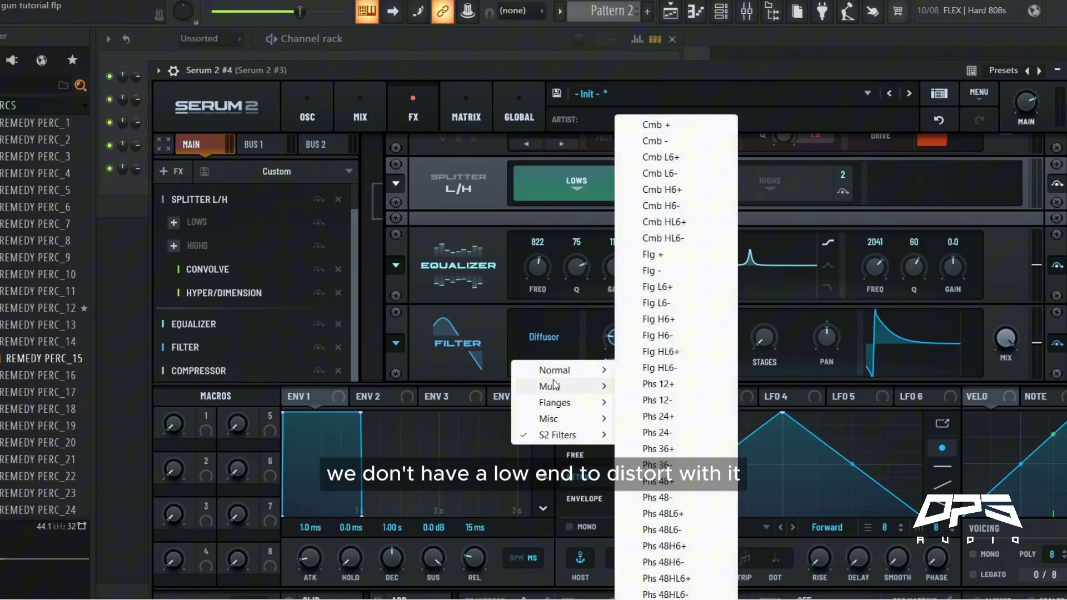
pyautogui.moveTo(550, 418)
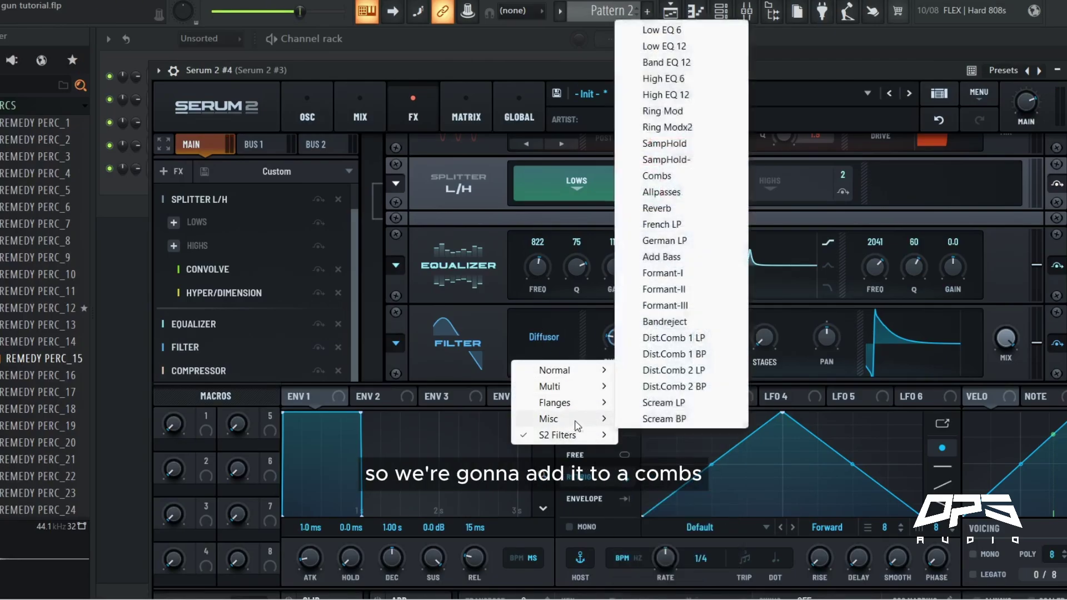
pyautogui.click(658, 177)
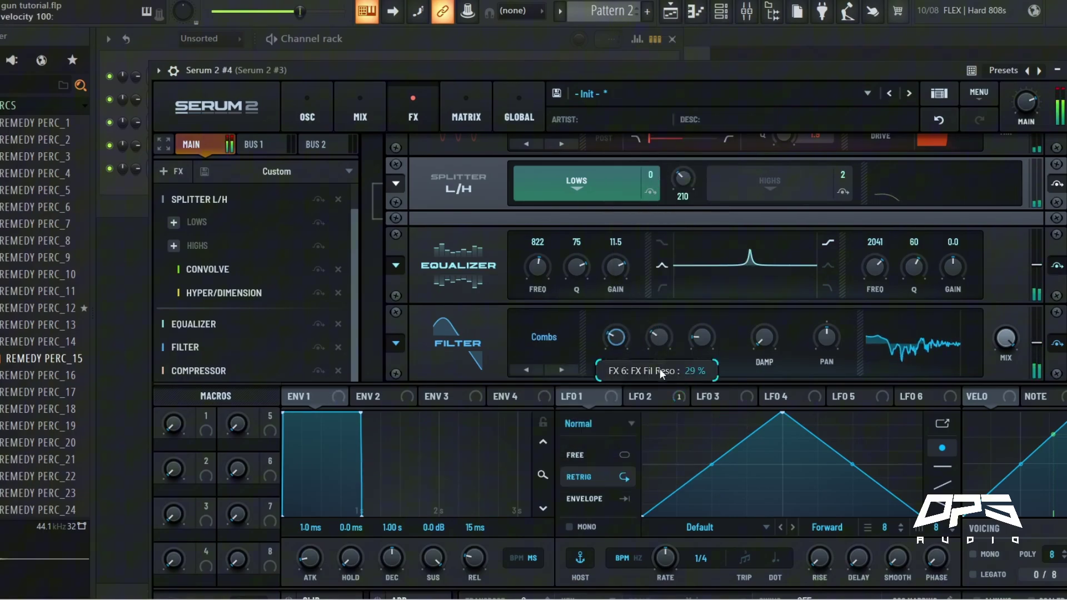
pyautogui.moveTo(1020, 101); pyautogui.dragTo(1021, 131)
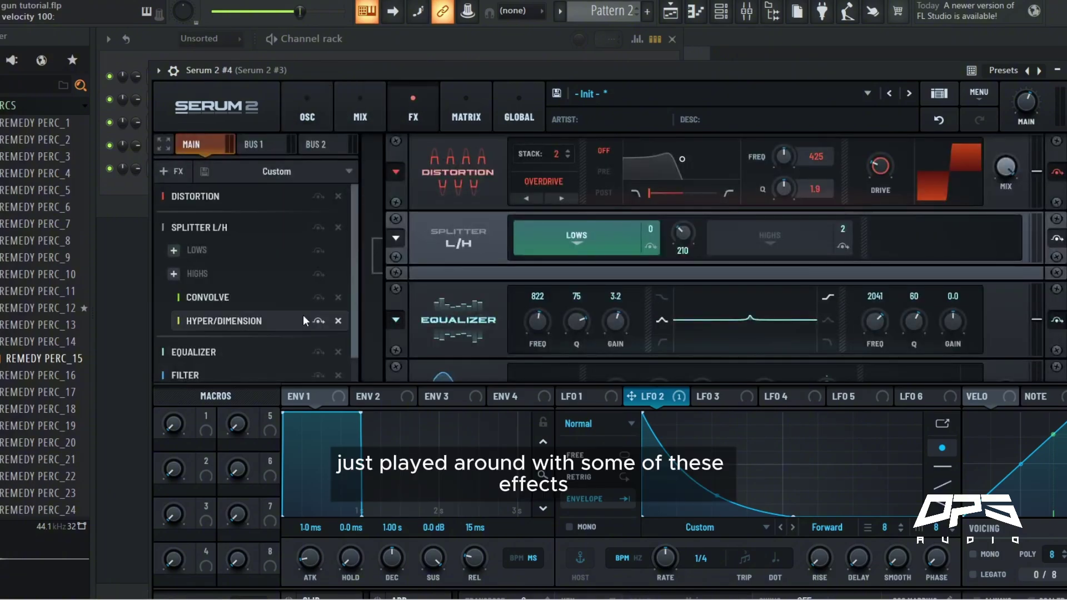
# Compare the Serum 2 #4 sound with the Combs filter effect bypassed and enabled.
pyautogui.scroll(-1, 304, 321)
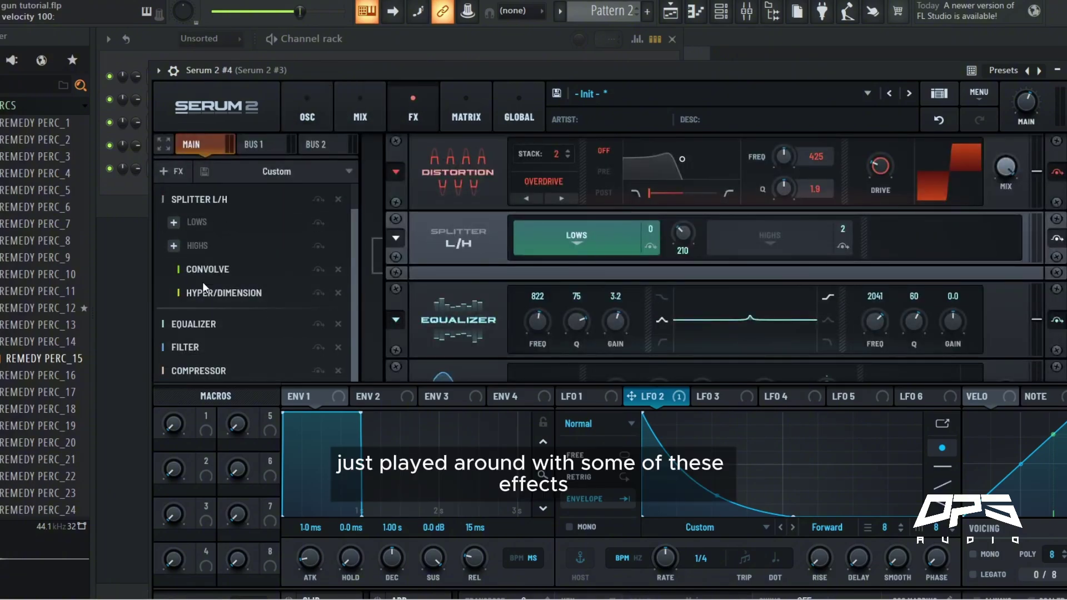
pyautogui.click(214, 346)
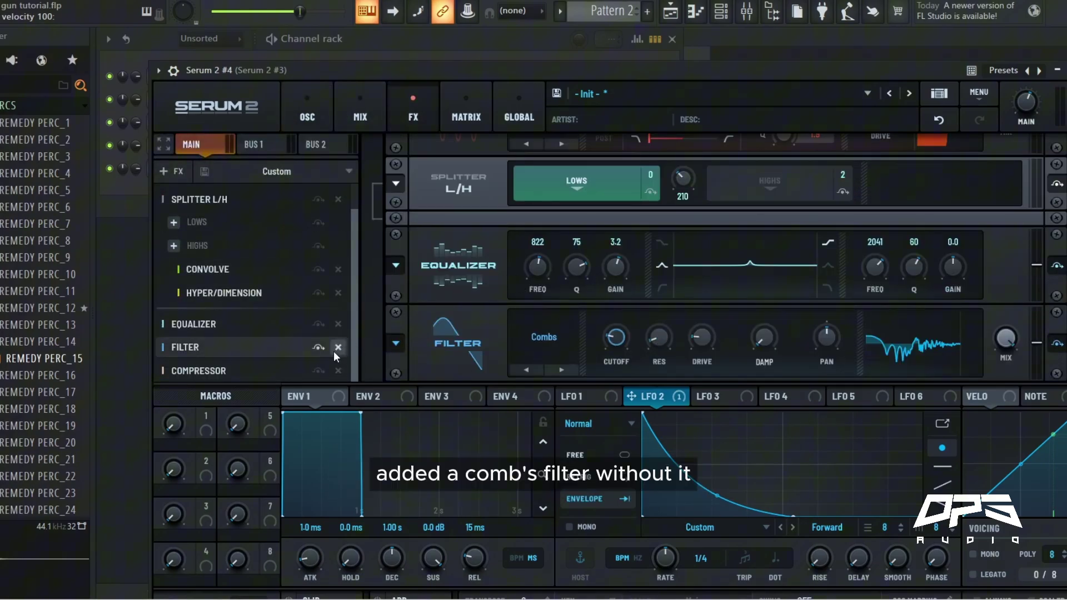
pyautogui.click(319, 347)
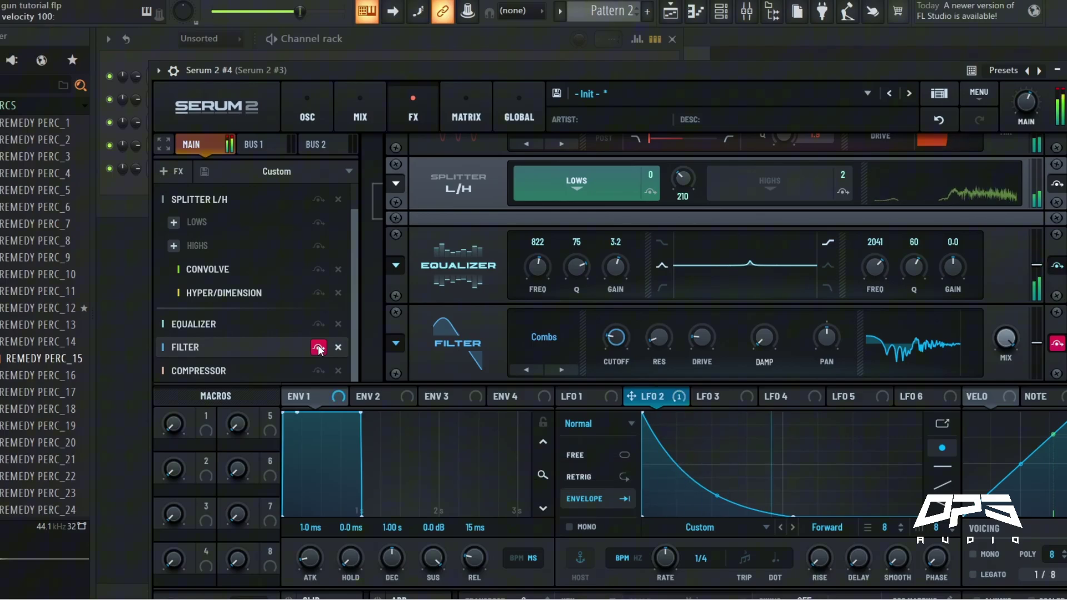
pyautogui.click(319, 347)
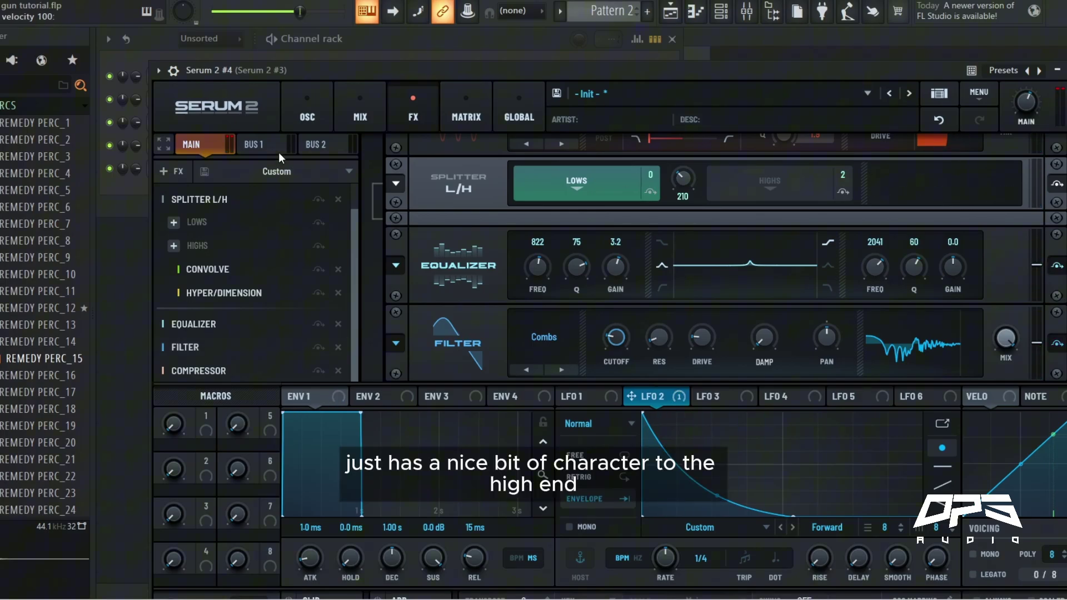
# Copy the note pattern from the Serum 2 #3 channel and paste it into the Serum 2 #4 channel.
pyautogui.click(308, 114)
pyautogui.rightClick(221, 146)
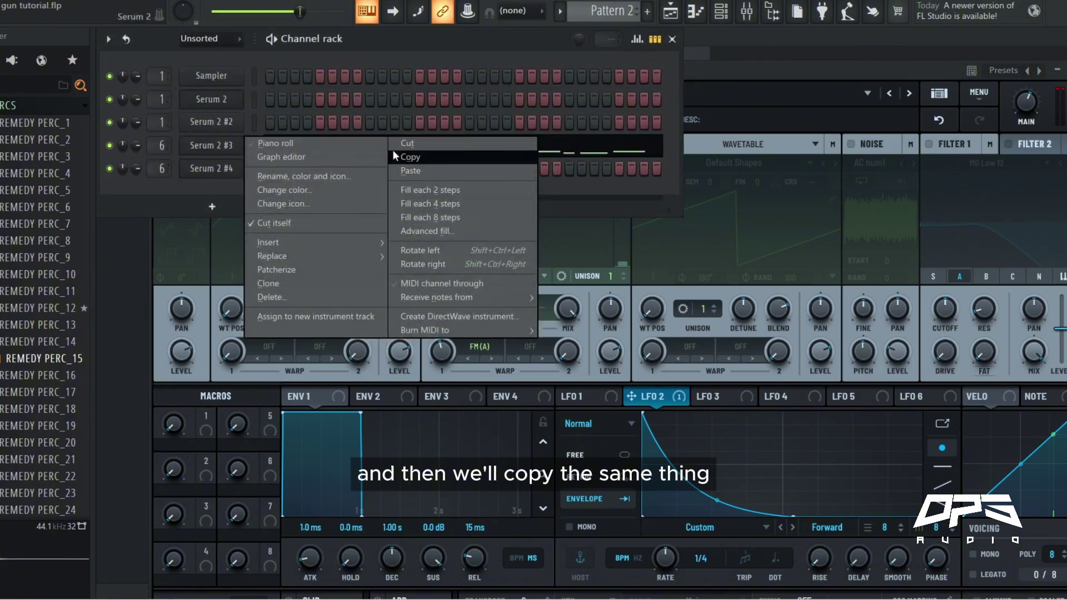
pyautogui.click(405, 157)
pyautogui.rightClick(227, 173)
pyautogui.click(410, 193)
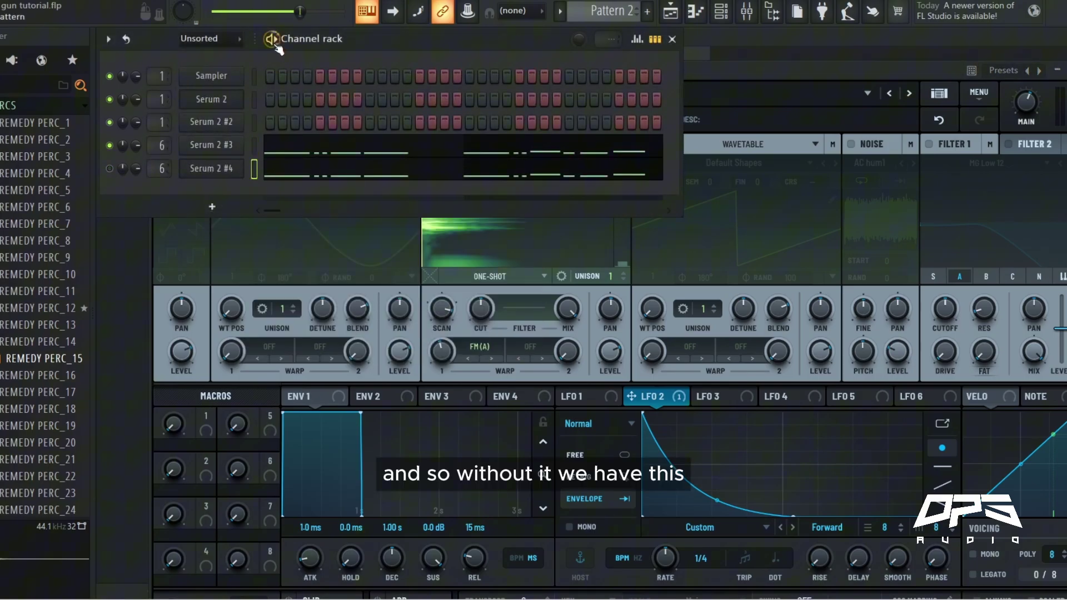
# Listen to the pattern with and without the Serum 2 #4 layer, and review that layer's oscillator and effects settings.
pyautogui.press('space')
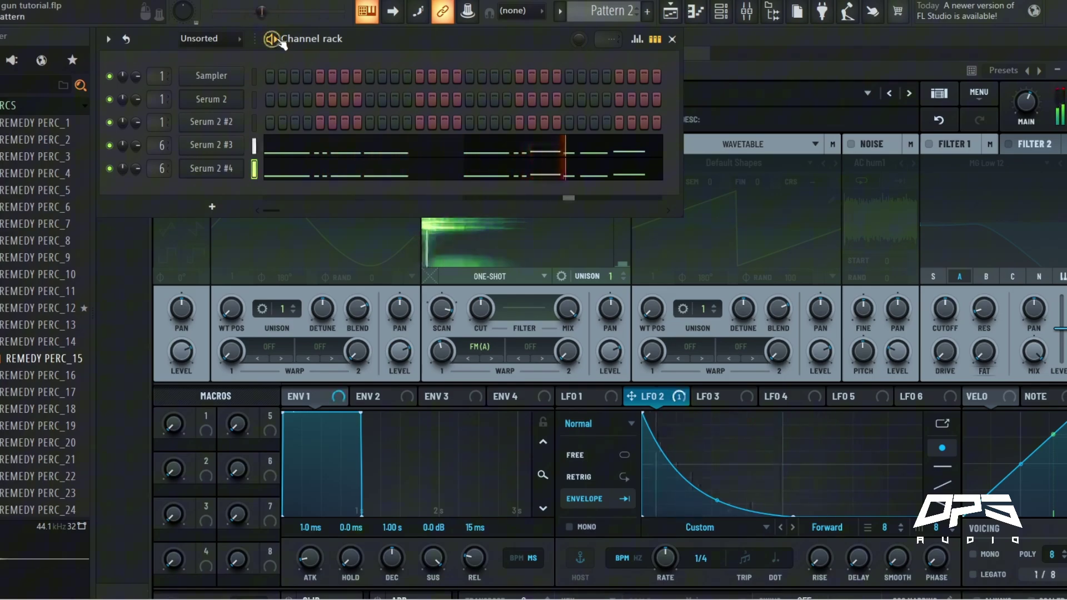
pyautogui.press('space')
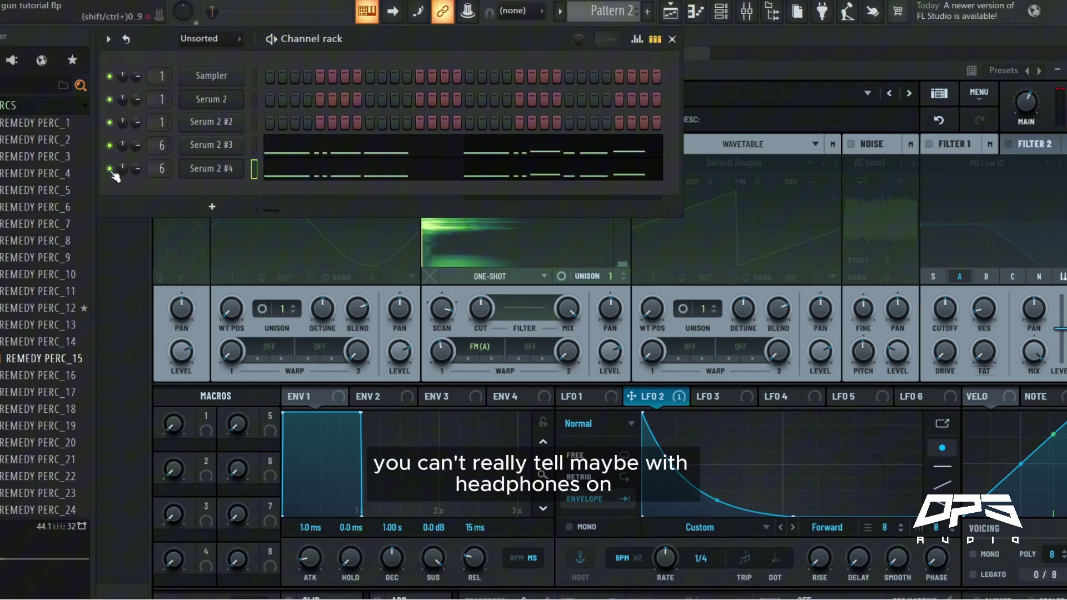
pyautogui.click(211, 169)
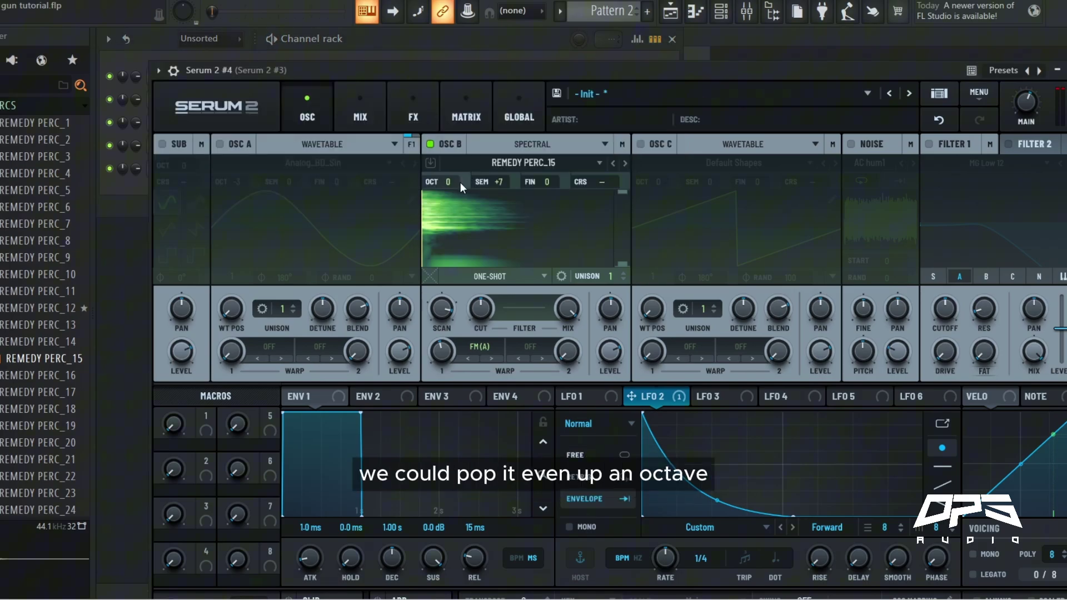
pyautogui.click(413, 112)
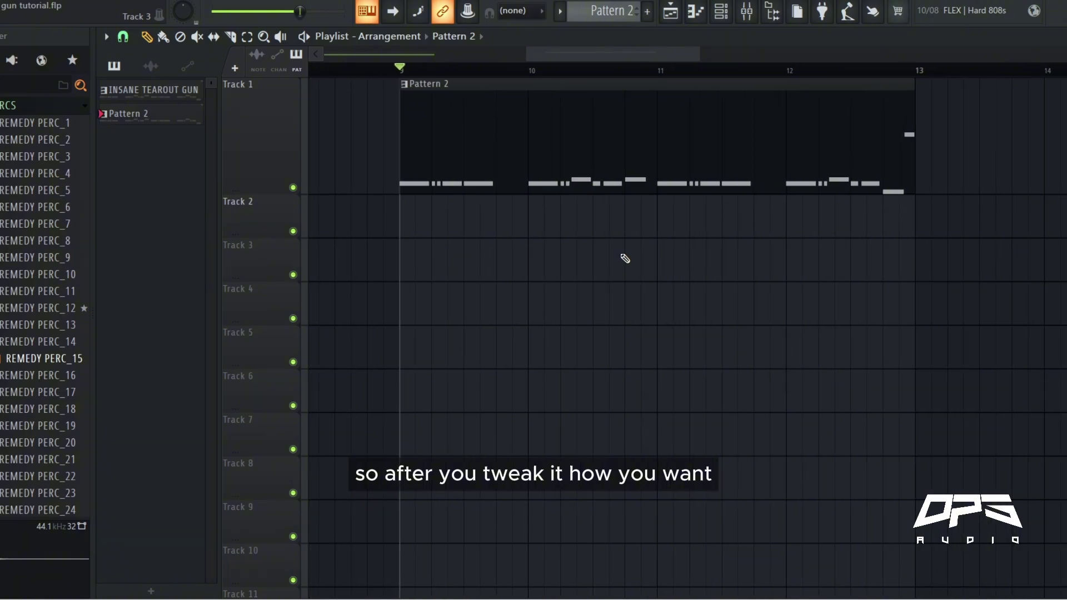
pyautogui.press('XF86AudioLowerVolume')
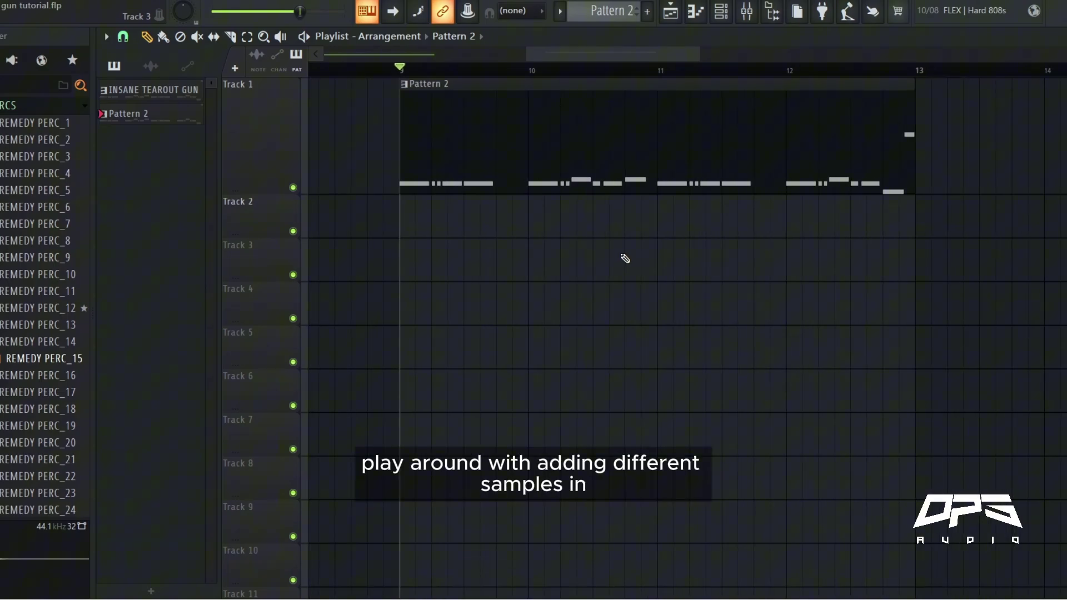
# Reopen the original Serum 2 #3 instrument and reposition its window so the whole oscillator section shows.
pyautogui.click(721, 10)
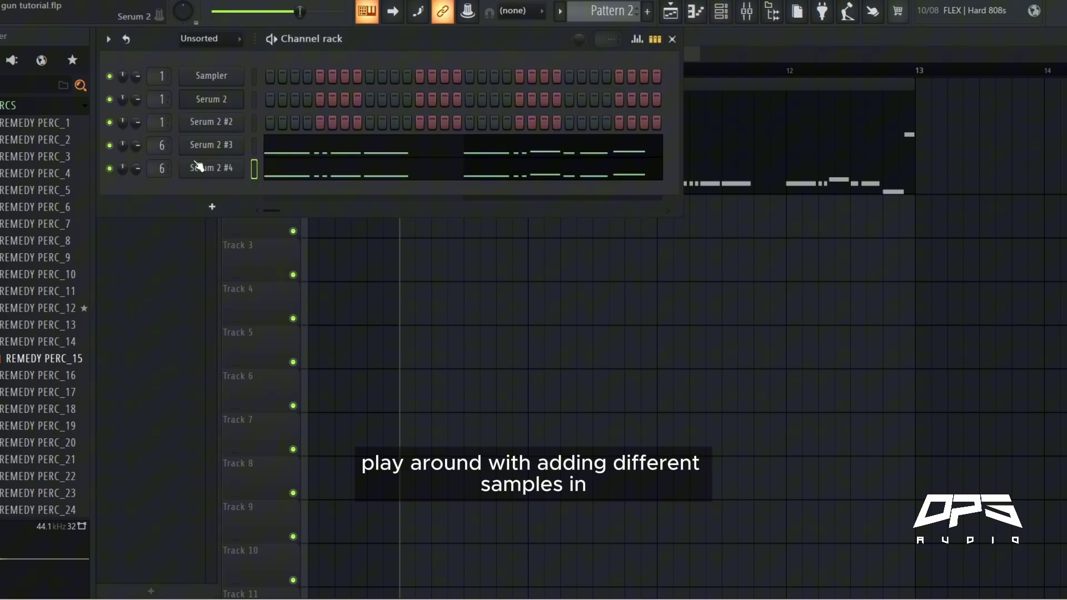
pyautogui.click(211, 145)
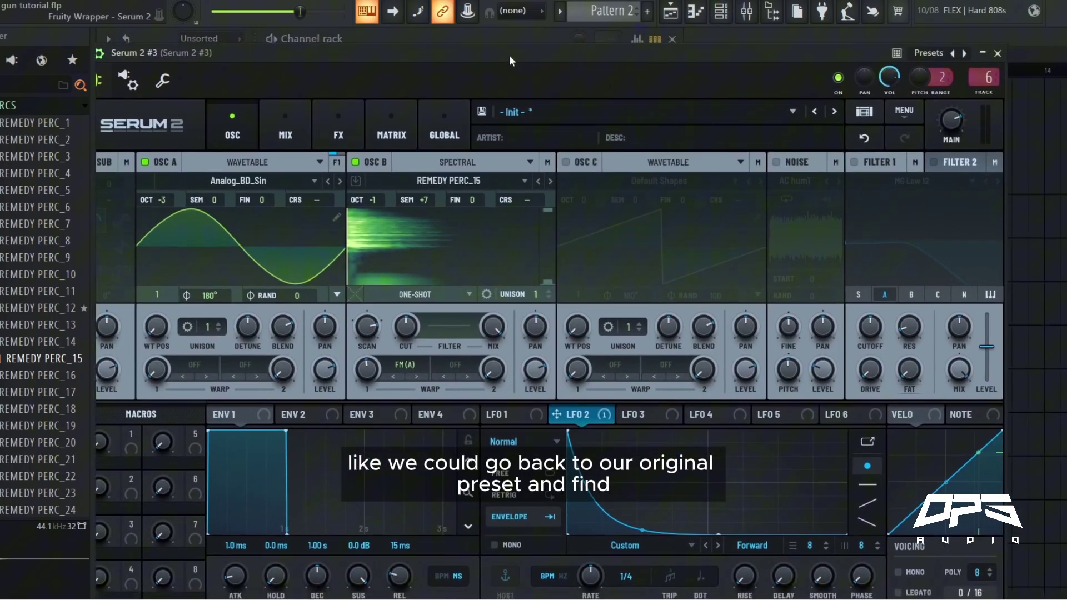
pyautogui.moveTo(511, 54); pyautogui.dragTo(567, 42)
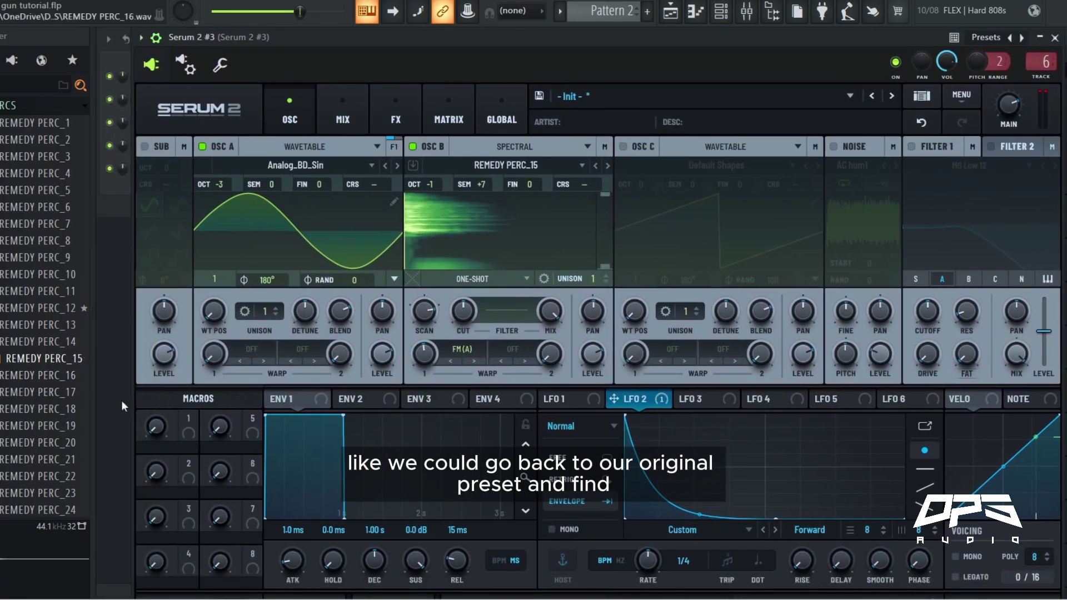
# Try the REMEDY VOX_11 sample in oscillator B of Serum 2 #3 and audition it with repeated notes.
pyautogui.scroll(1, 36, 376)
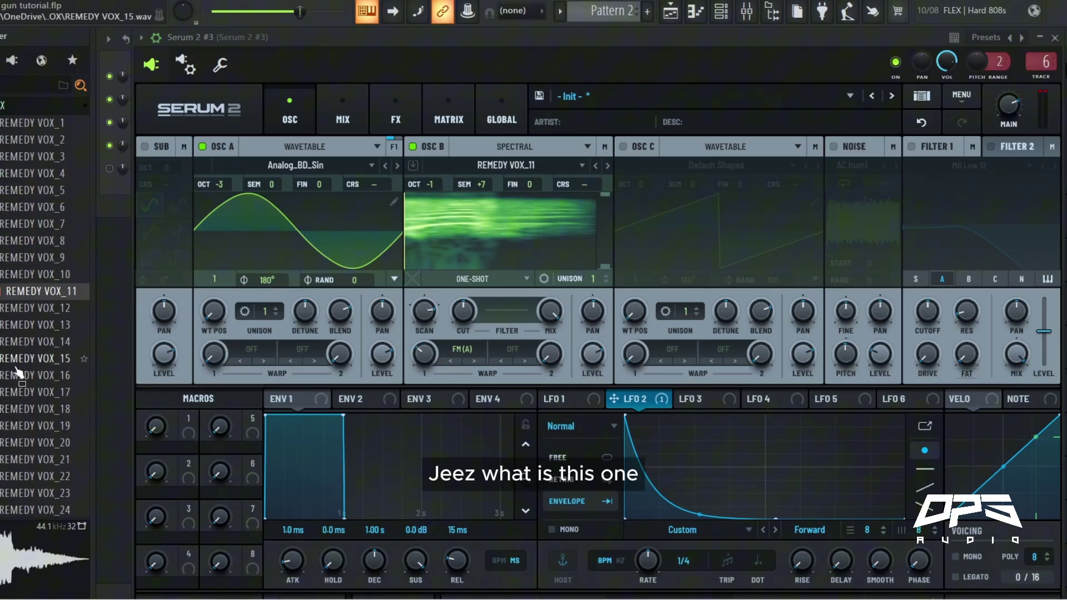
pyautogui.click(36, 292)
pyautogui.press('z')
pyautogui.press('z')
pyautogui.press('z')
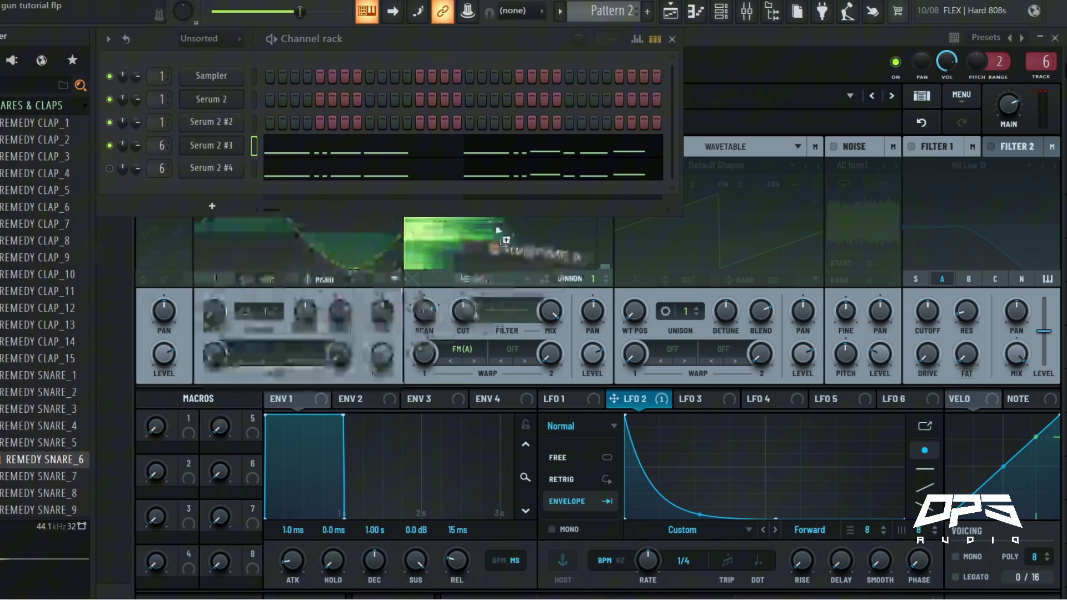
# Load REMEDY SNARE_6 as oscillator B's spectral sample in Serum 2 #3 and try different scan rates.
pyautogui.click(495, 227)
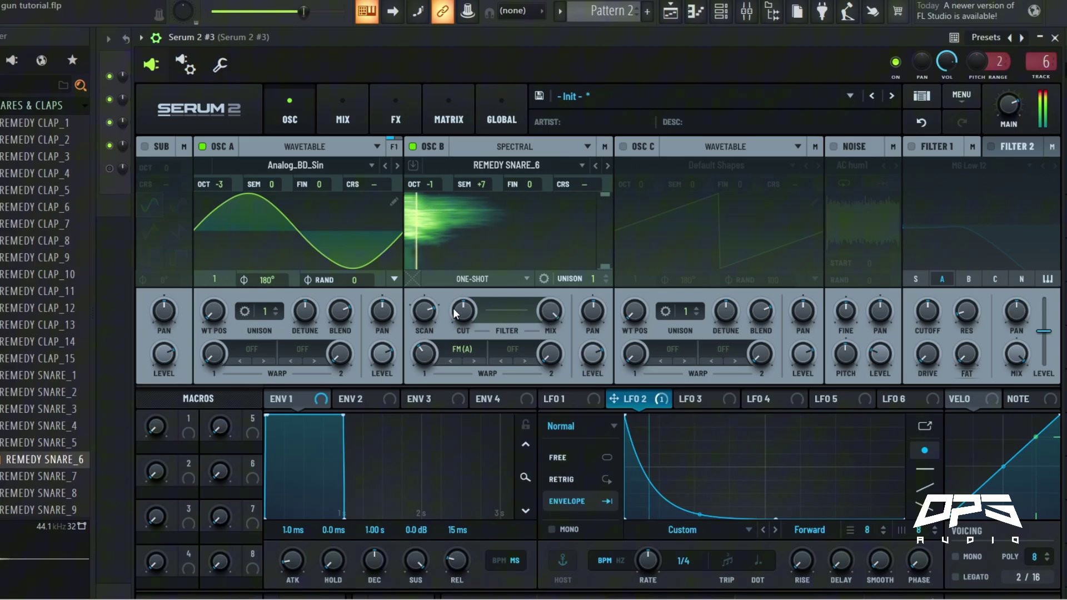
pyautogui.moveTo(424, 317)
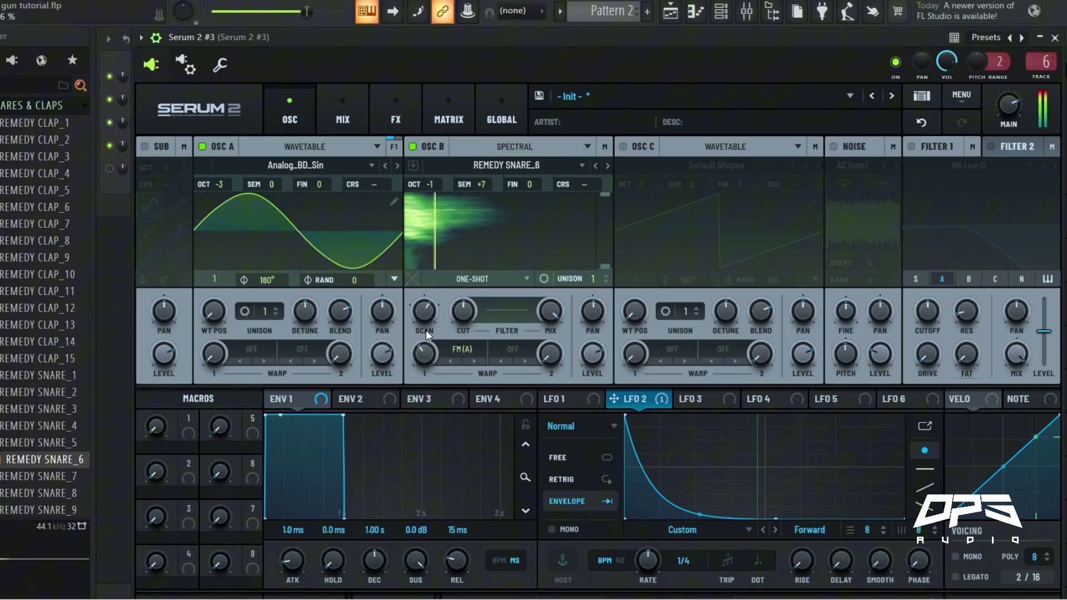
pyautogui.moveTo(436, 354)
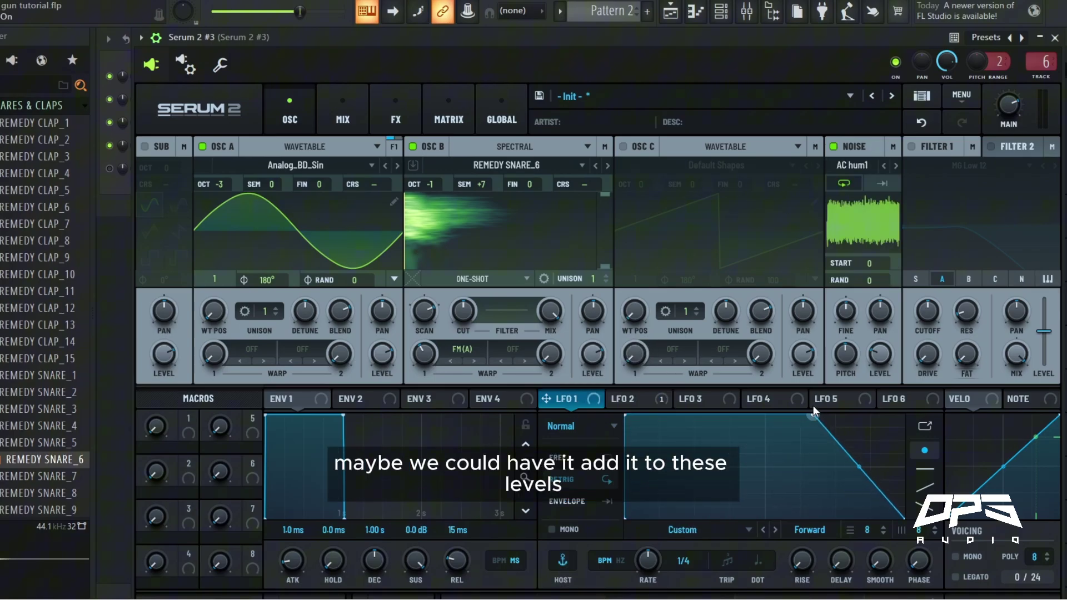
# Assign LFO 1 to modulate the levels of oscillators A and B in Serum 2 #3.
pyautogui.moveTo(546, 399); pyautogui.dragTo(382, 310)
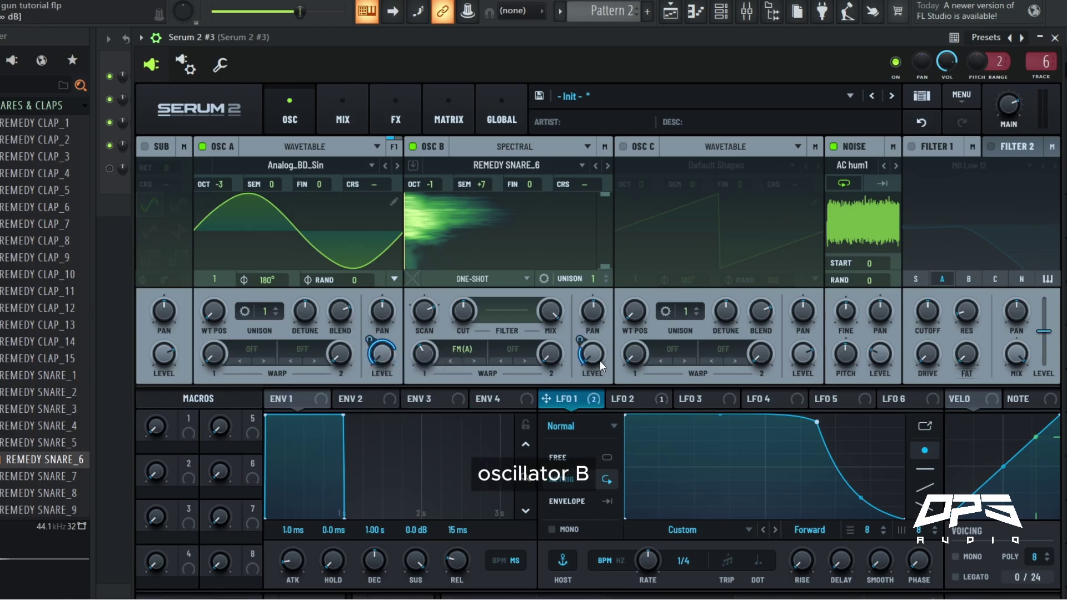
pyautogui.moveTo(586, 340); pyautogui.dragTo(590, 322)
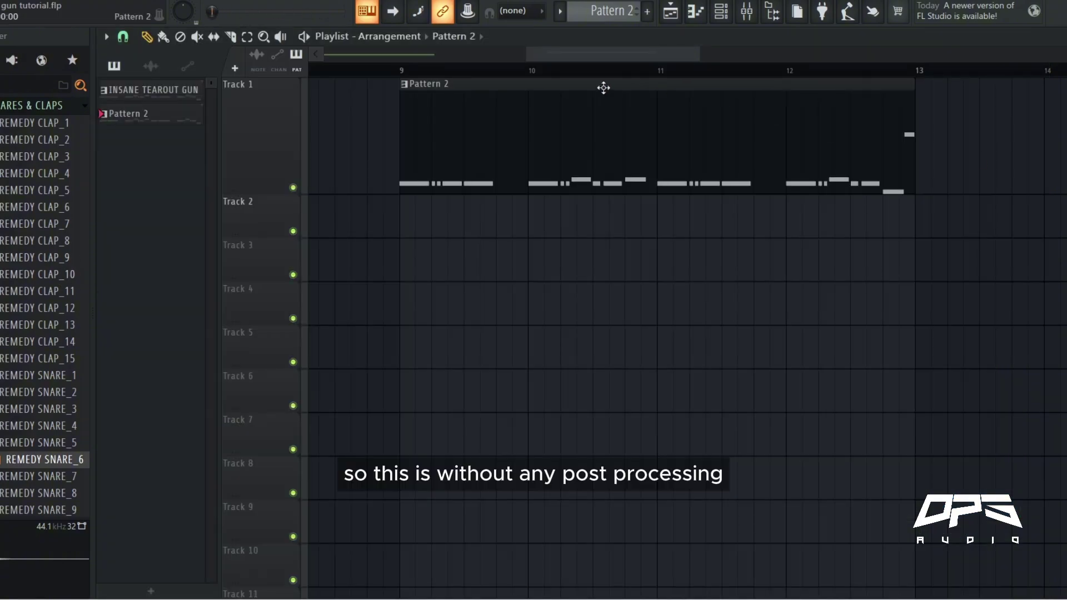
# Place the playback position at bar 9, at the start of the Pattern 2 clip, and clear the timeline selection.
pyautogui.click(404, 69)
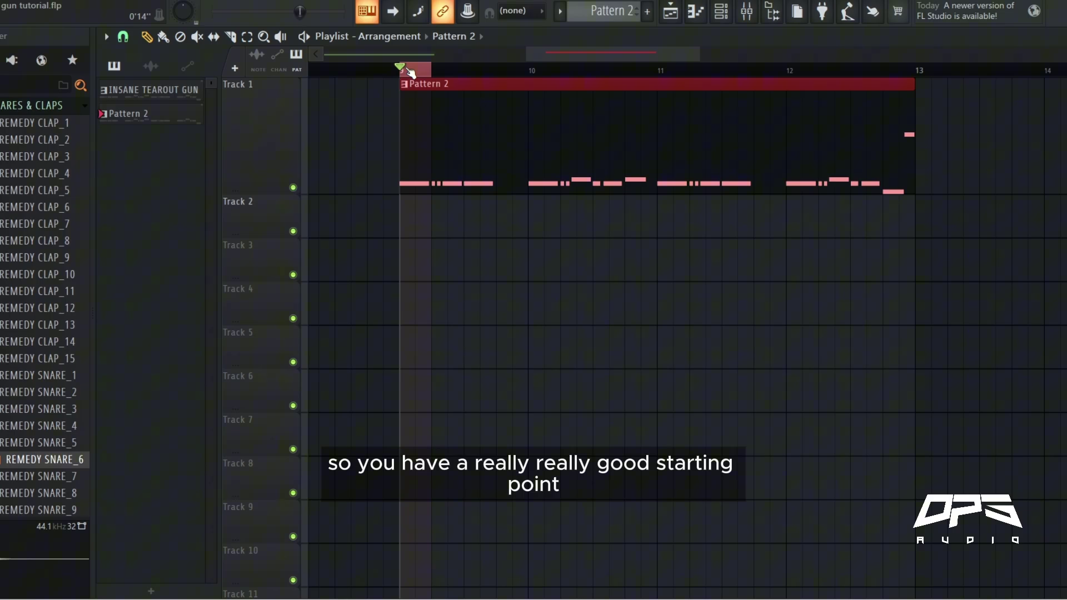
pyautogui.click(407, 70)
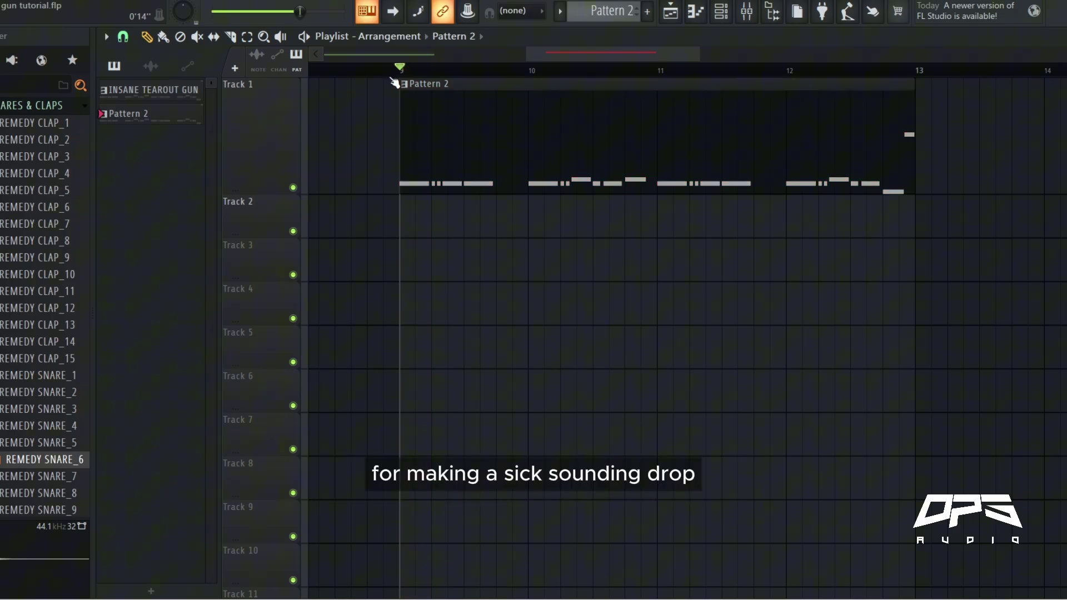
pyautogui.moveTo(415, 79)
pyautogui.mouseDown()
pyautogui.moveTo(405, 83)
pyautogui.moveTo(421, 81)
pyautogui.mouseUp()
pyautogui.click(423, 73)
pyautogui.click(401, 72)
pyautogui.scroll(-3, 491, 147)
pyautogui.scroll(3, 492, 146)
pyautogui.moveTo(598, 54); pyautogui.dragTo(574, 69)
pyautogui.scroll(-2, 734, 146)
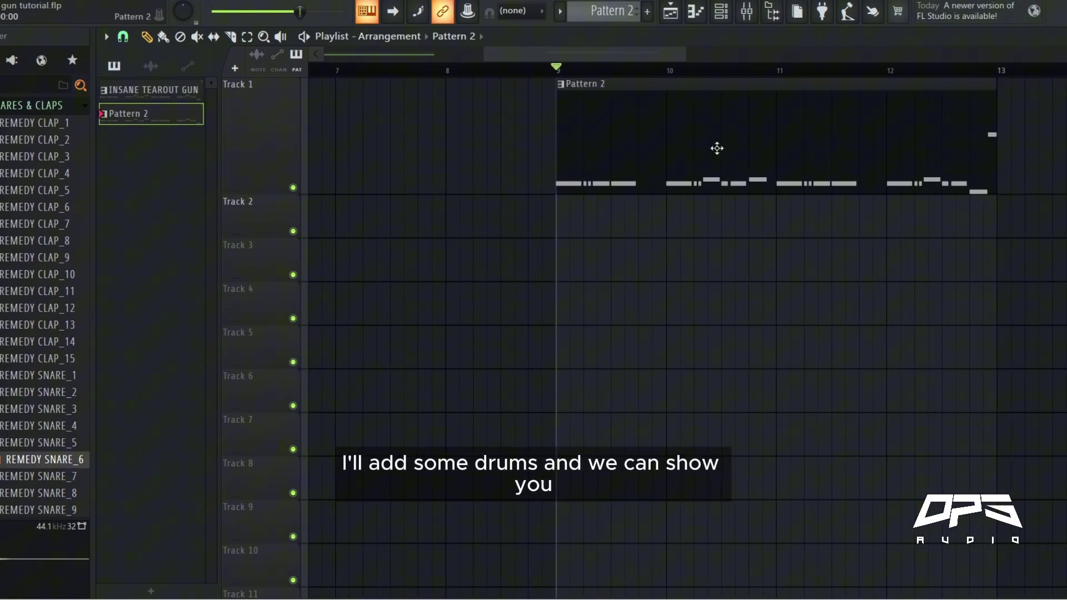
pyautogui.scroll(2, 742, 145)
pyautogui.scroll(-2, 749, 146)
pyautogui.scroll(2, 519, 78)
pyautogui.scroll(-2, 614, 112)
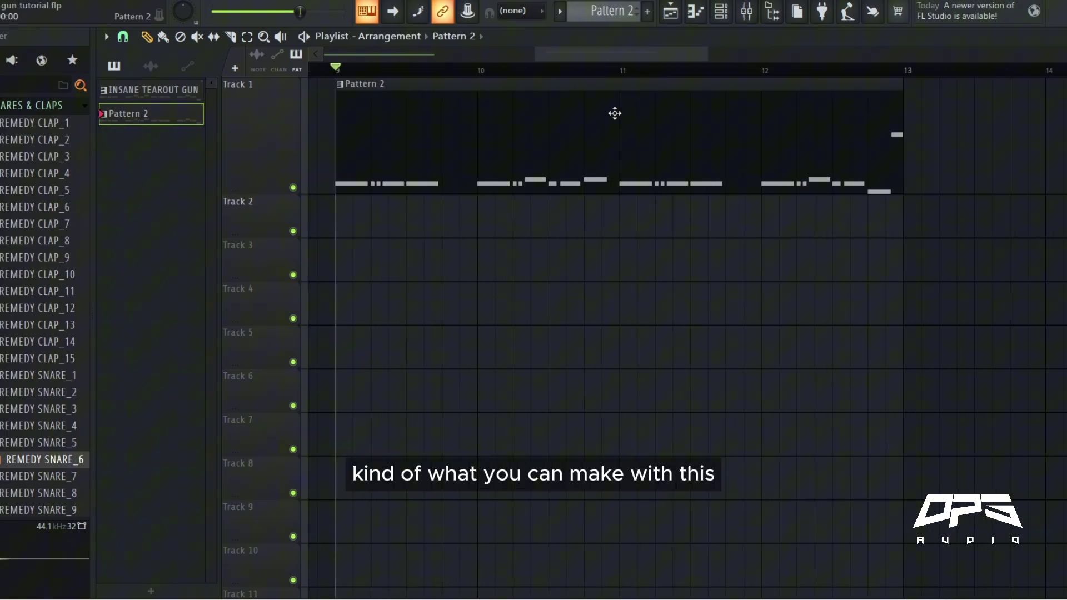
pyautogui.scroll(-2, 459, 267)
pyautogui.scroll(-1, 452, 103)
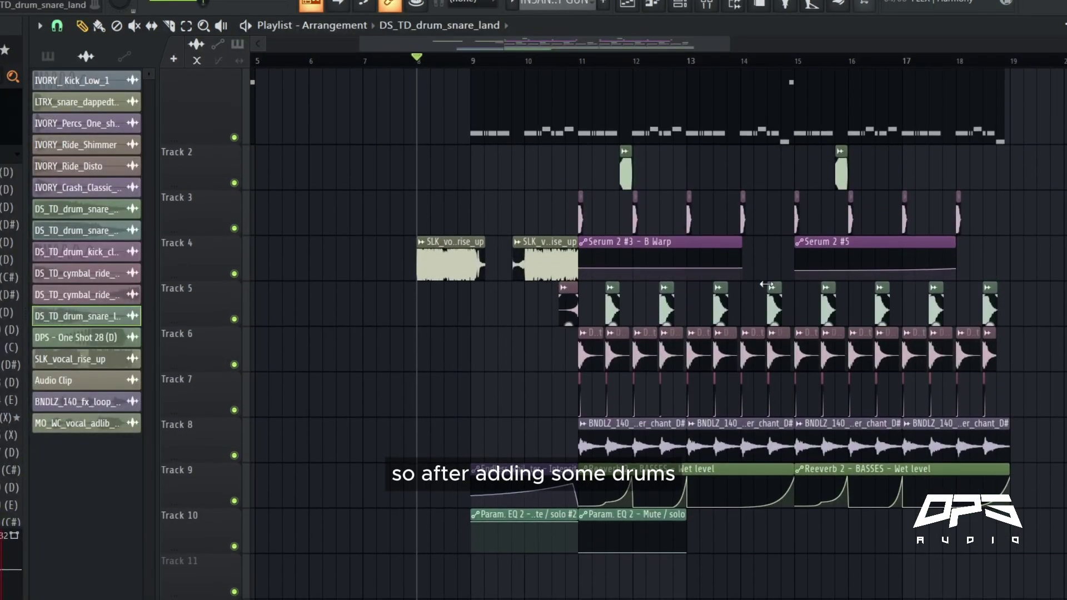
# Look over the drop arrangement's drum, vocal, background loop and automation clips from bar 9 onward.
pyautogui.scroll(2, 689, 357)
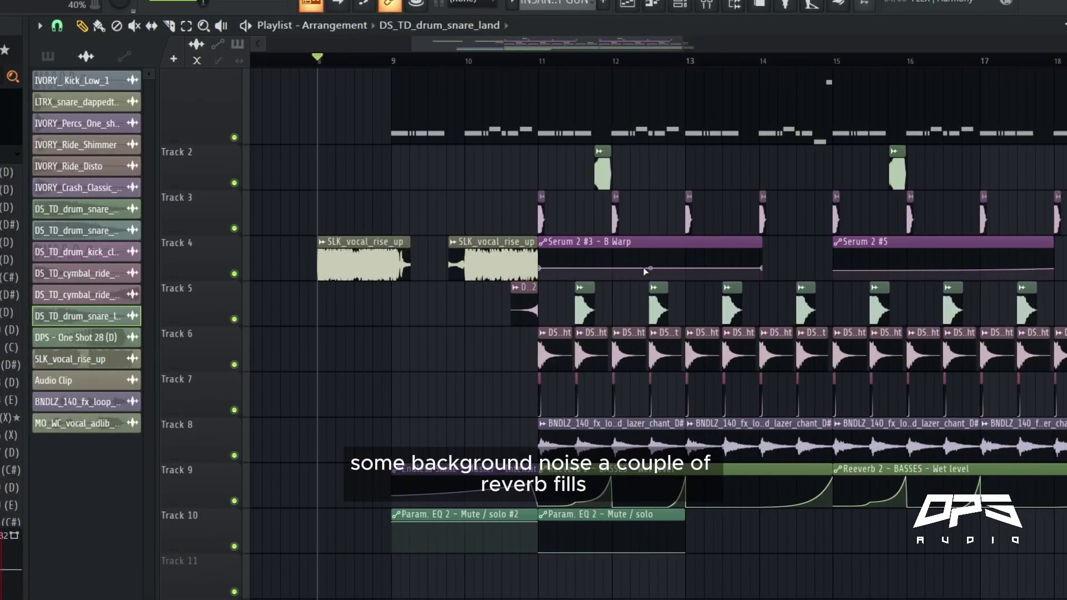
pyautogui.scroll(3, 645, 228)
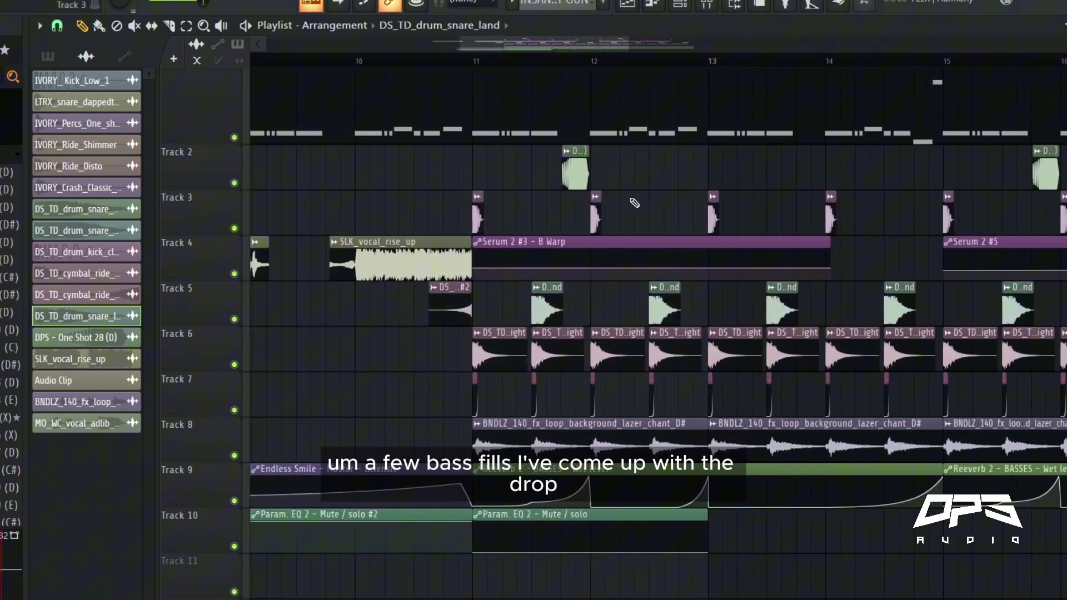
pyautogui.scroll(-2, 651, 212)
pyautogui.moveTo(571, 46); pyautogui.dragTo(545, 36)
# Inspect the effect chains and routing of the BASSES and Serum 2 #3 mixer tracks, and return to the playlist.
pyautogui.click(706, 5)
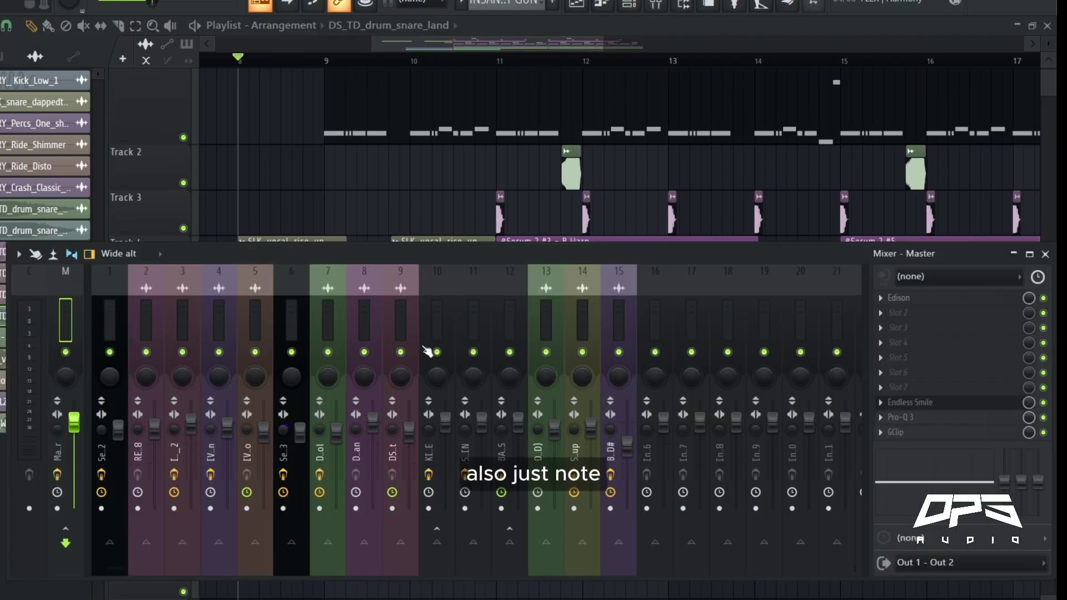
pyautogui.click(508, 309)
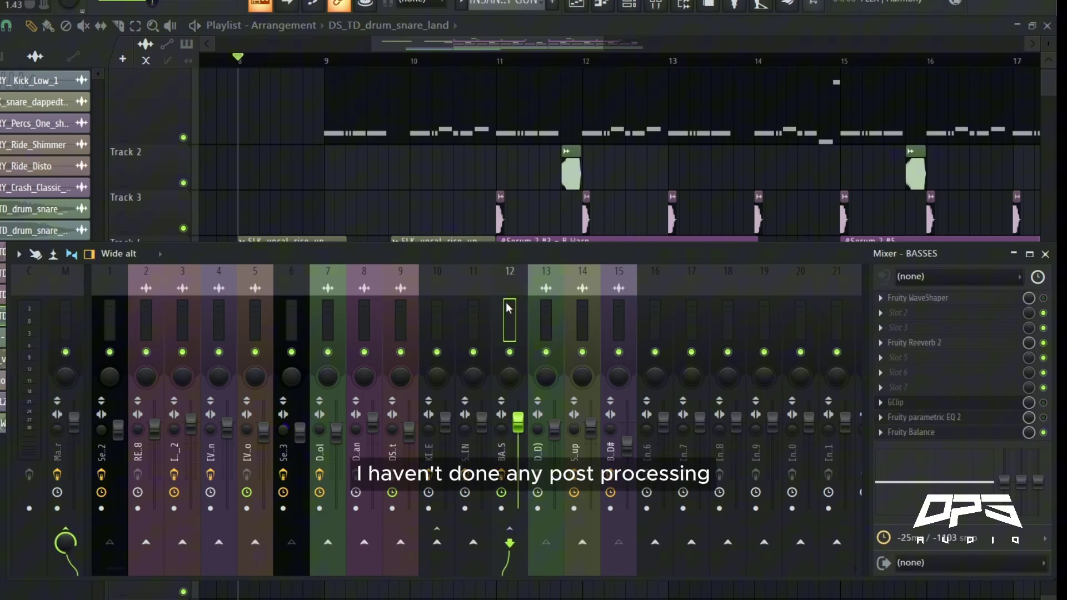
pyautogui.click(292, 306)
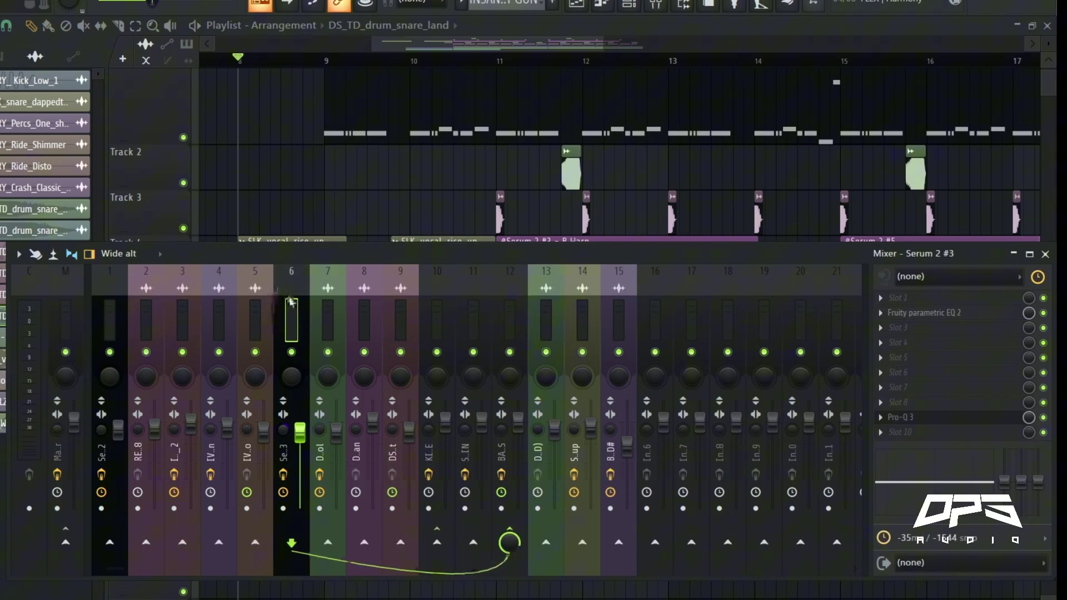
pyautogui.click(509, 322)
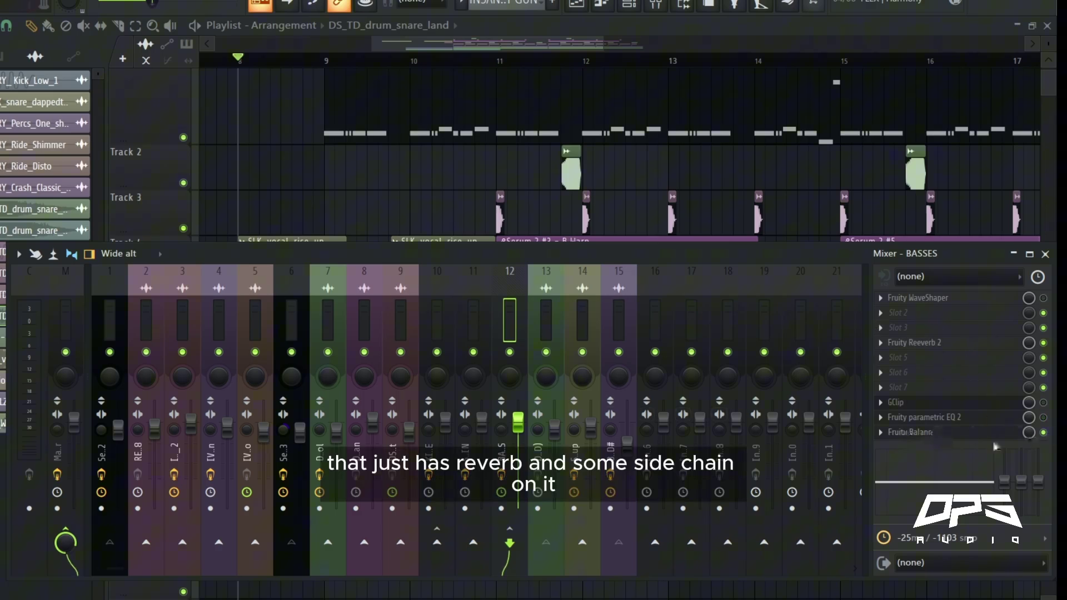
pyautogui.press('F9')
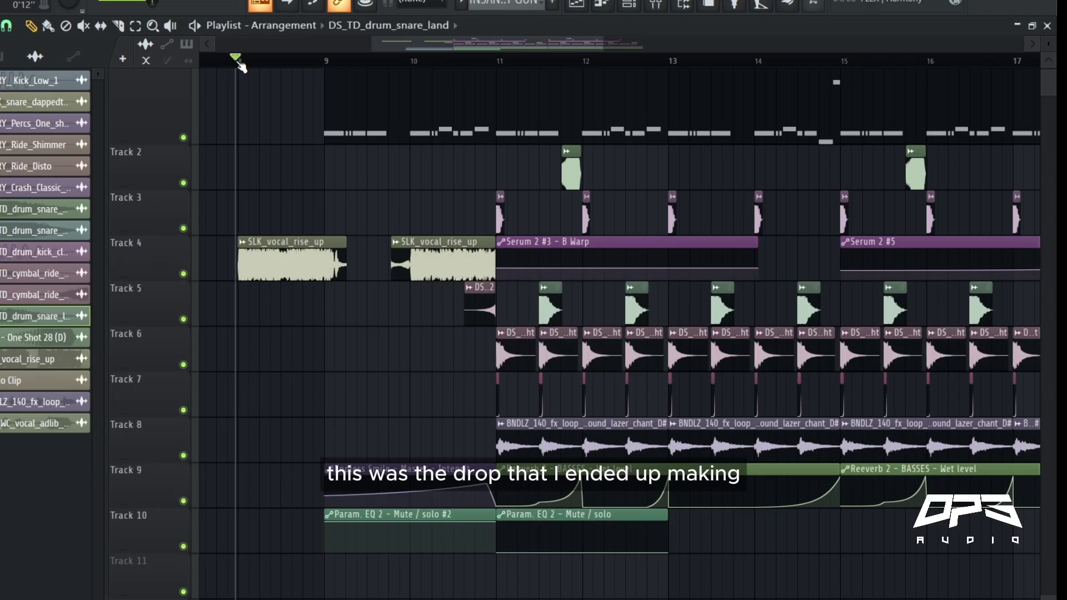
# Play the full arrangement from bar 8 and follow the playback through the later bars of the drop.
pyautogui.moveTo(246, 60); pyautogui.dragTo(237, 61)
pyautogui.scroll(2, 238, 61)
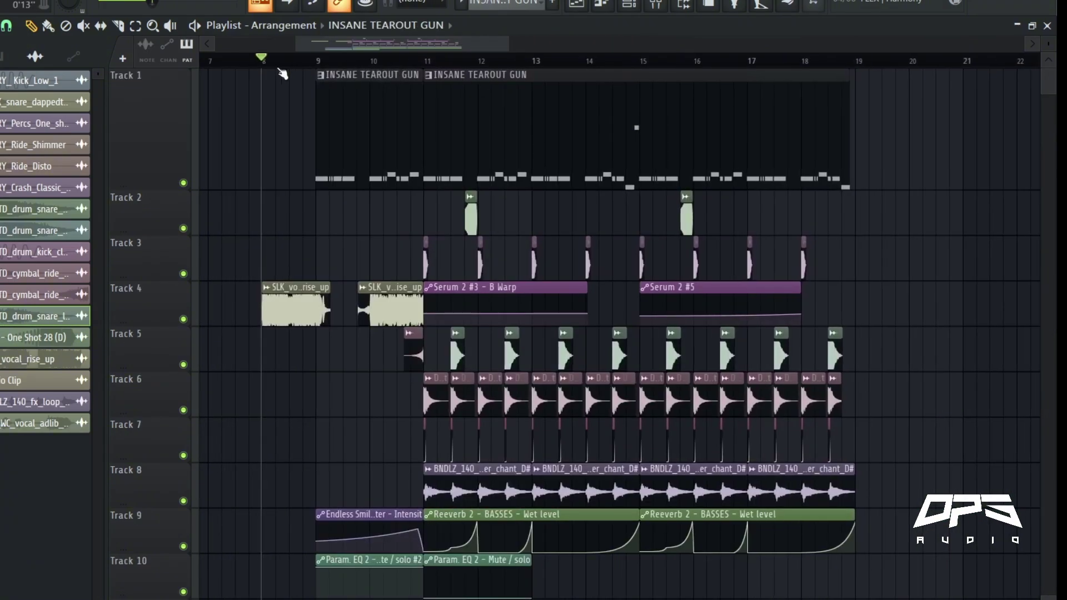
pyautogui.press('space')
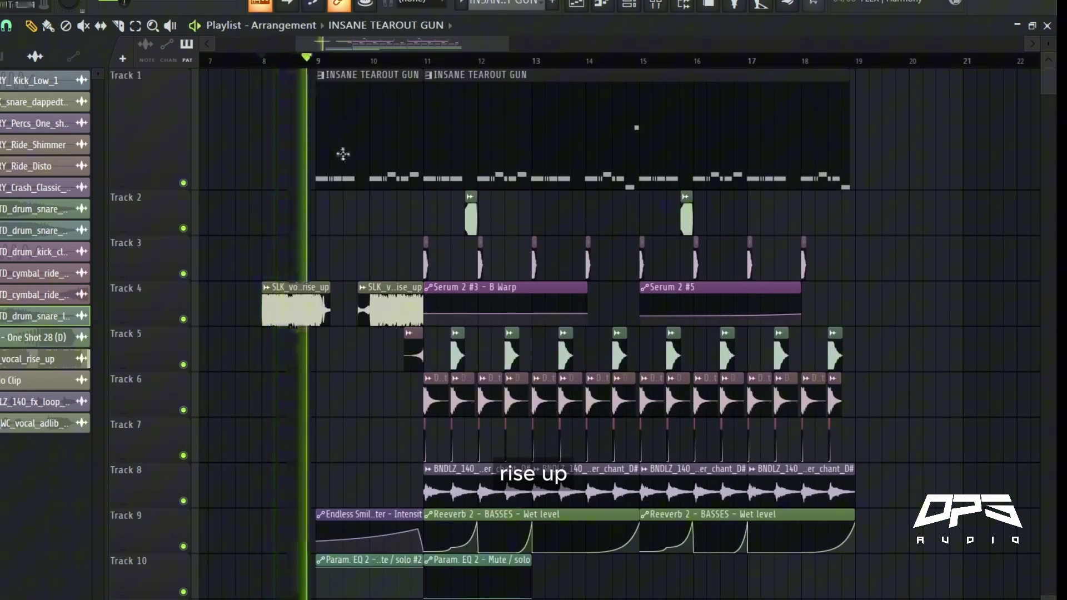
pyautogui.moveTo(398, 43); pyautogui.dragTo(481, 71)
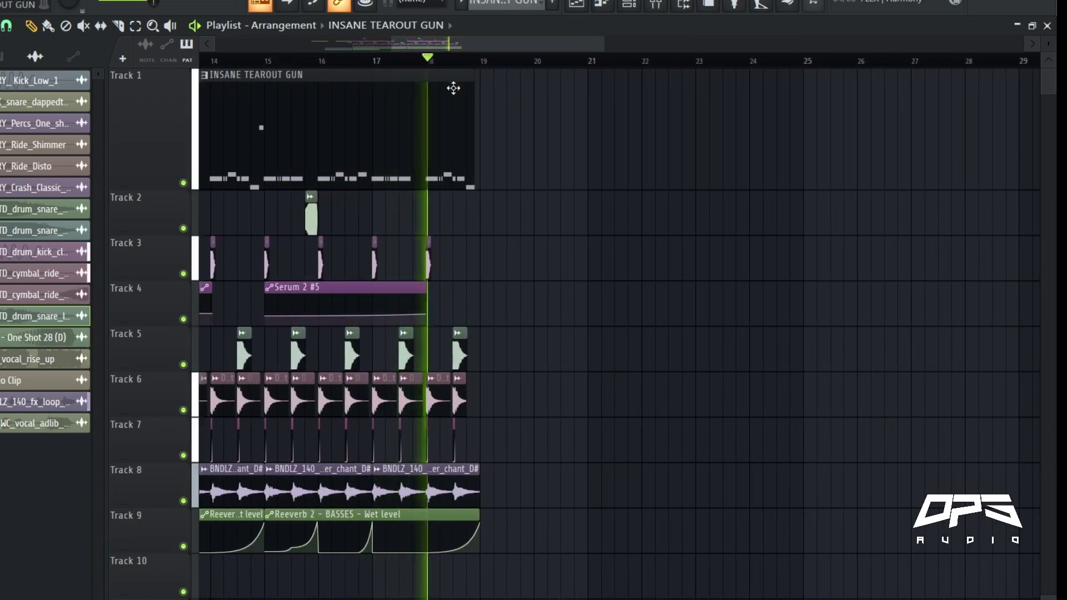